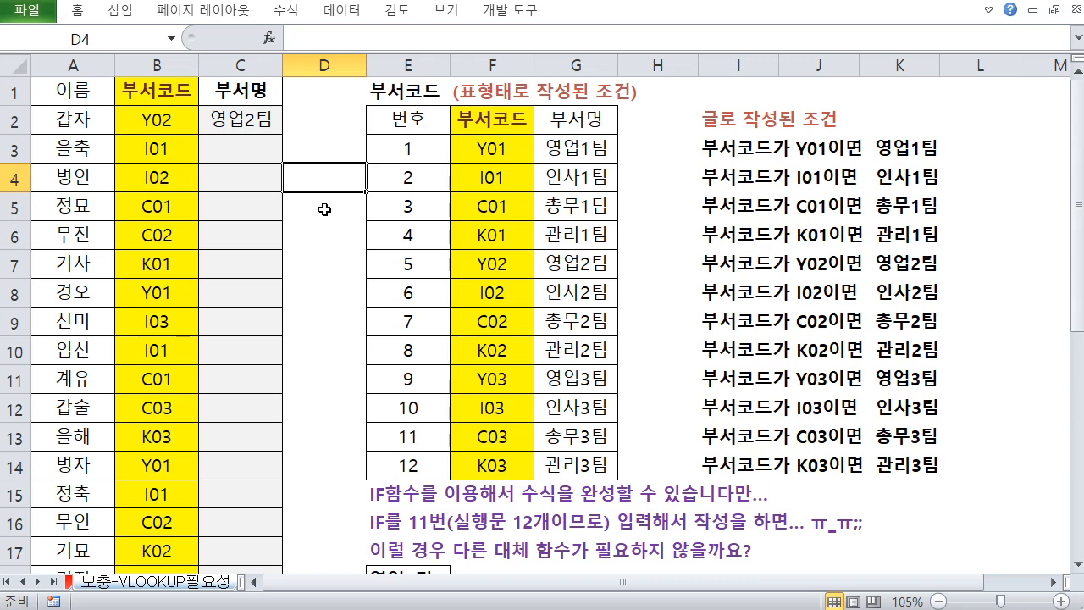
pyautogui.click(323, 207)
pyautogui.click(324, 185)
pyautogui.click(330, 210)
pyautogui.click(327, 174)
pyautogui.click(328, 202)
pyautogui.click(328, 179)
pyautogui.click(327, 146)
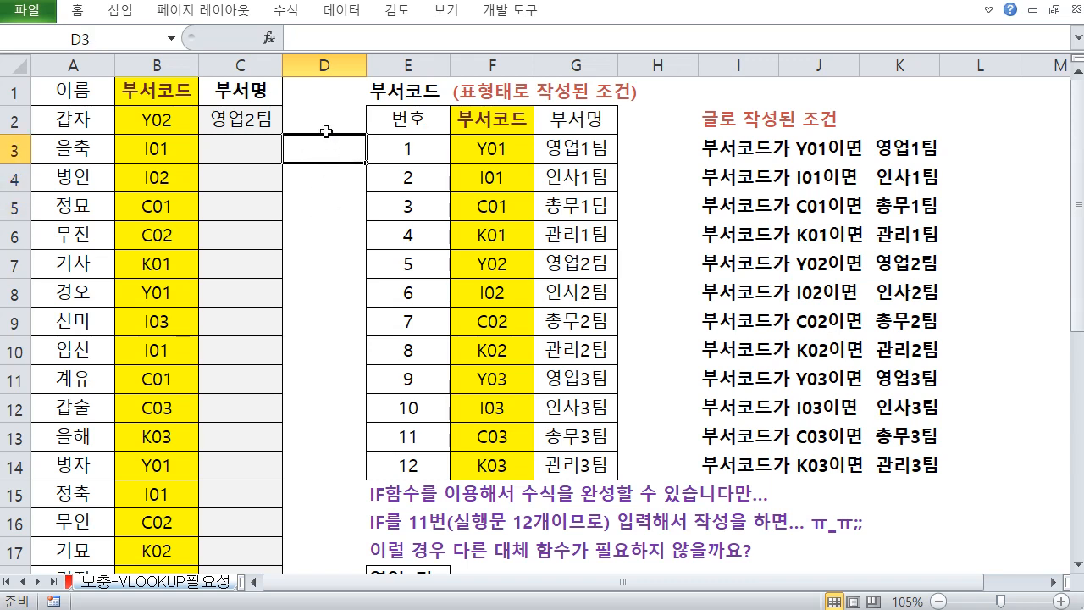
pyautogui.click(326, 123)
pyautogui.click(323, 201)
pyautogui.click(325, 187)
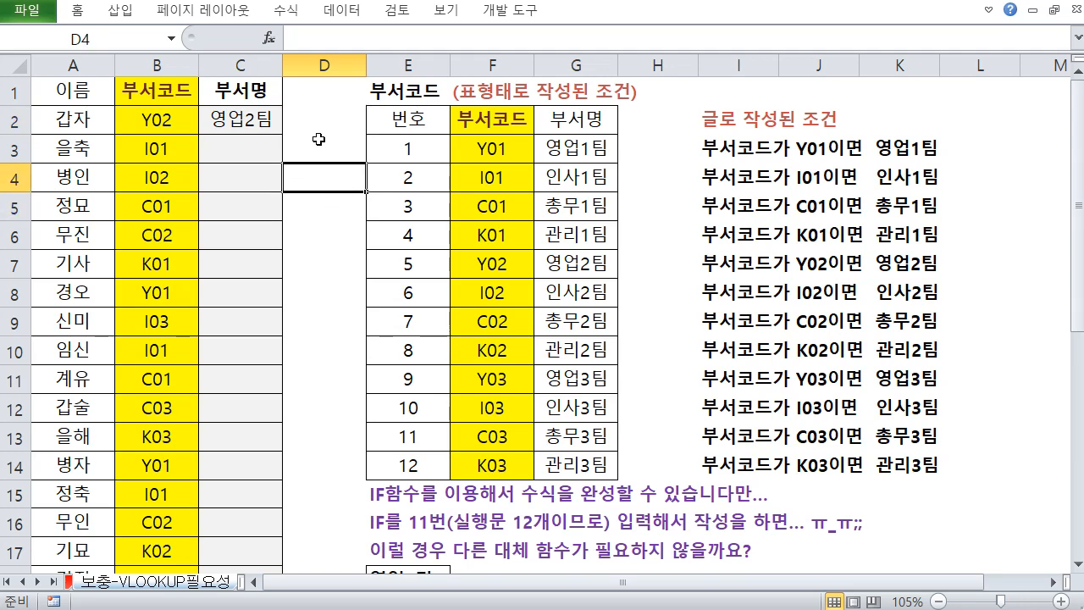
pyautogui.click(318, 143)
pyautogui.click(318, 128)
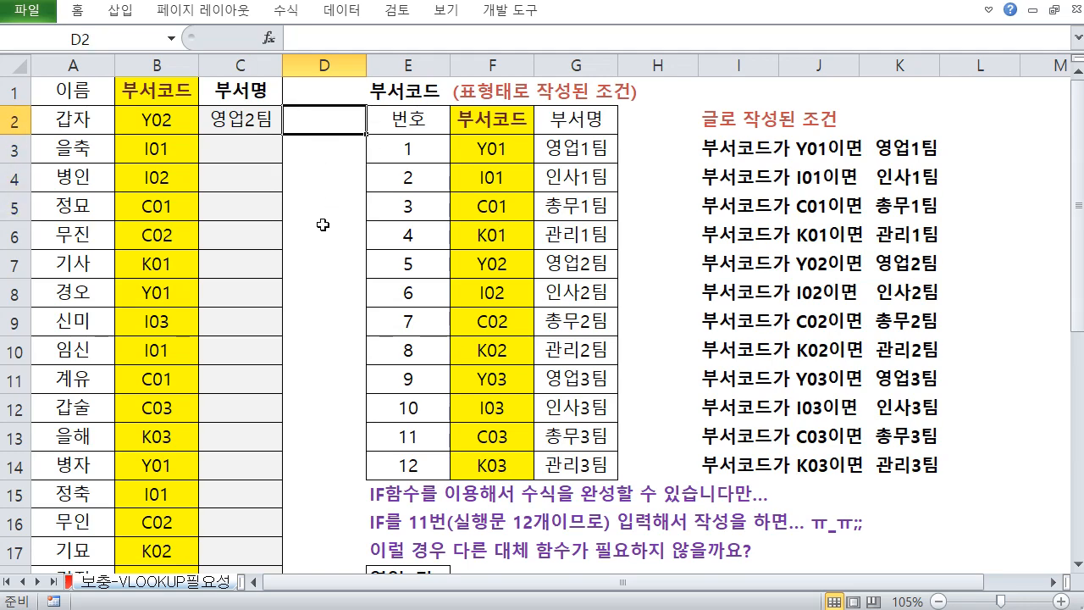
pyautogui.scroll(-3, 139, 163)
pyautogui.scroll(2, 148, 191)
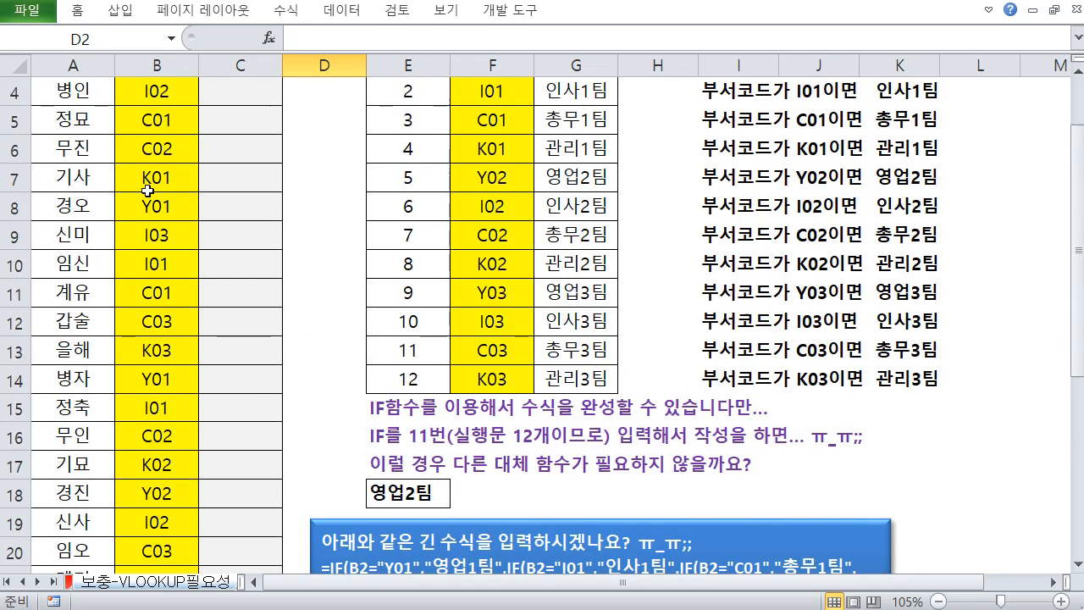
pyautogui.scroll(1, 147, 191)
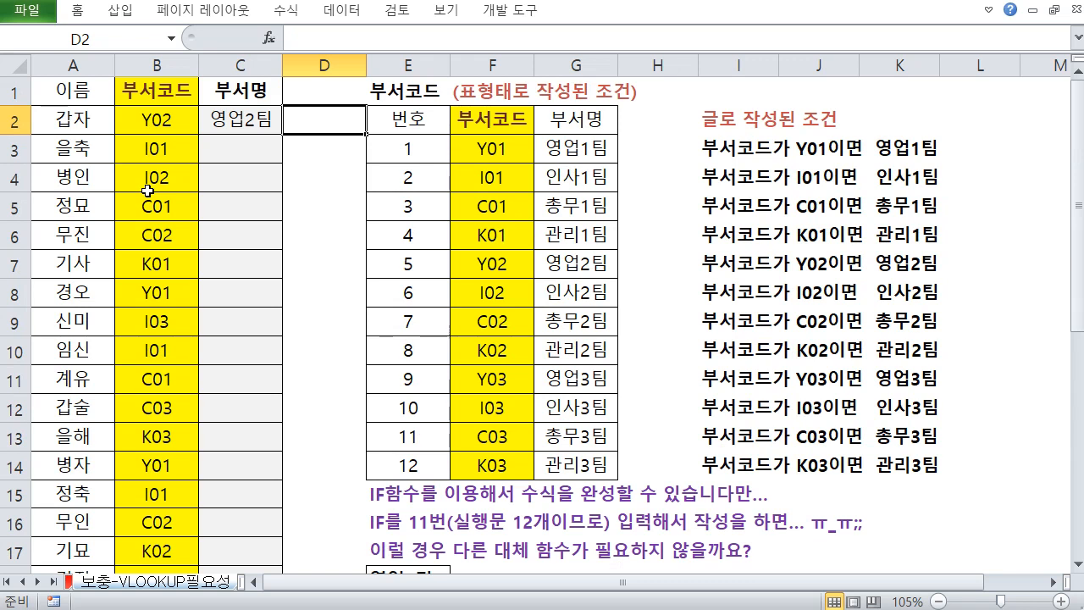
pyautogui.click(315, 157)
pyautogui.click(322, 124)
pyautogui.click(322, 178)
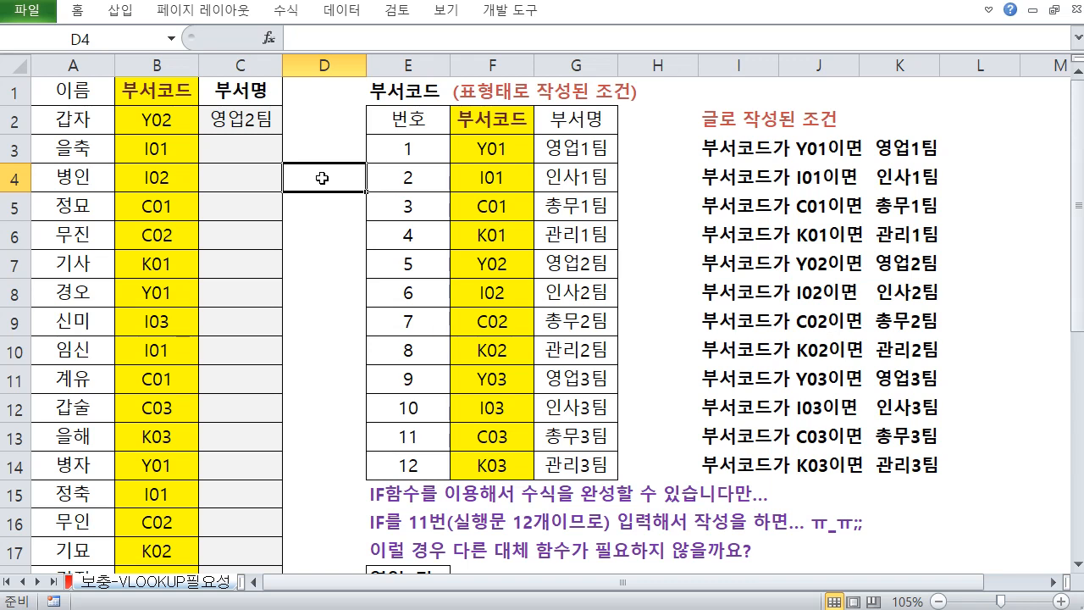
pyautogui.click(331, 124)
pyautogui.click(331, 149)
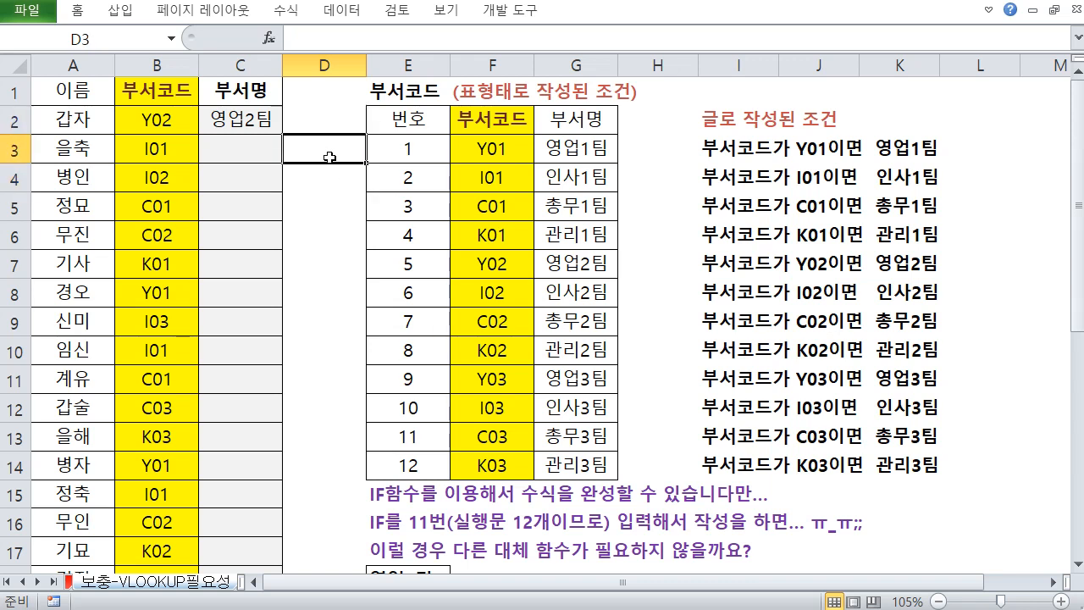
pyautogui.click(326, 206)
pyautogui.click(325, 175)
pyautogui.click(326, 157)
pyautogui.click(325, 98)
pyautogui.click(325, 153)
# Select the number column E3:E14 of the department code table to examine it
pyautogui.moveTo(721, 146); pyautogui.dragTo(769, 455)
pyautogui.moveTo(423, 145); pyautogui.dragTo(424, 458)
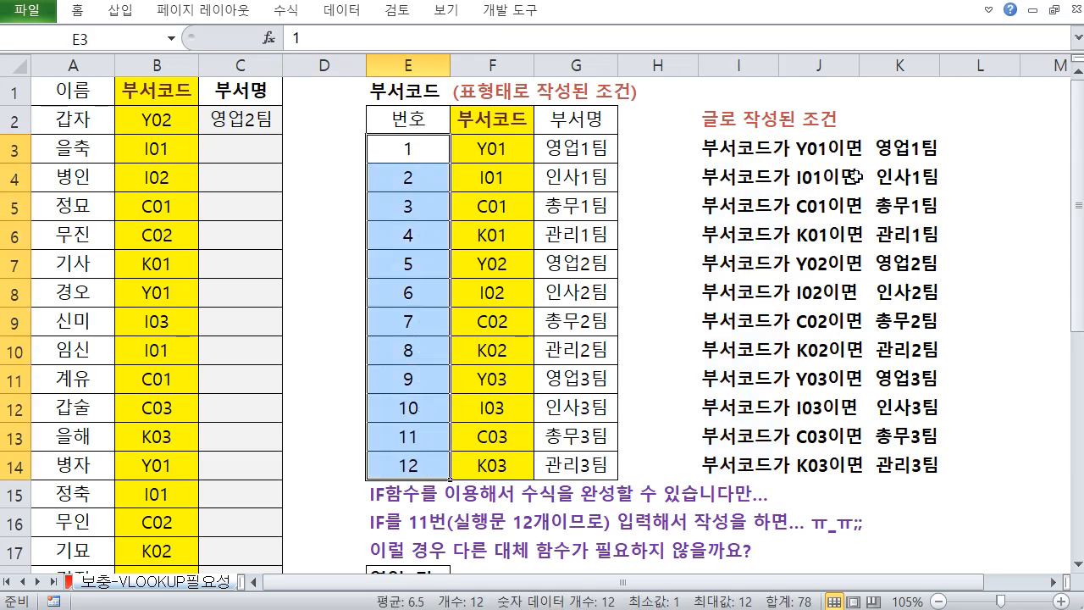
pyautogui.moveTo(722, 148); pyautogui.dragTo(746, 464)
pyautogui.click(866, 206)
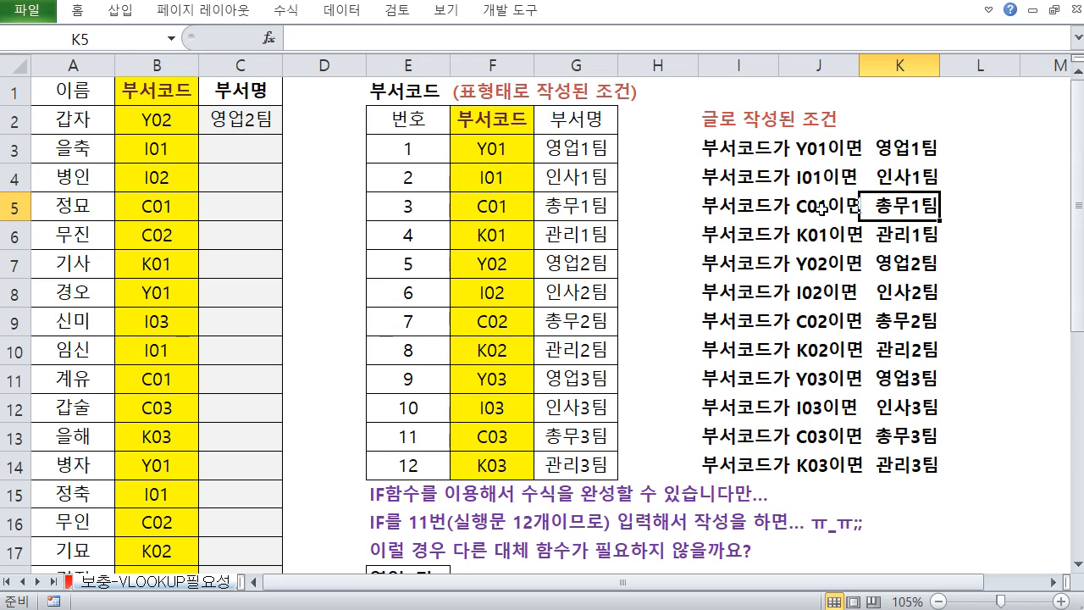
# Select the written conditions in I3:I14 to examine how each code maps to a department
pyautogui.moveTo(794, 133); pyautogui.dragTo(834, 476)
pyautogui.moveTo(848, 302); pyautogui.dragTo(777, 381)
pyautogui.moveTo(789, 302); pyautogui.dragTo(826, 370)
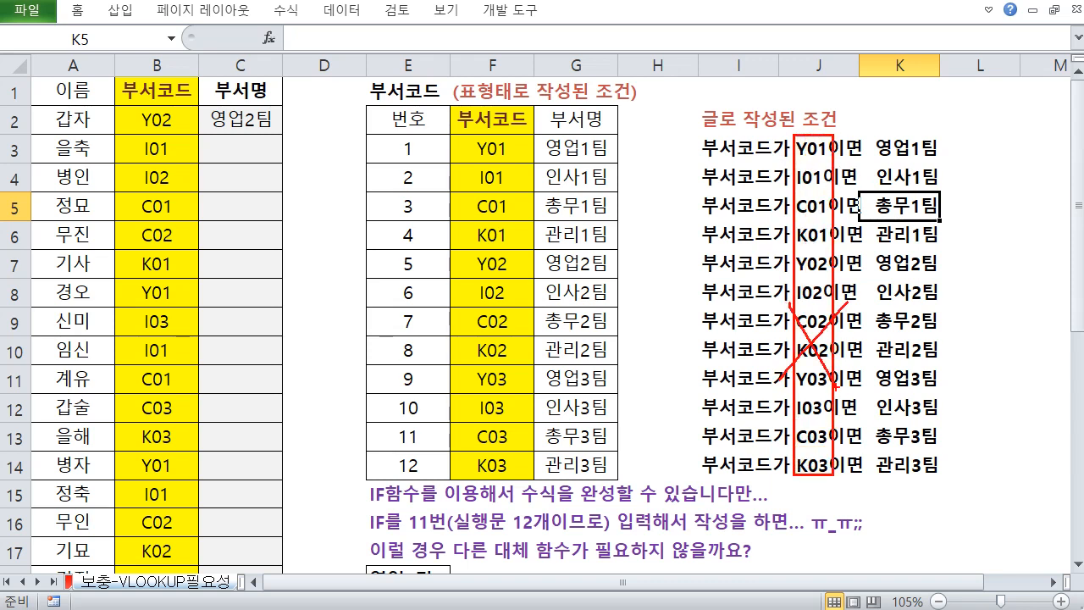
pyautogui.press('Escape')
pyautogui.click(767, 203)
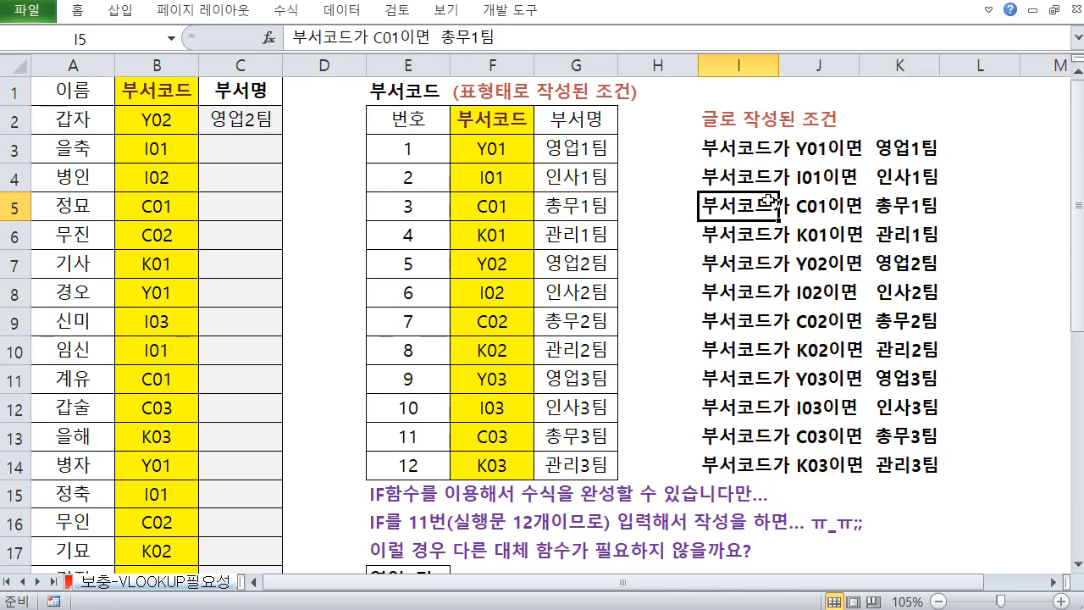
pyautogui.moveTo(756, 151); pyautogui.dragTo(757, 464)
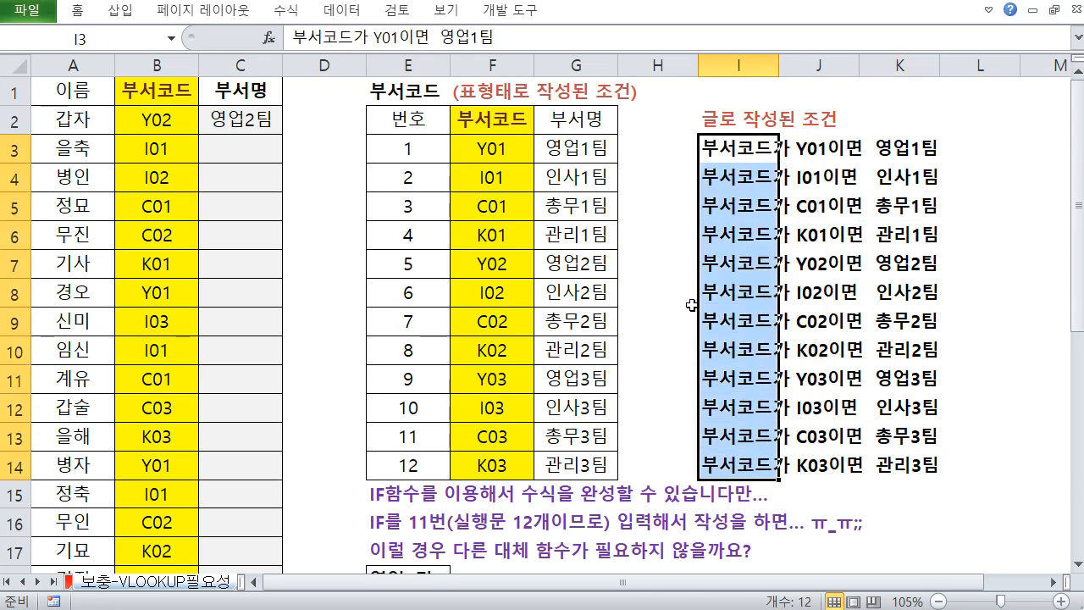
# Open the long nested IF formula in E18 and highlight its closing parentheses for inspection
pyautogui.scroll(-2, 691, 305)
pyautogui.doubleClick(426, 408)
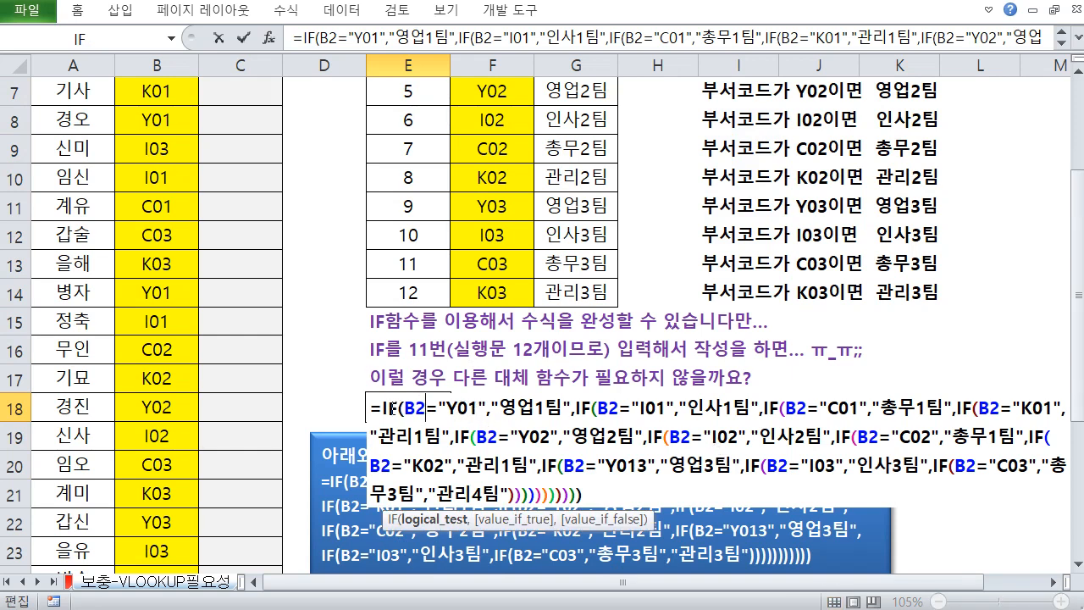
pyautogui.moveTo(505, 495); pyautogui.dragTo(575, 496)
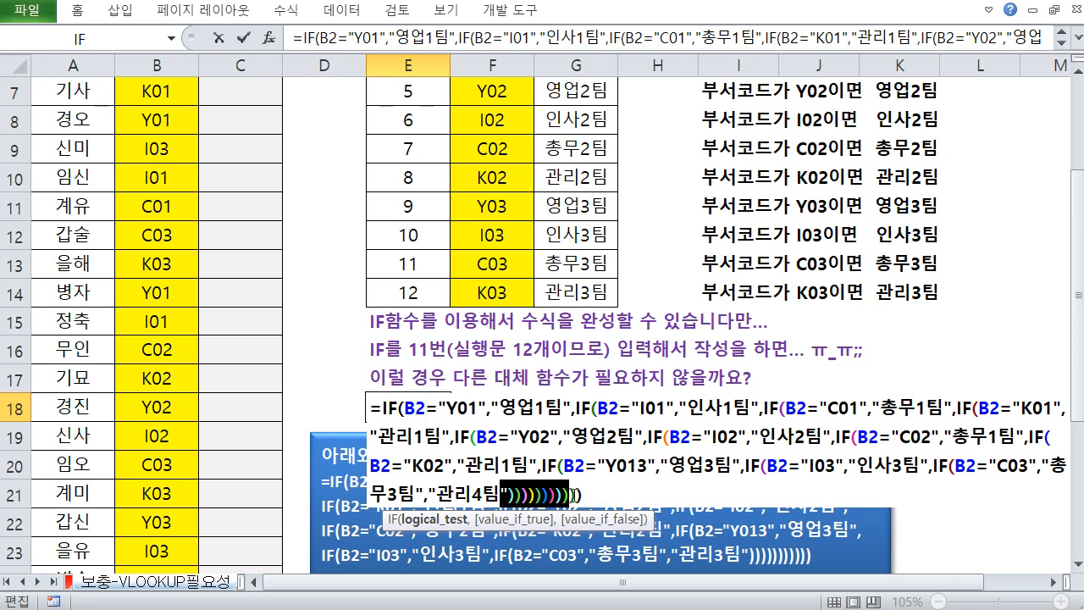
pyautogui.click(583, 496)
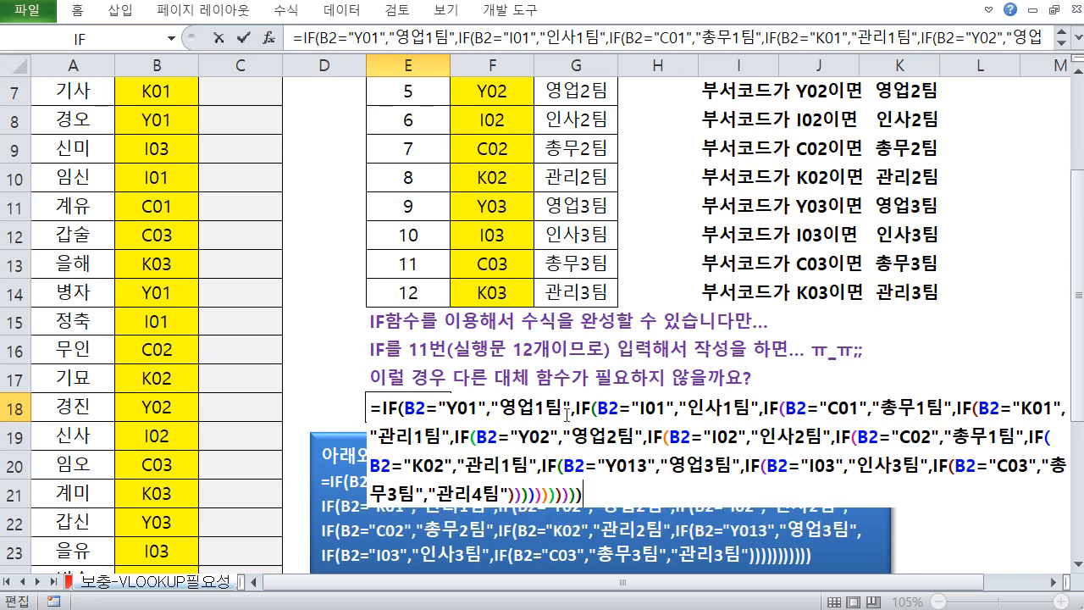
pyautogui.scroll(-1, 581, 471)
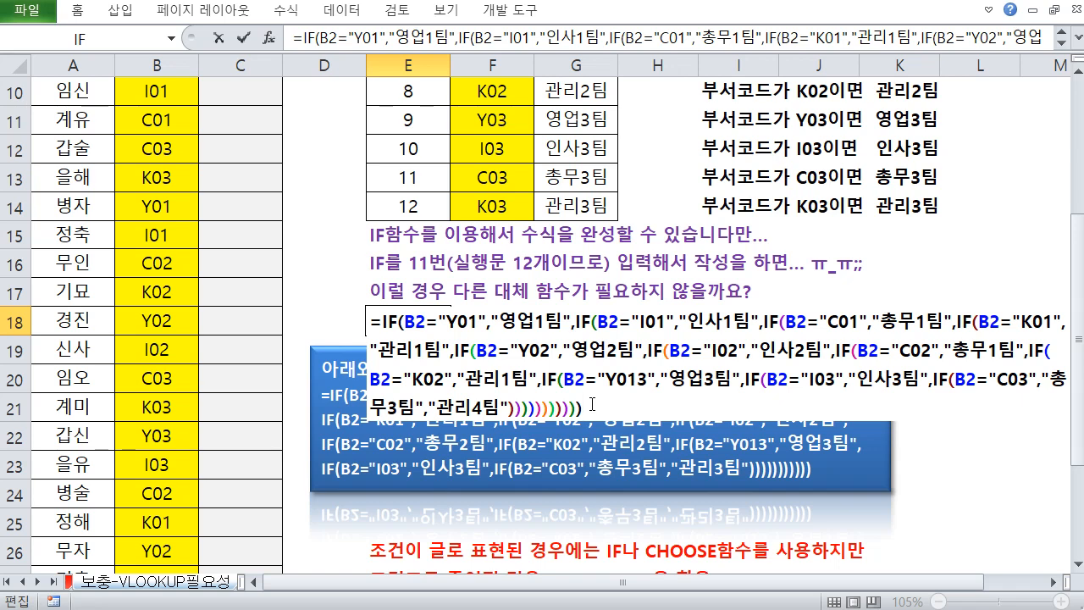
# Select the entire nested IF formula text in E18 and leave the cell without changes
pyautogui.hotkey('shift', 'Up')
pyautogui.hotkey('shift', 'Up')
pyautogui.hotkey('shift', 'Up')
pyautogui.hotkey('shift', 'Home')
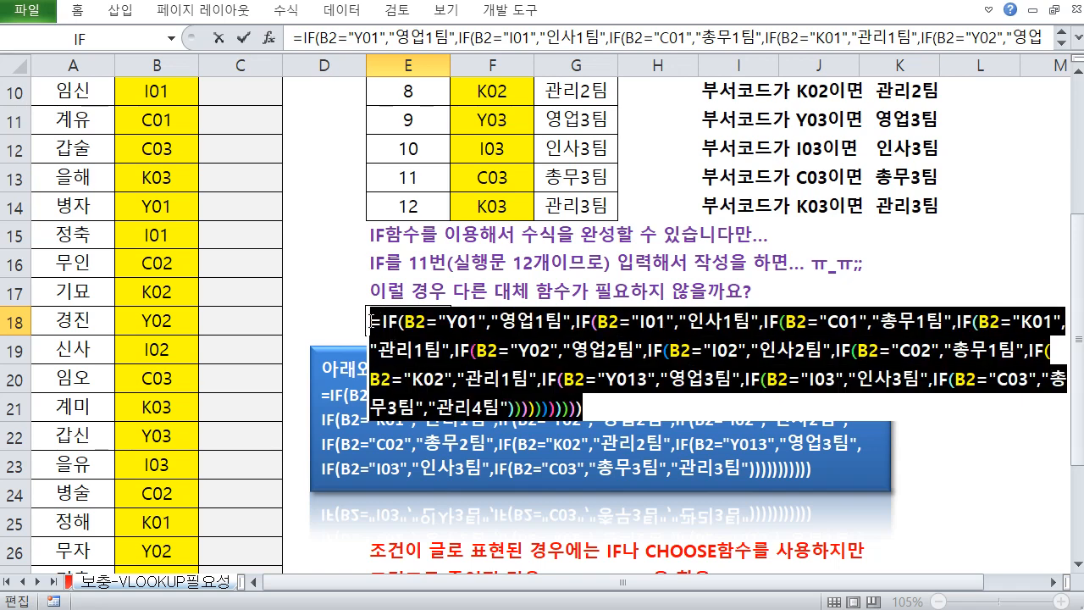
pyautogui.moveTo(608, 411); pyautogui.dragTo(387, 327)
pyautogui.press('Escape')
pyautogui.scroll(3, 461, 297)
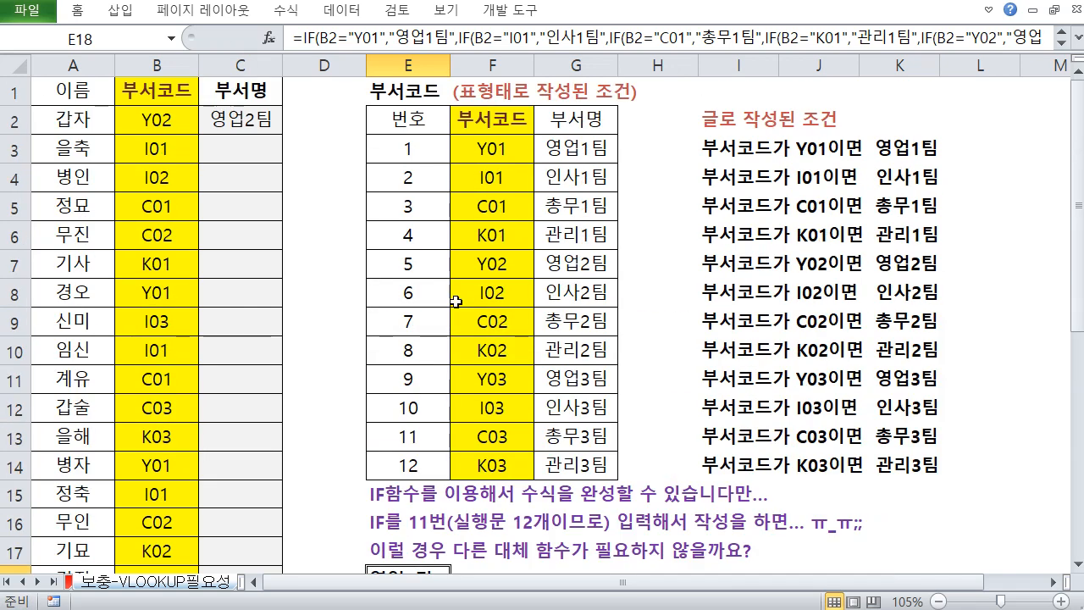
# Open the VLOOKUP formula in C2 to inspect it and leave it unchanged
pyautogui.doubleClick(241, 121)
pyautogui.press('Home')
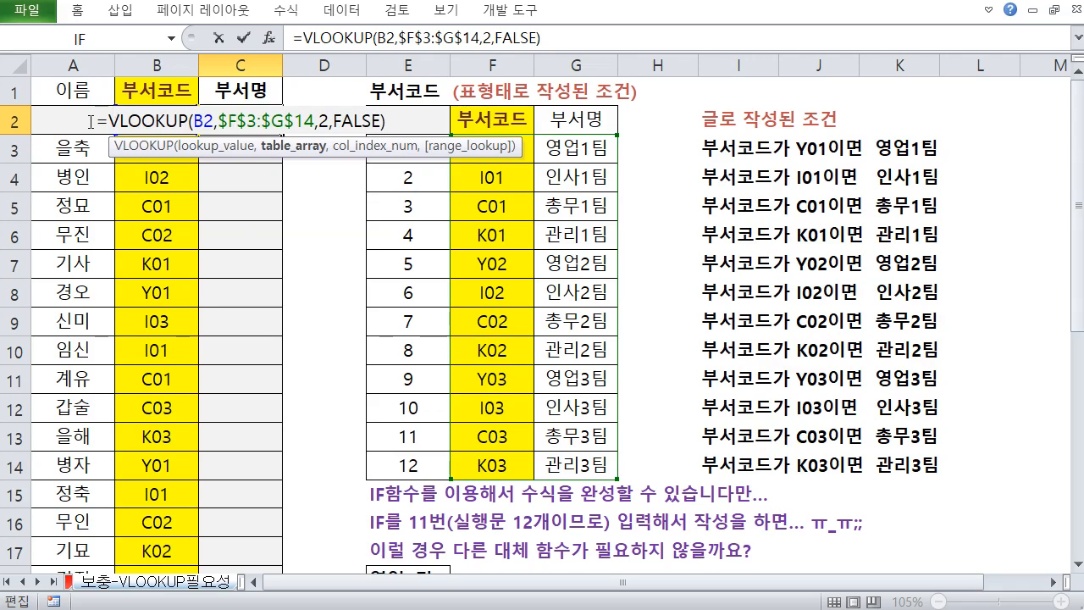
pyautogui.hotkey('shift', 'End')
pyautogui.press('Escape')
pyautogui.scroll(-7, 216, 460)
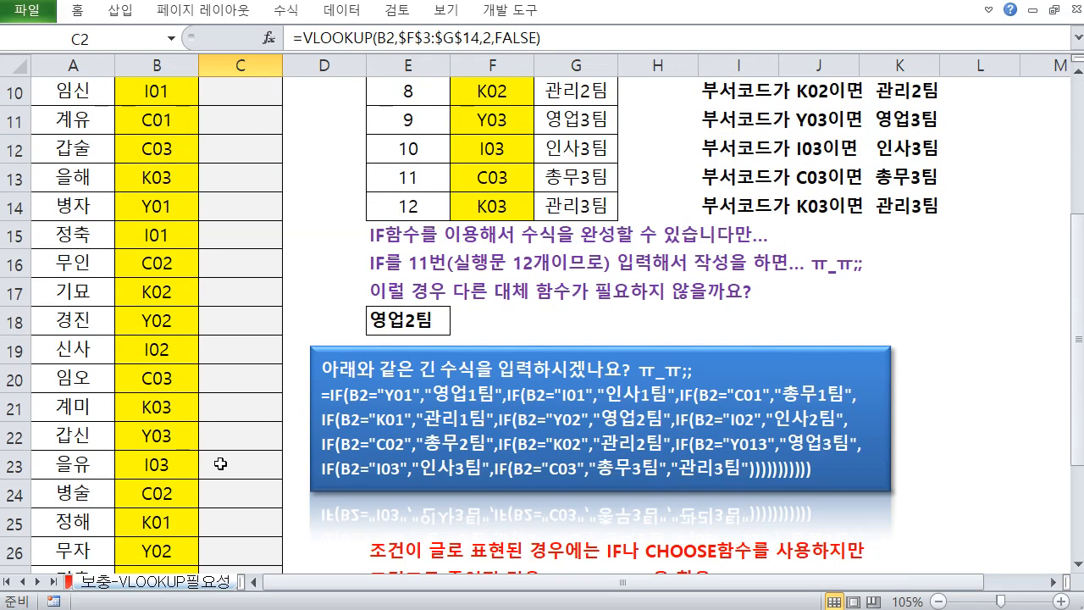
pyautogui.scroll(7, 158, 442)
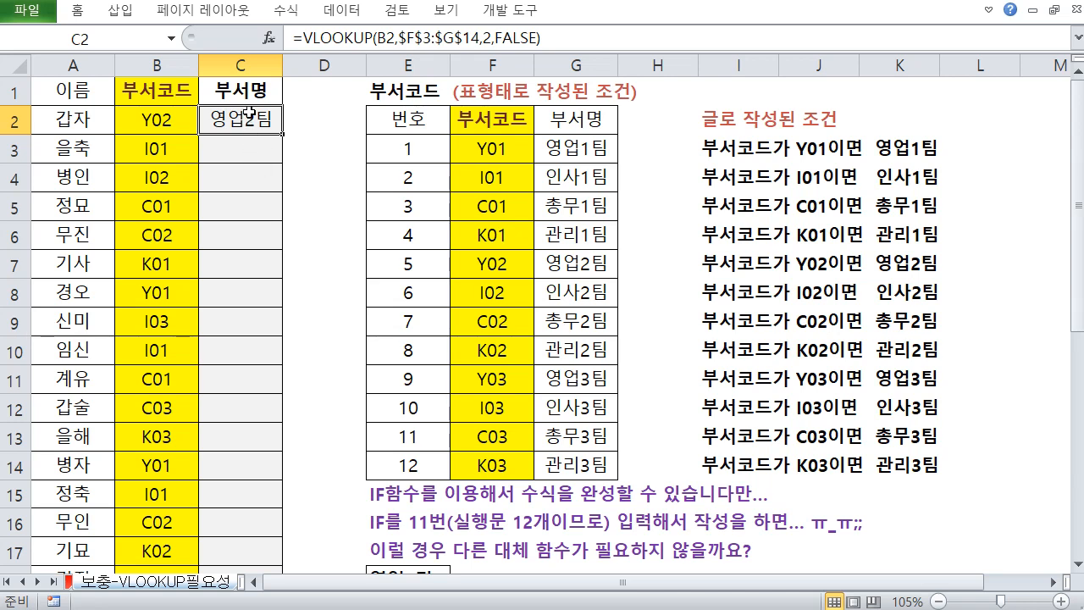
# Reopen C2's VLOOKUP formula and highlight its text to show the referenced code table
pyautogui.doubleClick(247, 113)
pyautogui.scroll(-2, 353, 237)
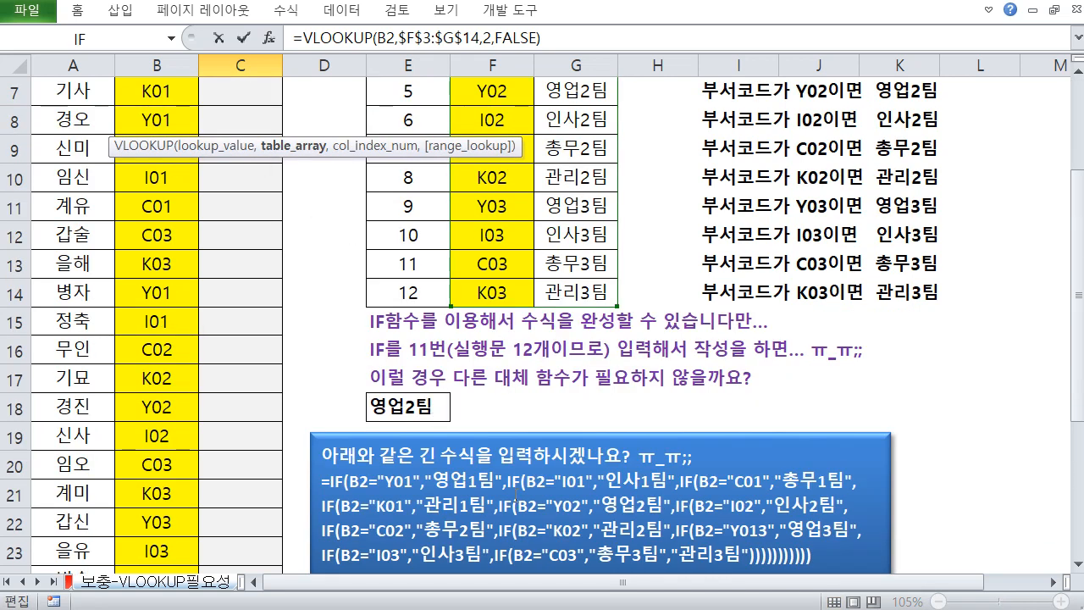
pyautogui.scroll(2, 347, 361)
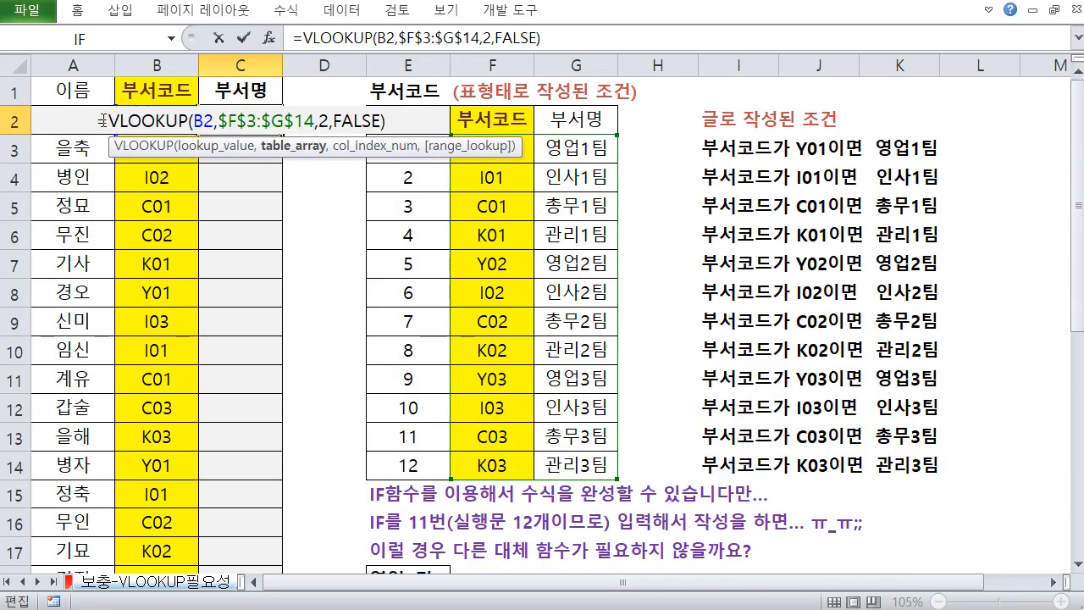
pyautogui.moveTo(102, 120)
pyautogui.mouseDown()
pyautogui.moveTo(398, 128)
pyautogui.moveTo(99, 128)
pyautogui.mouseUp()
pyautogui.scroll(-4, 501, 333)
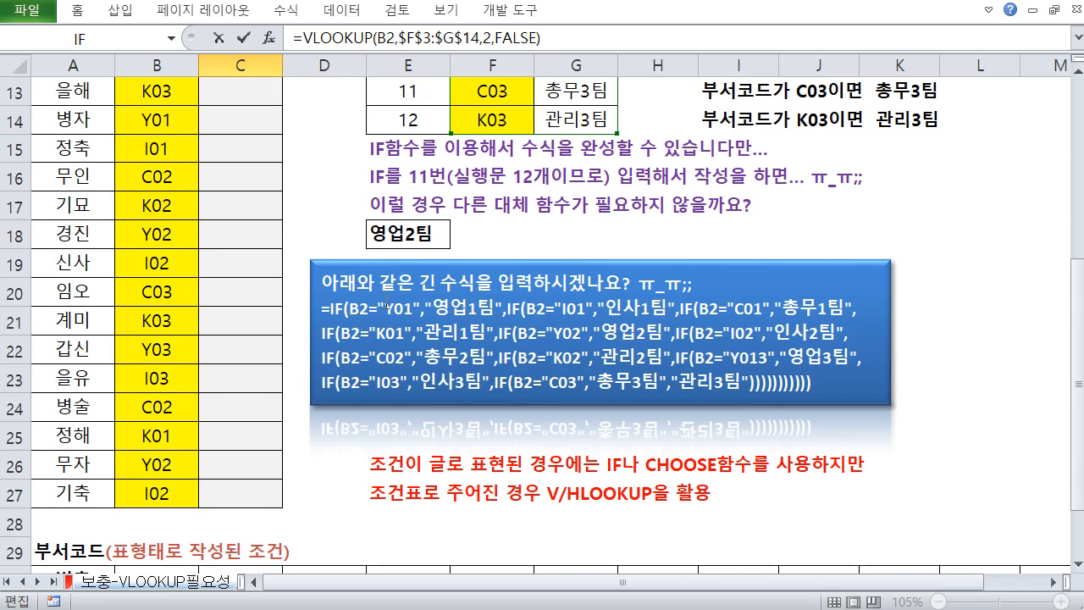
pyautogui.scroll(4, 552, 262)
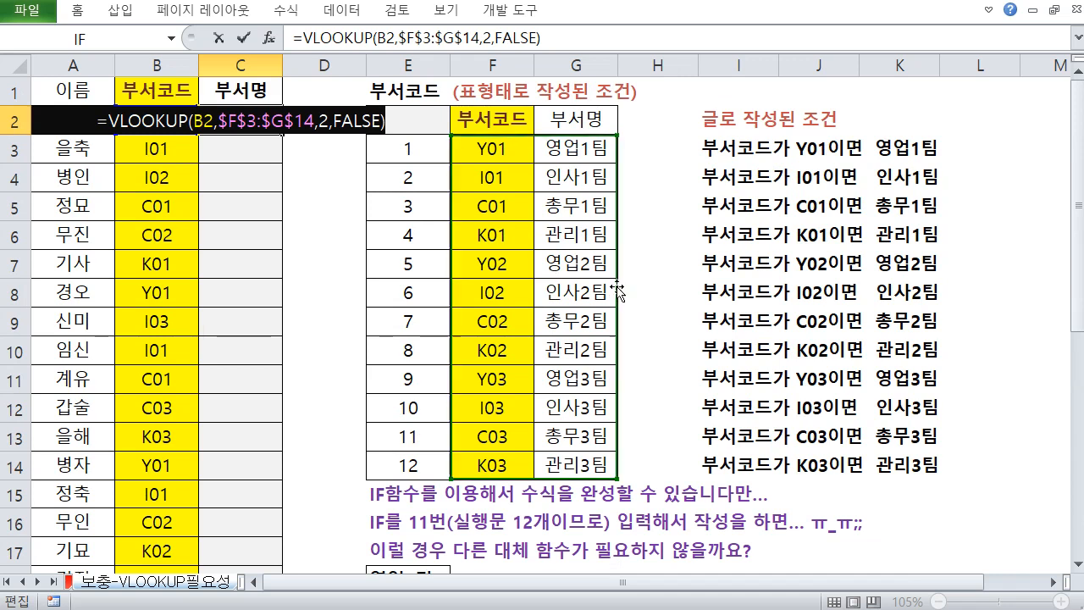
pyautogui.press('Escape')
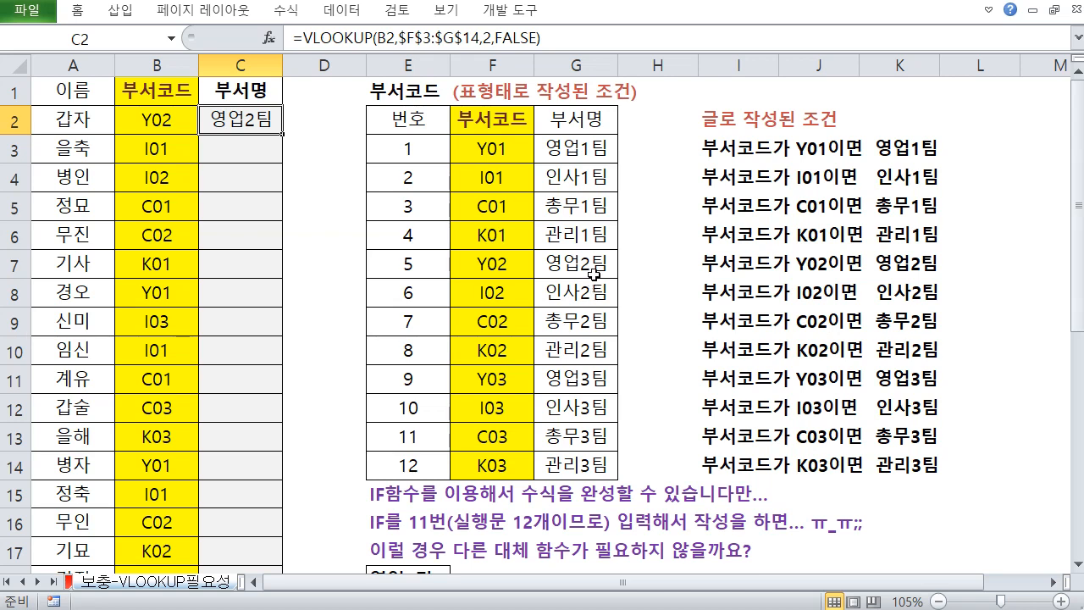
# Select the written conditions block I2:K14 to examine it
pyautogui.click(719, 123)
pyautogui.moveTo(718, 124); pyautogui.dragTo(896, 475)
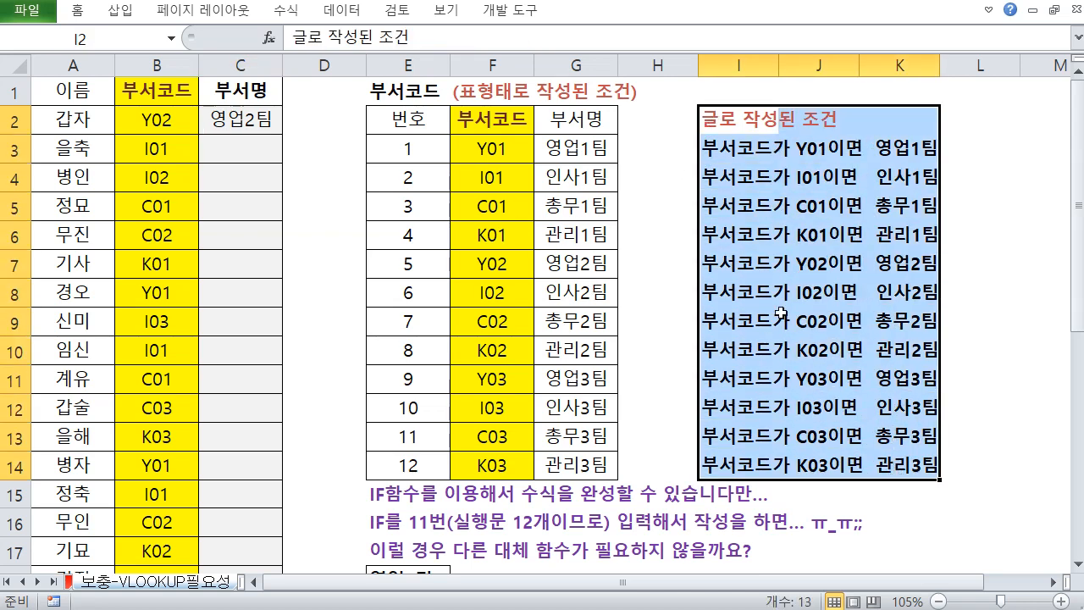
pyautogui.click(263, 128)
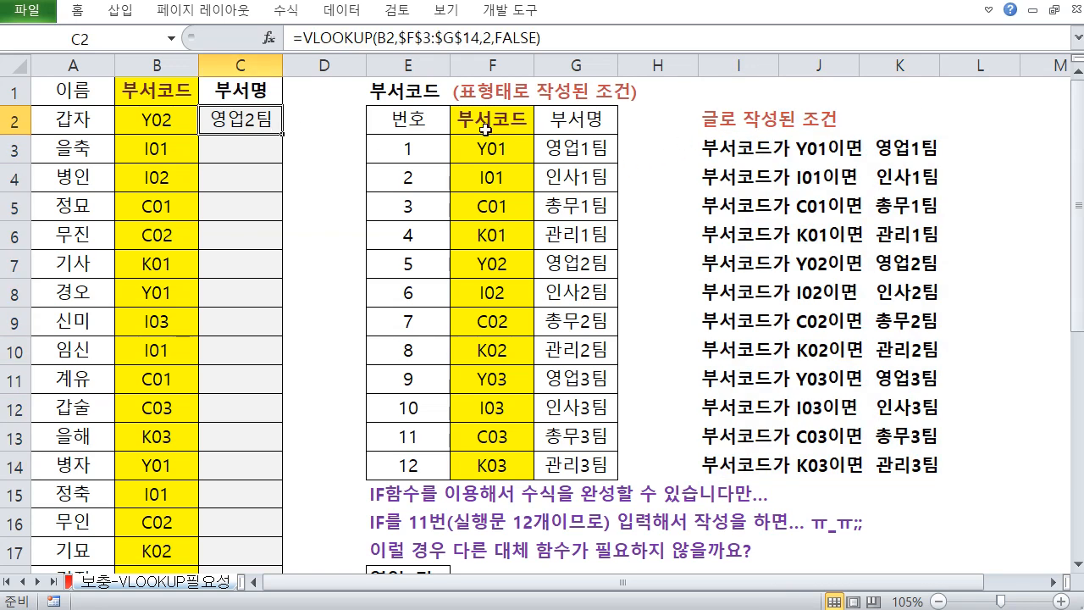
# Select the code table E2:G14 to examine its header row and columns
pyautogui.moveTo(425, 120); pyautogui.dragTo(585, 452)
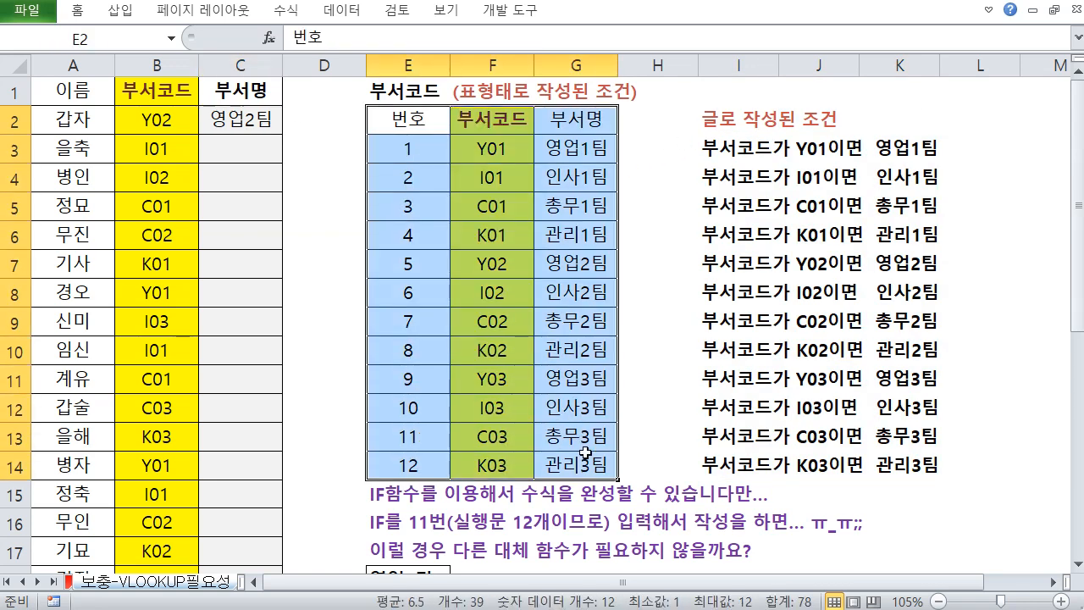
pyautogui.hotkey('ctrl', '2')
pyautogui.moveTo(367, 108)
pyautogui.mouseDown()
pyautogui.moveTo(560, 417)
pyautogui.moveTo(616, 477)
pyautogui.mouseUp()
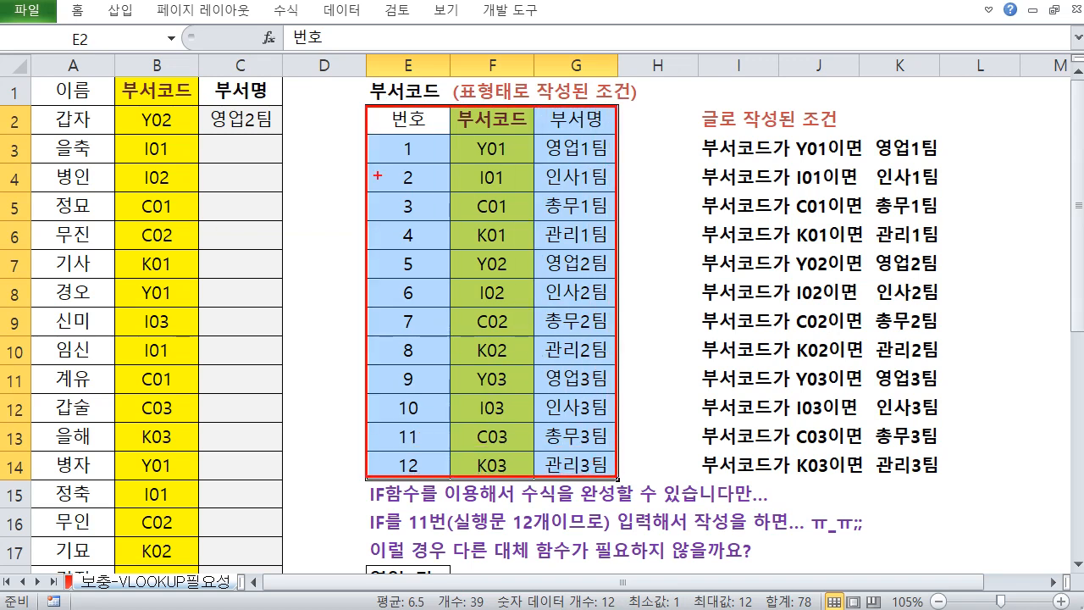
pyautogui.press('Escape')
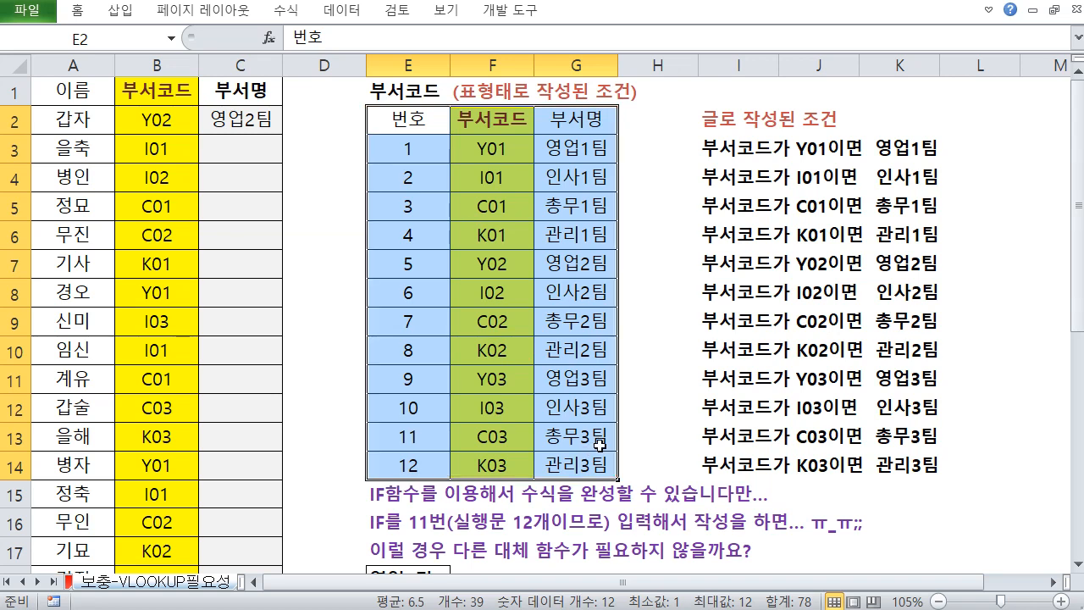
pyautogui.hotkey('ctrl', '2')
pyautogui.moveTo(373, 103)
pyautogui.mouseDown()
pyautogui.moveTo(524, 135)
pyautogui.moveTo(615, 141)
pyautogui.mouseUp()
pyautogui.moveTo(544, 194)
pyautogui.mouseDown()
pyautogui.moveTo(541, 359)
pyautogui.moveTo(562, 366)
pyautogui.moveTo(518, 343)
pyautogui.mouseUp()
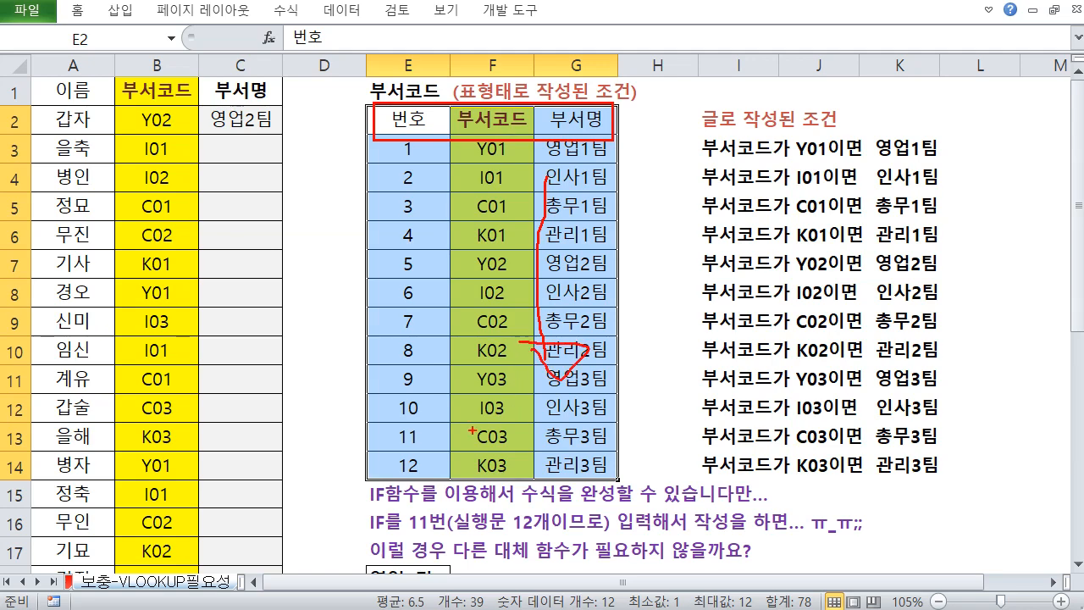
pyautogui.press('Escape')
# Examine the horizontal department code table in rows 30 to 32
pyautogui.scroll(-8, 102, 229)
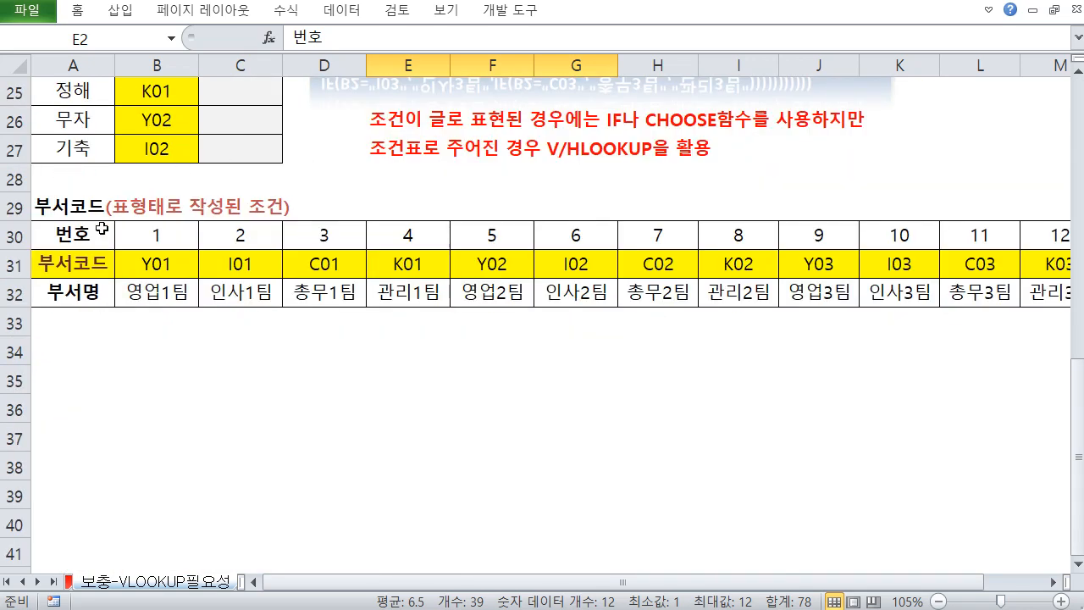
pyautogui.moveTo(47, 221); pyautogui.dragTo(114, 312)
pyautogui.moveTo(115, 264); pyautogui.dragTo(452, 257)
pyautogui.moveTo(453, 257); pyautogui.dragTo(422, 242)
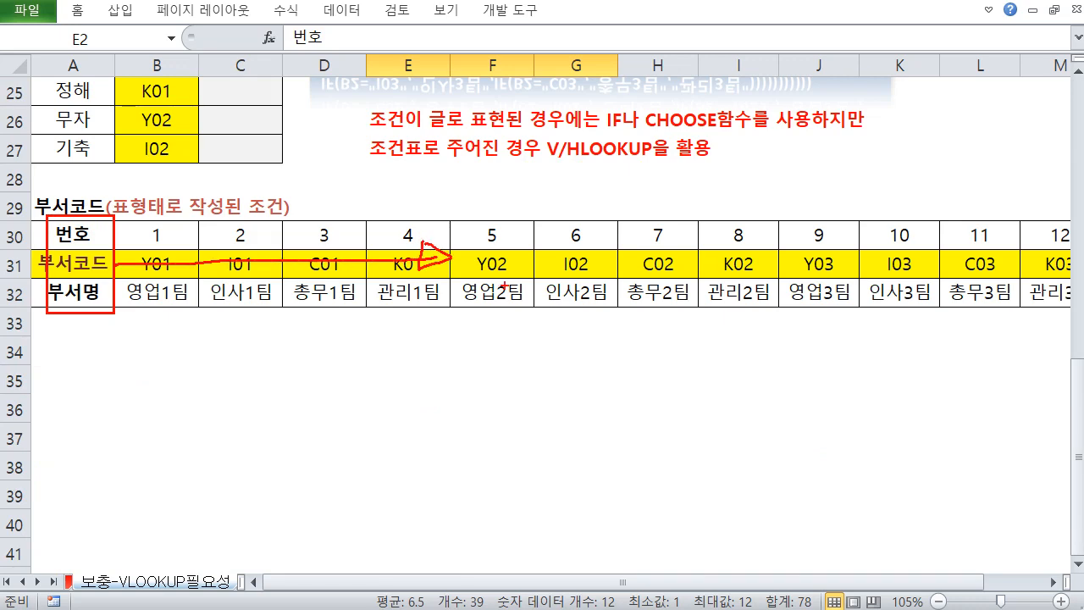
pyautogui.press('Escape')
pyautogui.click(62, 232)
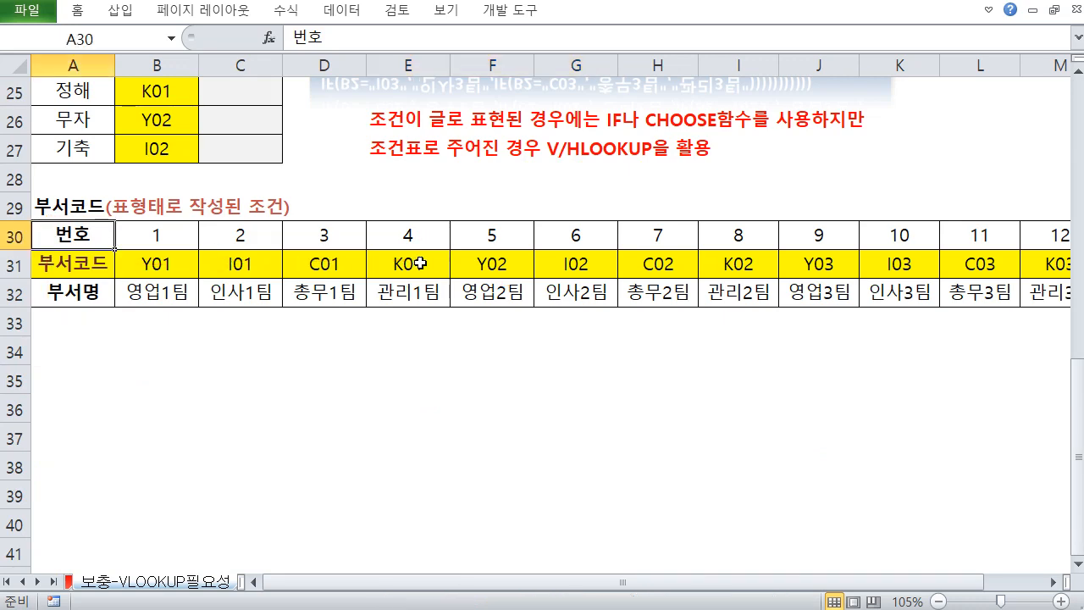
# Compare the vertical code table E2:G14 and its header row with the department codes in column B
pyautogui.scroll(8, 419, 263)
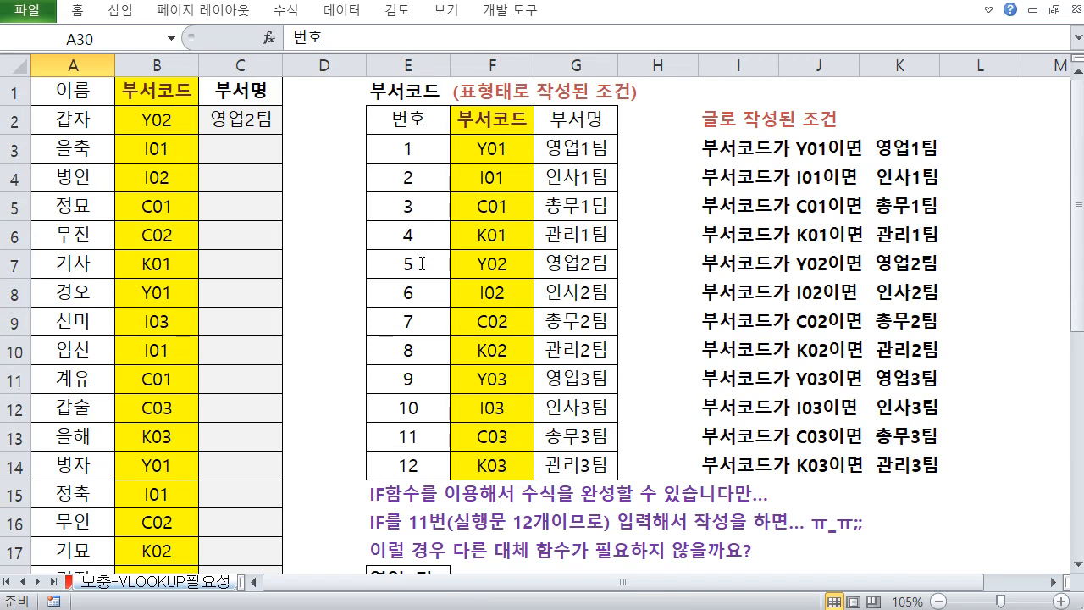
pyautogui.hotkey('ctrl', '2')
pyautogui.moveTo(398, 257); pyautogui.dragTo(407, 268)
pyautogui.moveTo(449, 255); pyautogui.dragTo(459, 268)
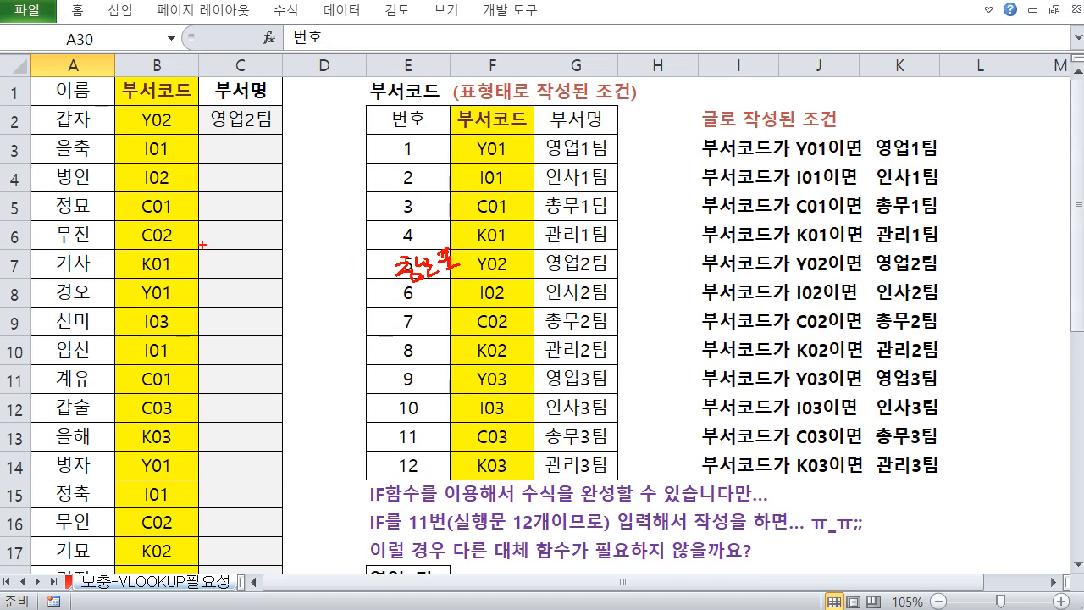
pyautogui.moveTo(159, 271)
pyautogui.mouseDown()
pyautogui.moveTo(190, 276)
pyautogui.moveTo(218, 251)
pyautogui.moveTo(227, 271)
pyautogui.moveTo(250, 257)
pyautogui.mouseUp()
pyautogui.moveTo(179, 301); pyautogui.dragTo(246, 271)
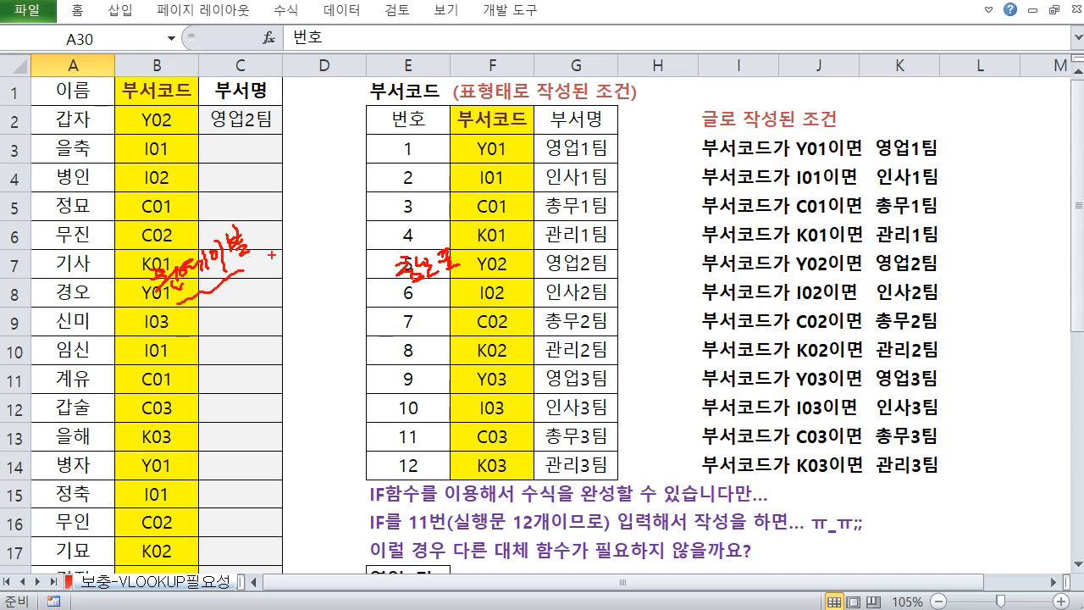
pyautogui.moveTo(453, 293); pyautogui.dragTo(510, 246)
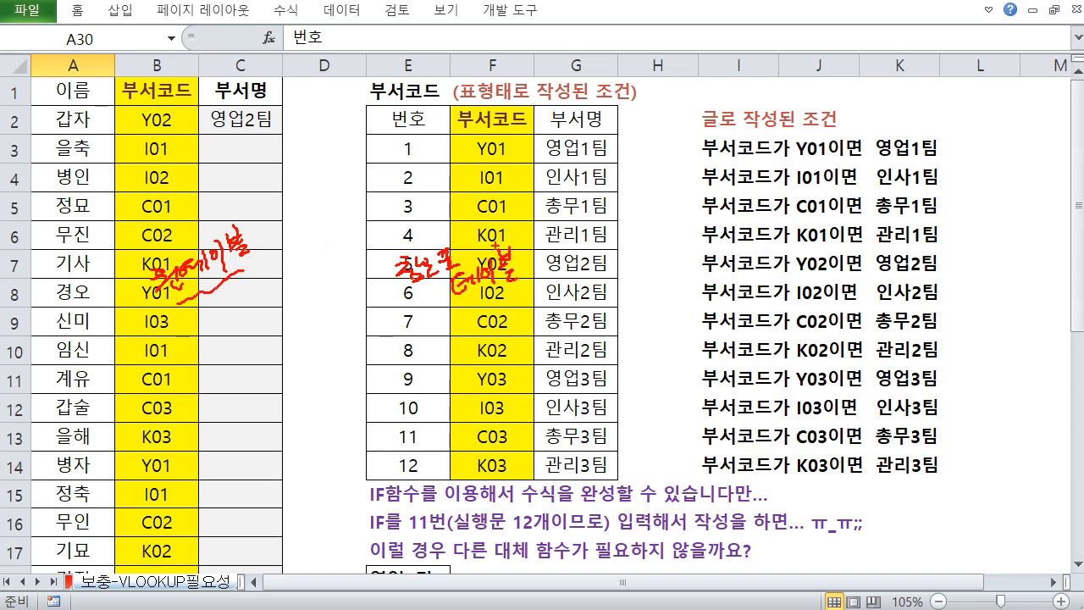
pyautogui.moveTo(366, 107)
pyautogui.mouseDown()
pyautogui.moveTo(449, 105)
pyautogui.moveTo(613, 135)
pyautogui.moveTo(366, 138)
pyautogui.moveTo(366, 105)
pyautogui.mouseUp()
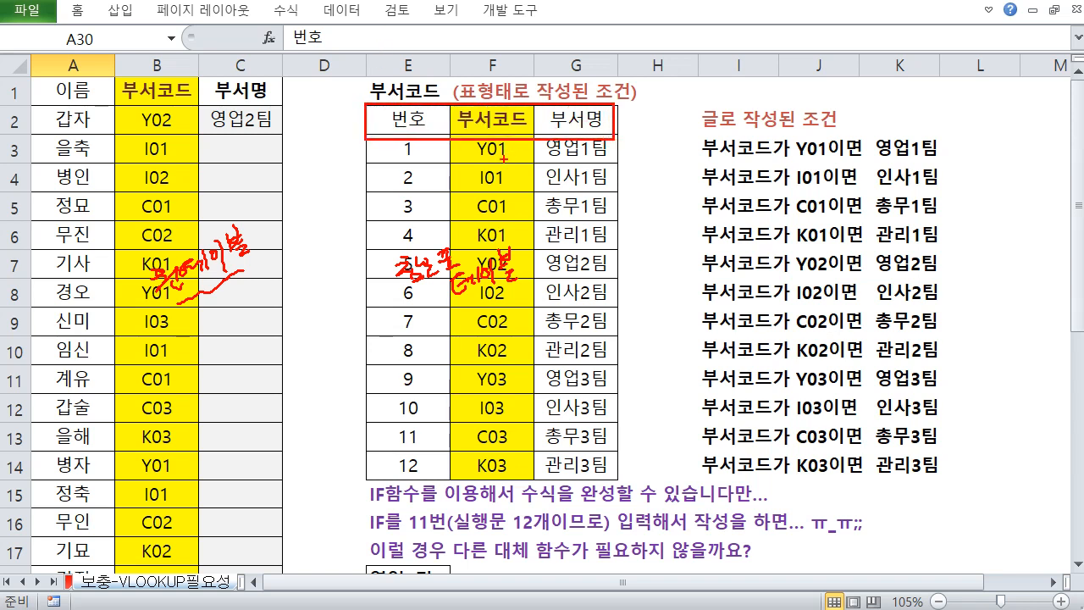
pyautogui.moveTo(496, 155); pyautogui.dragTo(496, 194)
pyautogui.moveTo(354, 177)
pyautogui.mouseDown()
pyautogui.moveTo(365, 202)
pyautogui.moveTo(379, 169)
pyautogui.mouseUp()
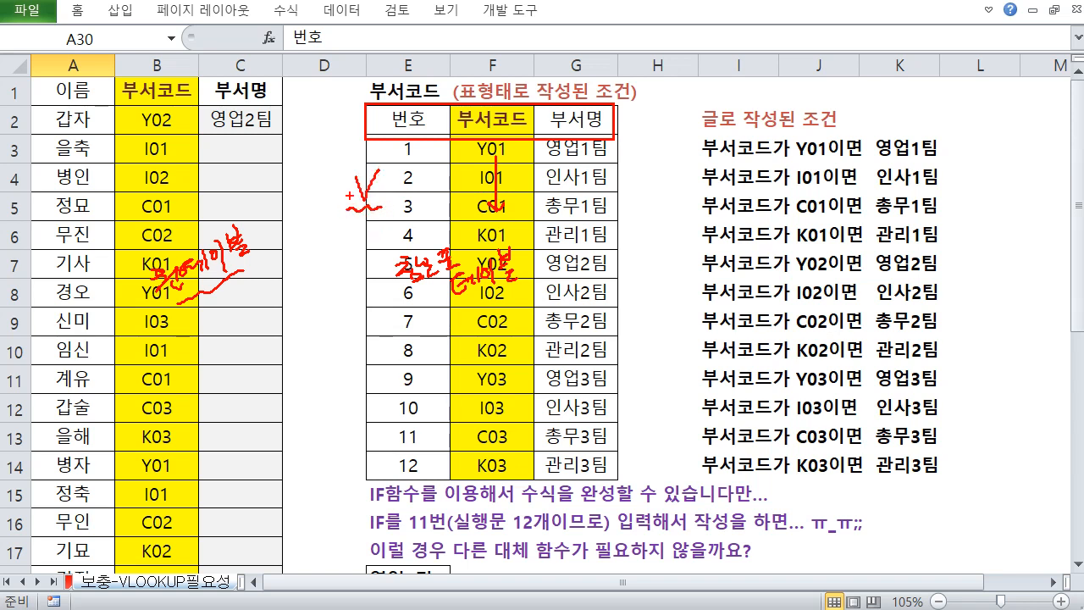
pyautogui.press('Escape')
# Examine how the horizontal code table in rows 30 to 32 pairs each code with a department name
pyautogui.scroll(-6, 421, 268)
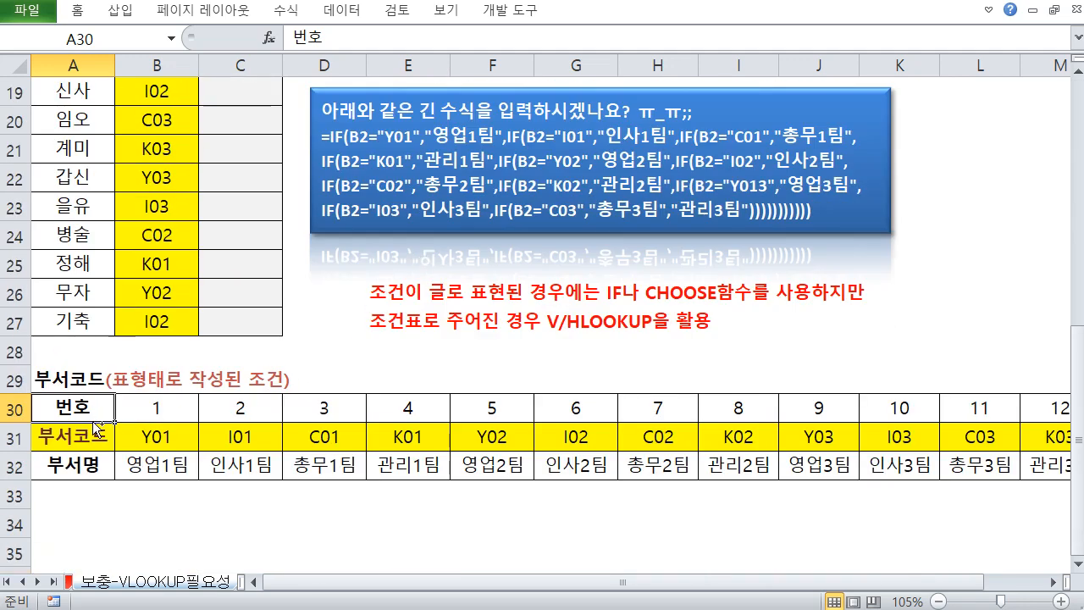
pyautogui.moveTo(53, 388); pyautogui.dragTo(100, 482)
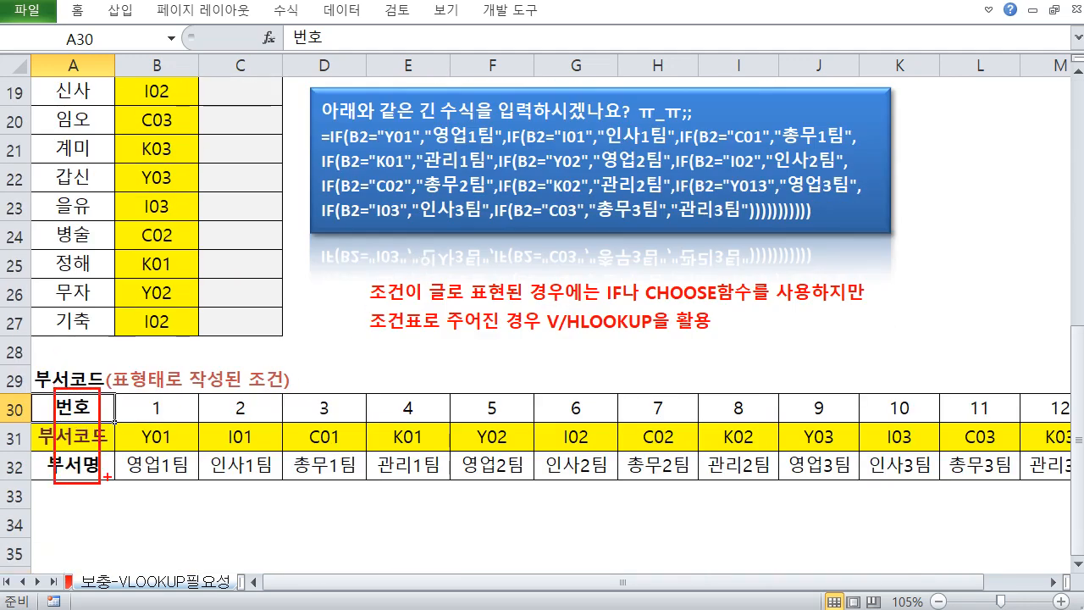
pyautogui.moveTo(142, 447)
pyautogui.mouseDown()
pyautogui.moveTo(175, 448)
pyautogui.moveTo(178, 462)
pyautogui.moveTo(199, 466)
pyautogui.moveTo(212, 454)
pyautogui.mouseUp()
pyautogui.moveTo(210, 437)
pyautogui.mouseDown()
pyautogui.moveTo(210, 472)
pyautogui.moveTo(249, 458)
pyautogui.mouseUp()
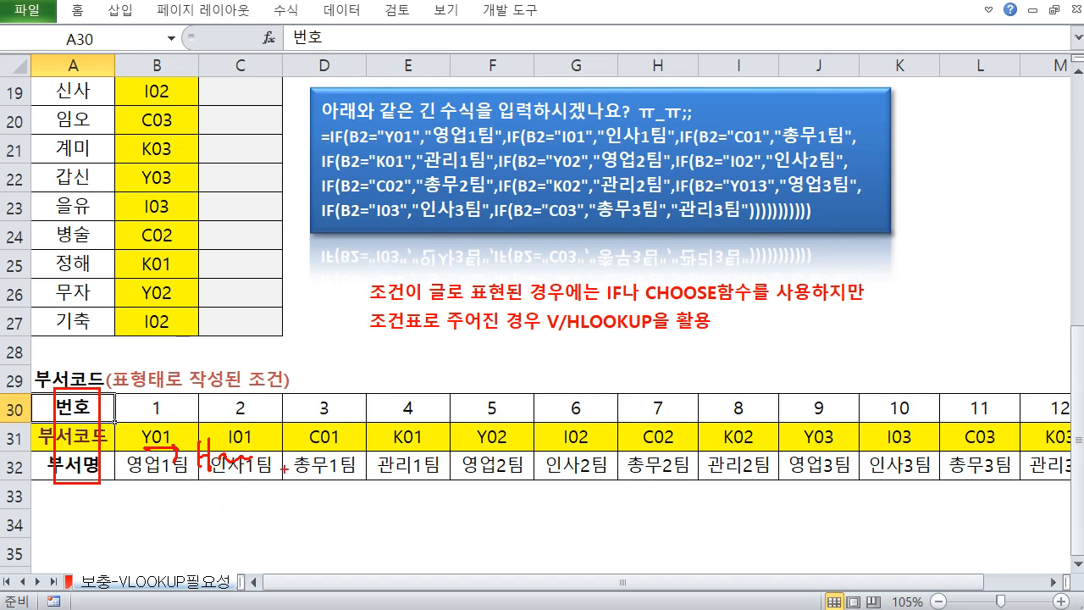
pyautogui.press('Escape')
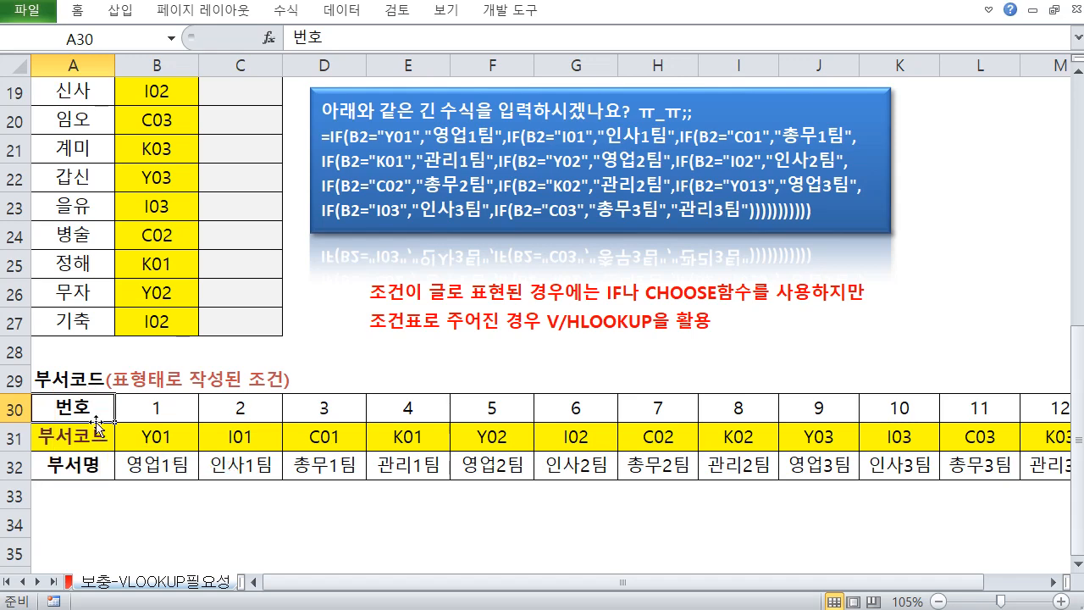
# Review the empty department name cells in column C against the code table E2:G14
pyautogui.scroll(6, 97, 423)
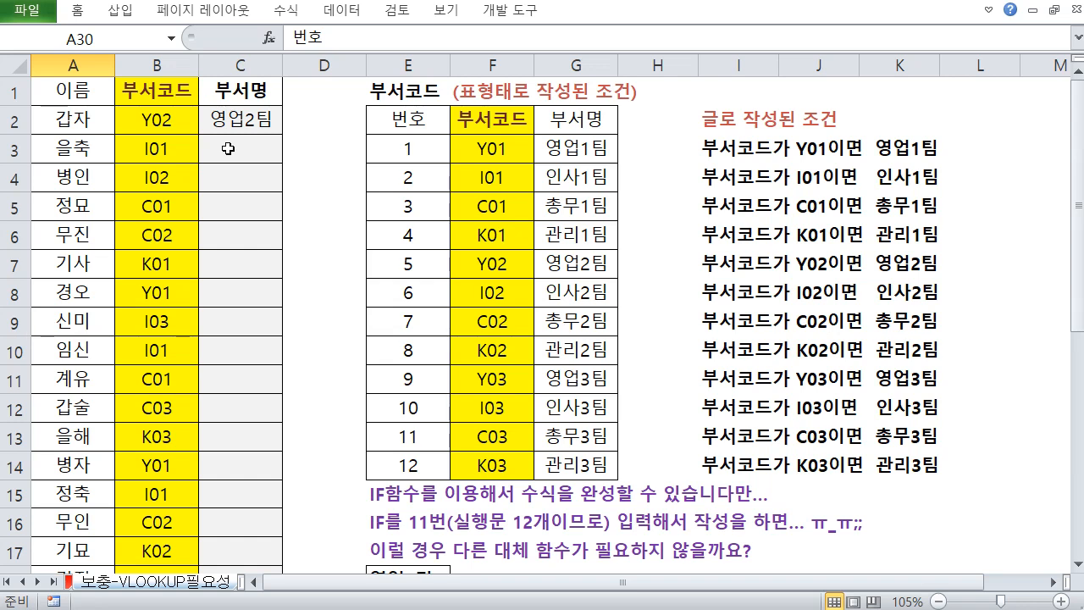
pyautogui.moveTo(99, 91); pyautogui.dragTo(243, 458)
pyautogui.click(237, 178)
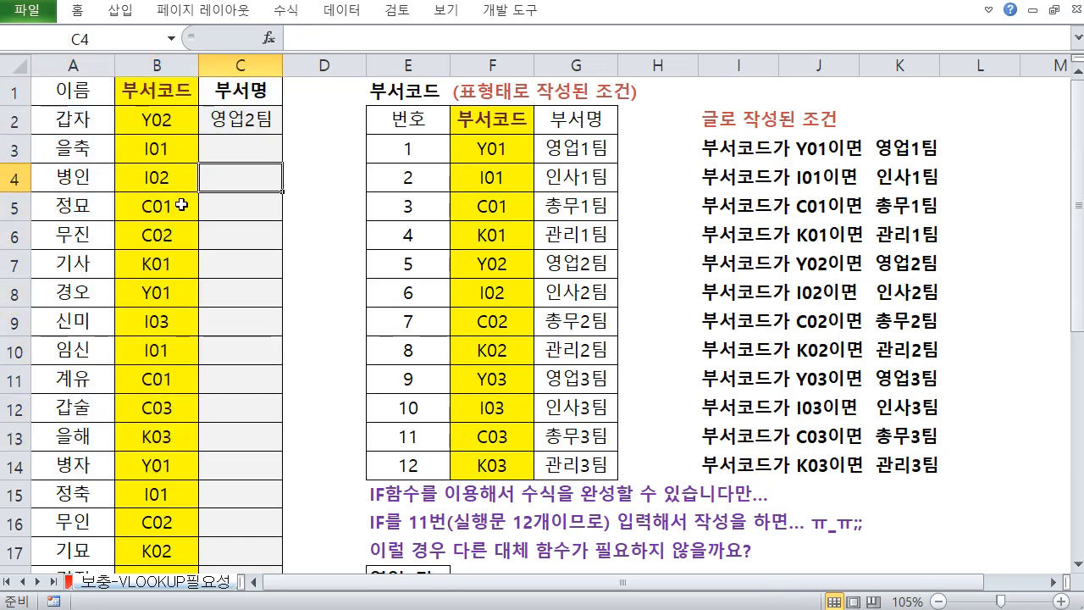
pyautogui.moveTo(243, 127); pyautogui.dragTo(103, 302)
pyautogui.moveTo(121, 158); pyautogui.dragTo(230, 294)
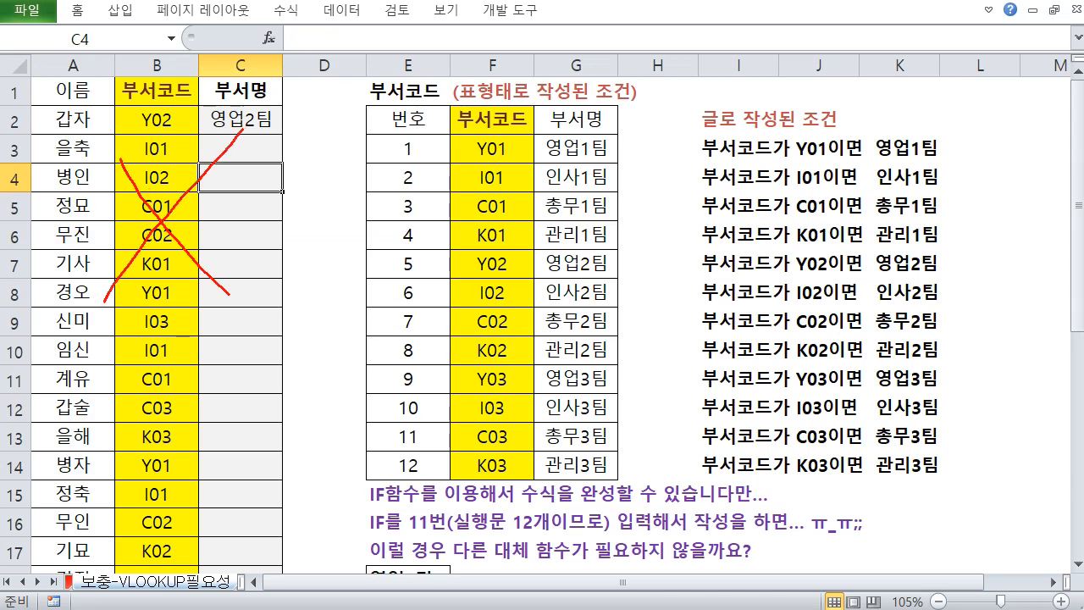
pyautogui.moveTo(408, 229); pyautogui.dragTo(558, 366)
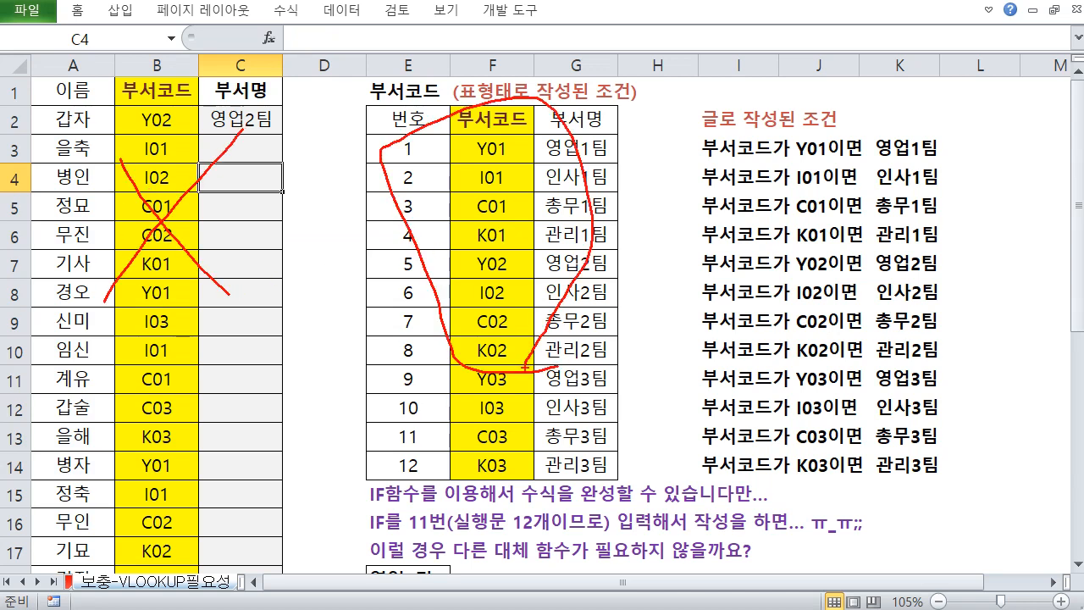
pyautogui.press('Escape')
# Read the notes in E26:E27 on using IF or CHOOSE versus V/HLOOKUP, and the horizontal table title
pyautogui.scroll(-2, 377, 297)
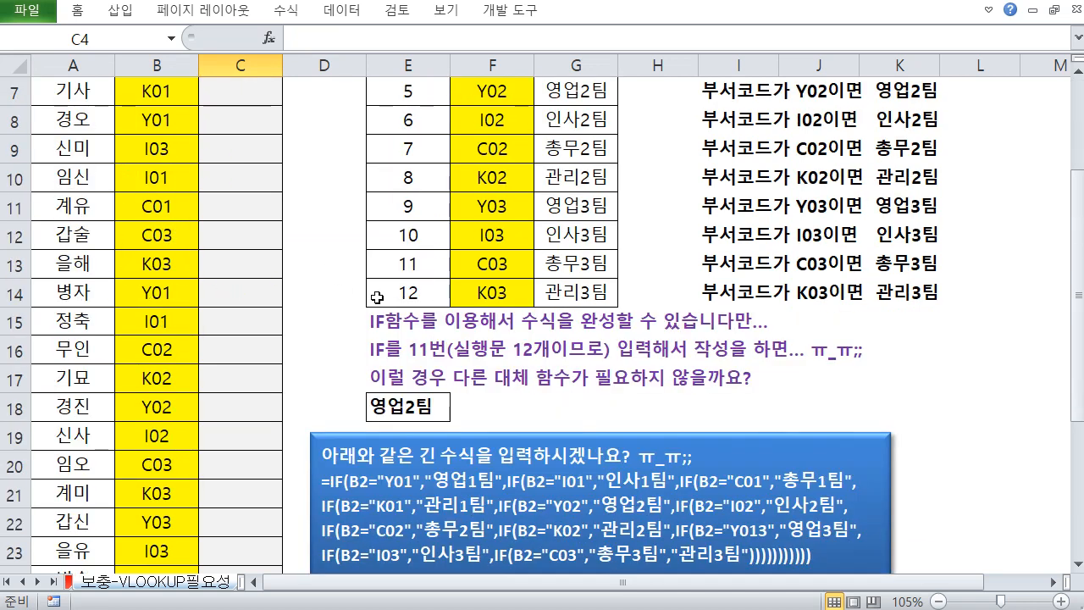
pyautogui.scroll(-3, 377, 297)
pyautogui.click(392, 394)
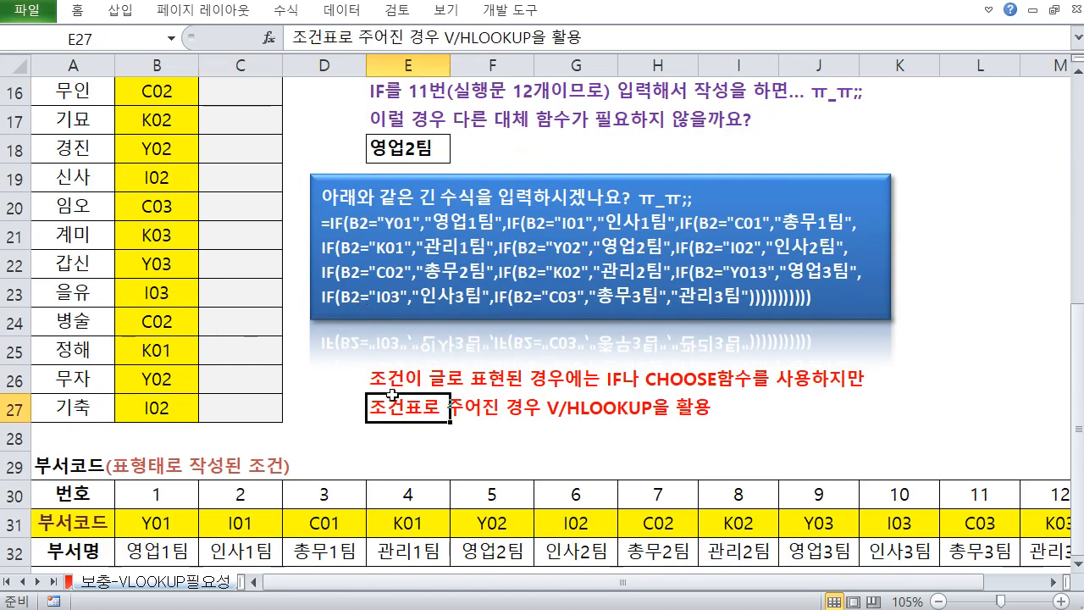
pyautogui.click(376, 380)
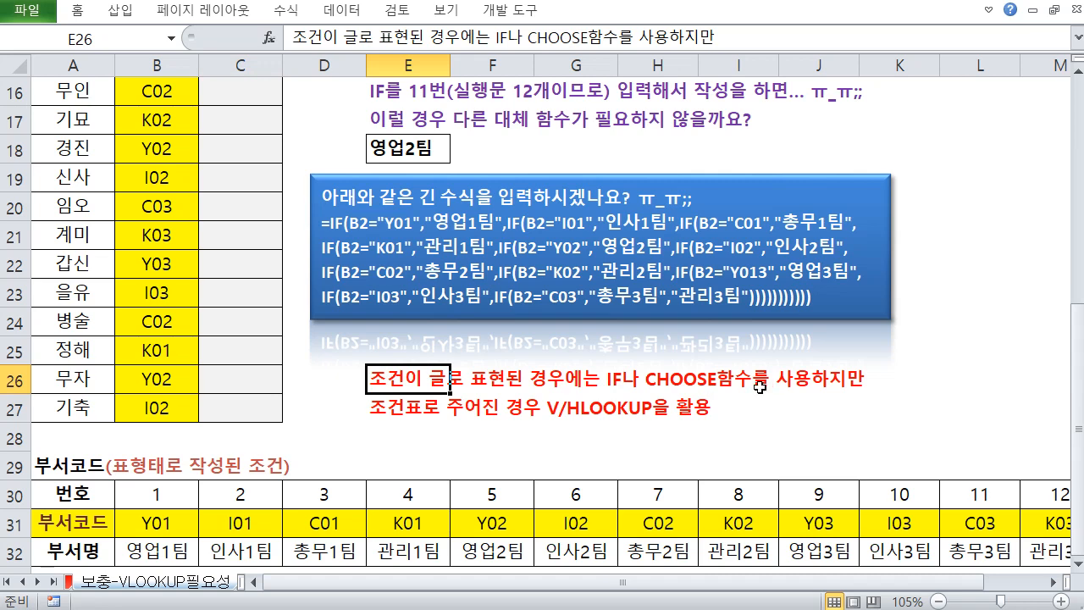
pyautogui.click(406, 412)
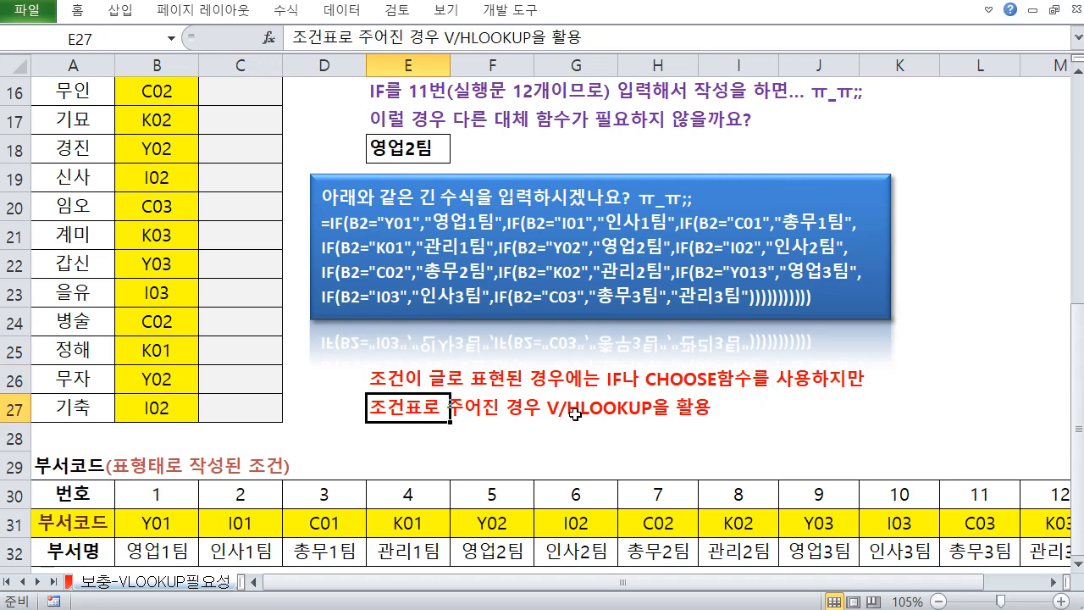
pyautogui.scroll(-2, 365, 433)
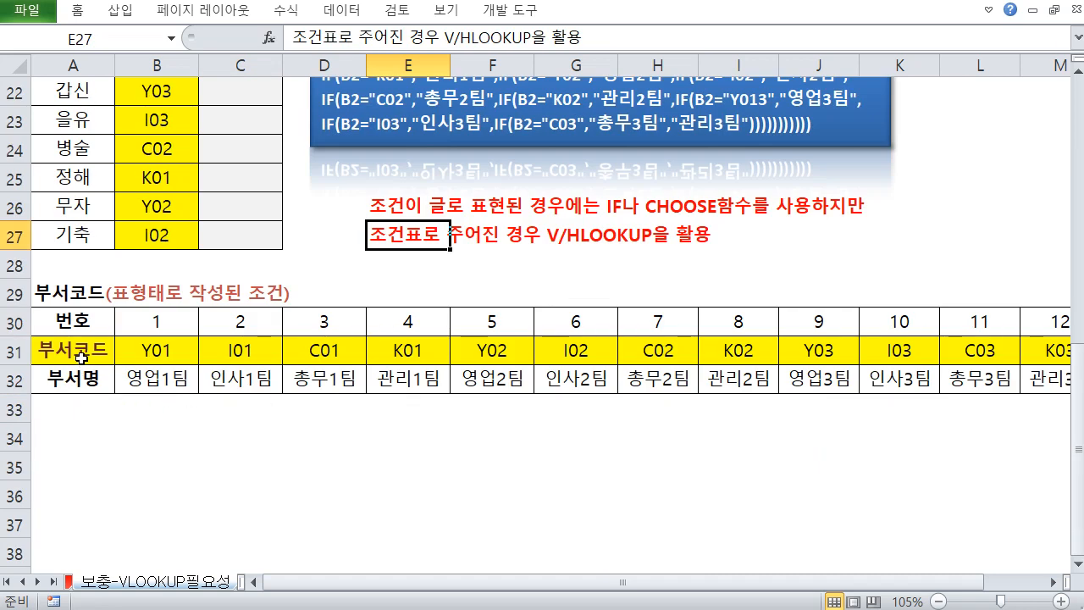
pyautogui.moveTo(76, 322); pyautogui.dragTo(310, 382)
pyautogui.click(325, 436)
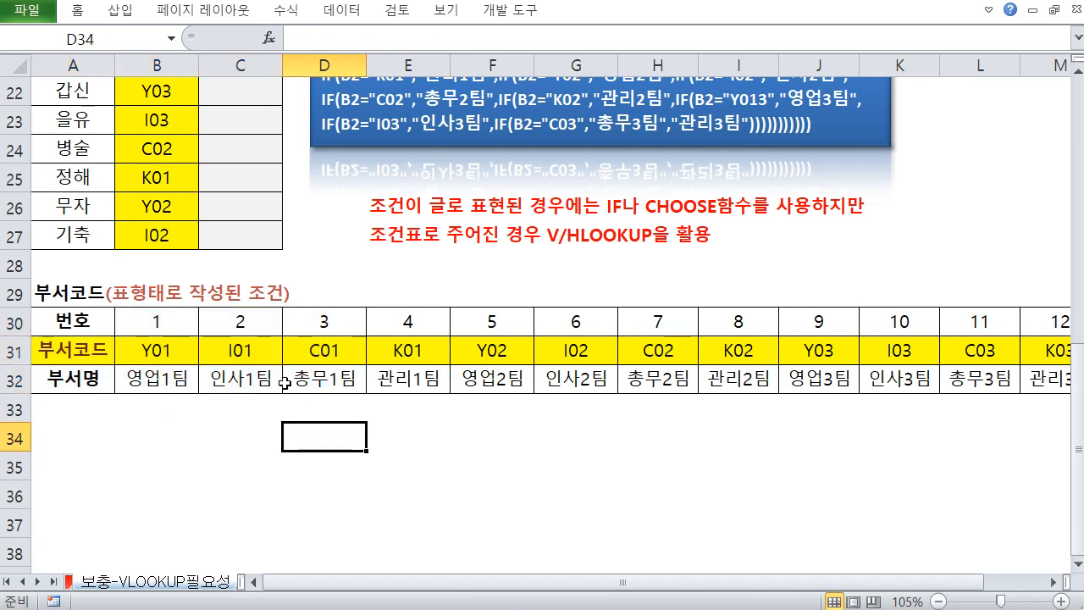
pyautogui.doubleClick(90, 296)
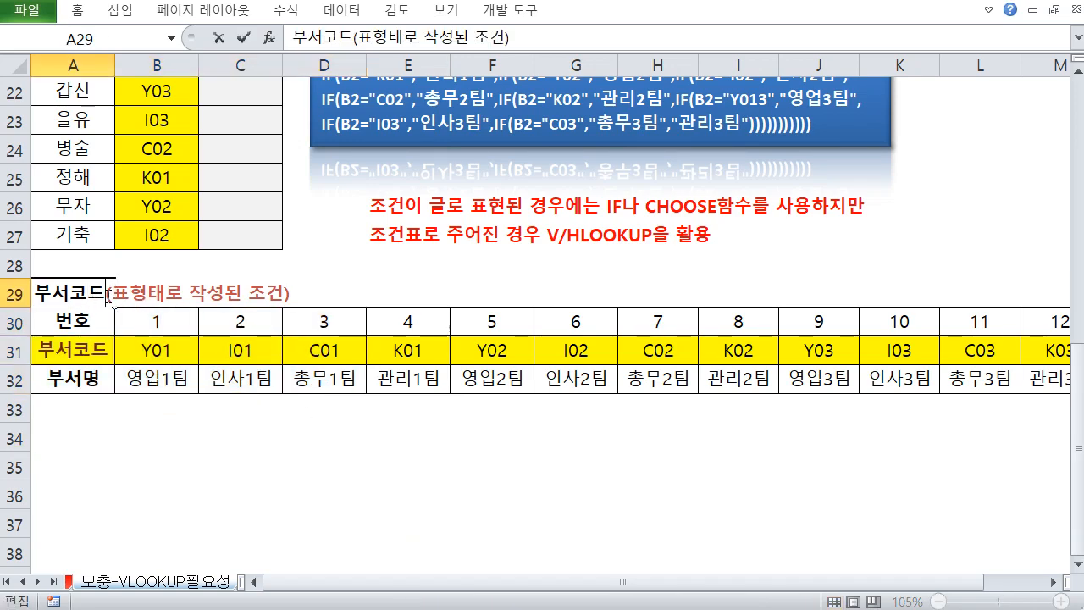
pyautogui.click(147, 414)
pyautogui.scroll(4, 174, 266)
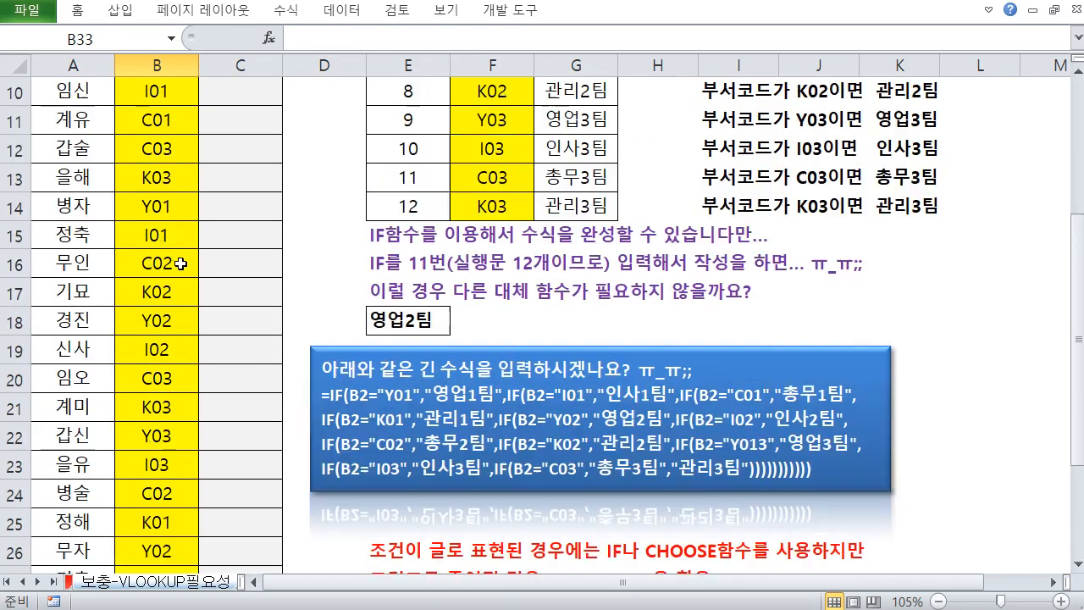
pyautogui.scroll(3, 180, 264)
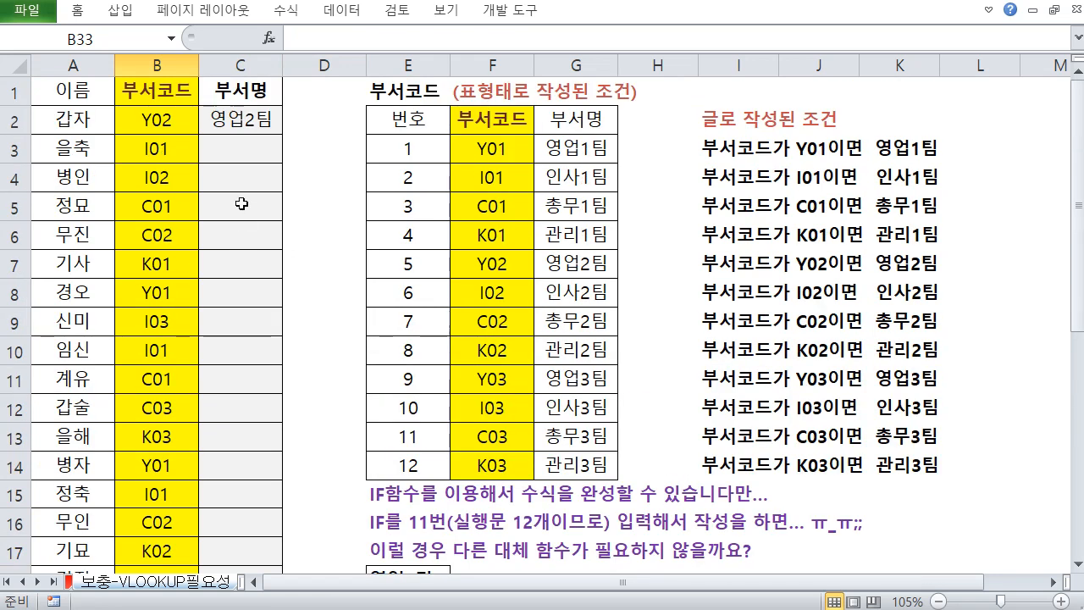
# Compare the department code column B with the code column F of the lookup table
pyautogui.click(235, 145)
pyautogui.click(302, 191)
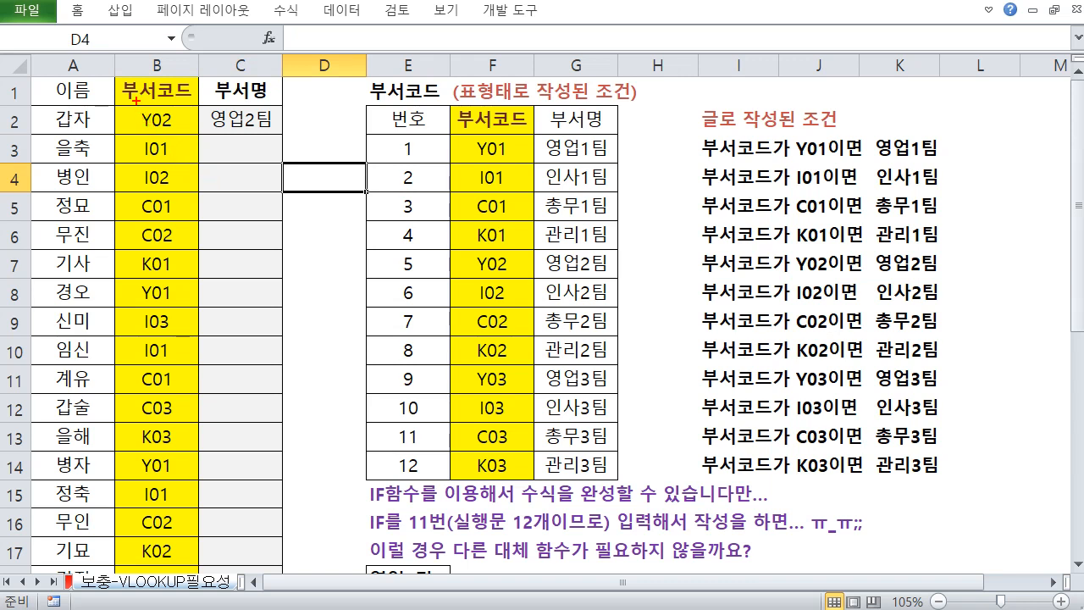
pyautogui.moveTo(135, 100); pyautogui.dragTo(182, 441)
pyautogui.moveTo(464, 134)
pyautogui.mouseDown()
pyautogui.moveTo(483, 191)
pyautogui.moveTo(511, 480)
pyautogui.mouseUp()
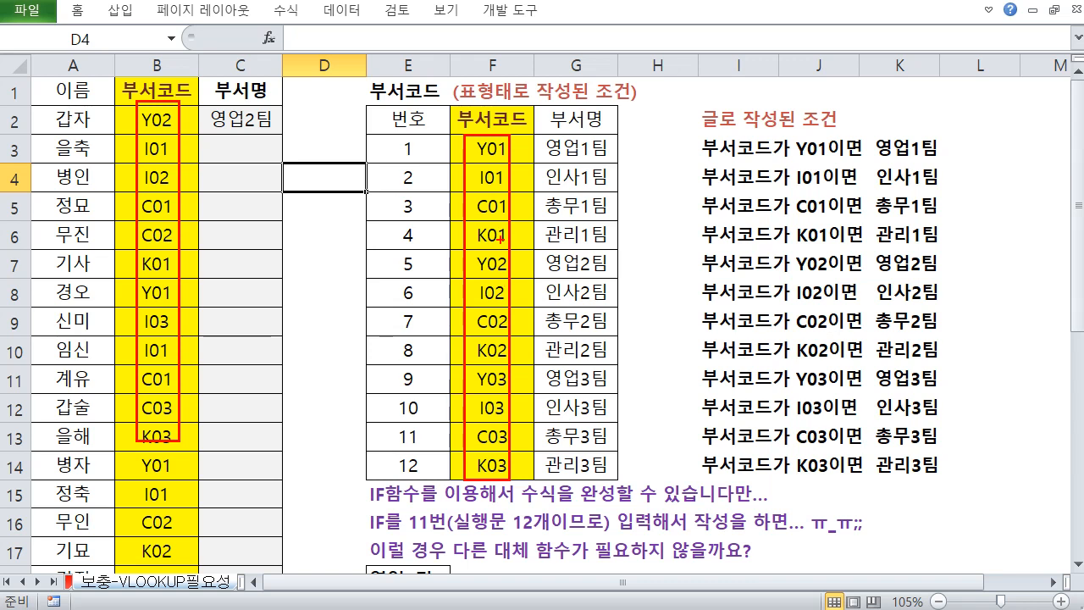
pyautogui.moveTo(166, 100)
pyautogui.mouseDown()
pyautogui.moveTo(266, 37)
pyautogui.moveTo(485, 133)
pyautogui.mouseUp()
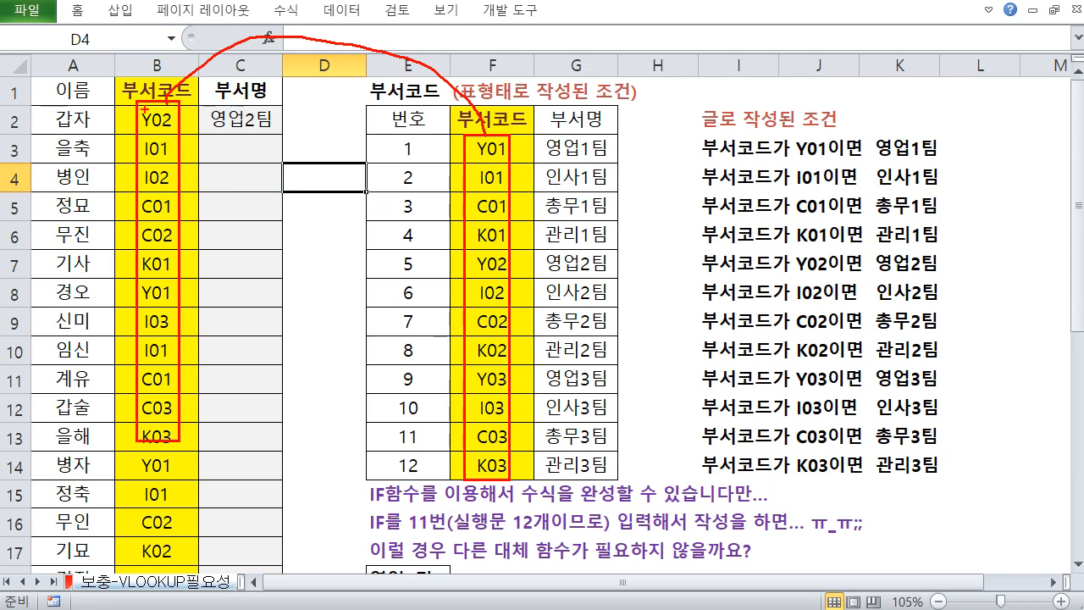
pyautogui.press('Escape')
# Select the code ranges in column B, row 31 and column F to compare their layouts
pyautogui.click(177, 65)
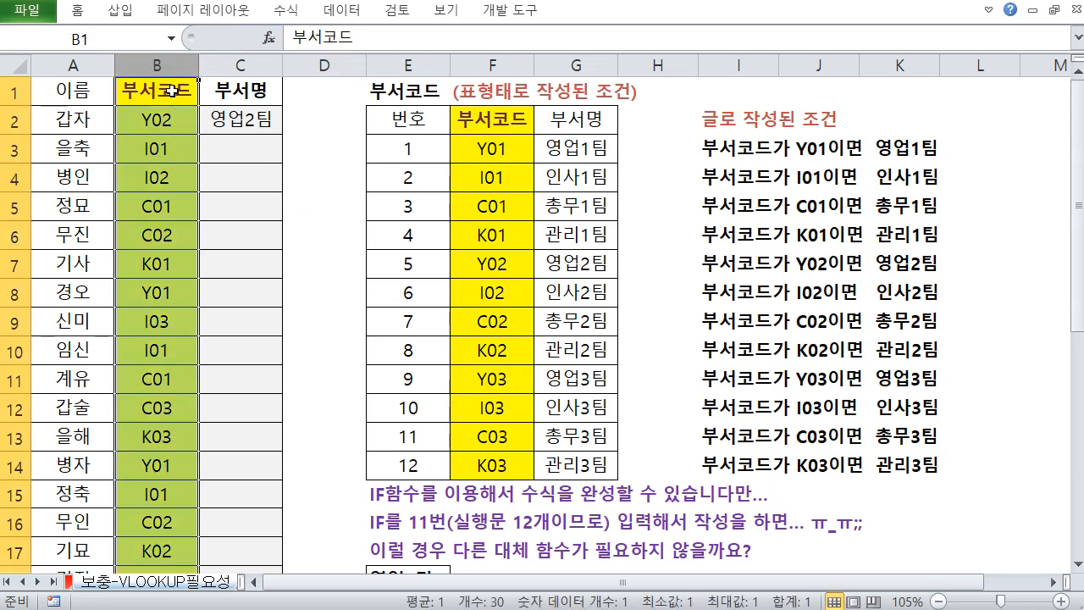
pyautogui.moveTo(172, 91); pyautogui.dragTo(158, 339)
pyautogui.moveTo(476, 151); pyautogui.dragTo(491, 450)
pyautogui.click(498, 269)
pyautogui.click(467, 177)
pyautogui.scroll(-3, 224, 400)
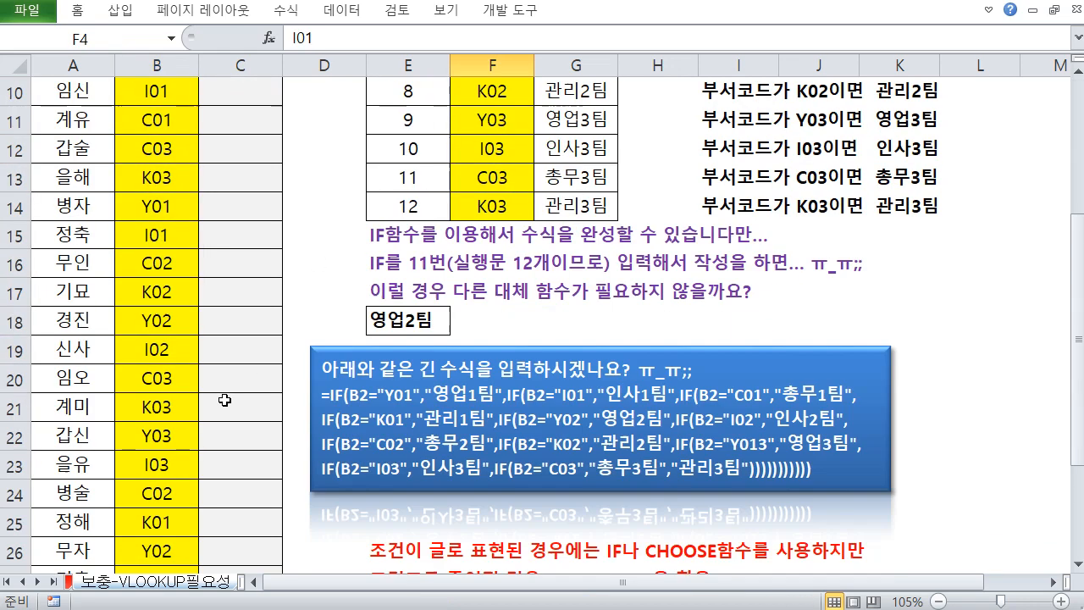
pyautogui.scroll(-4, 225, 400)
pyautogui.moveTo(144, 354); pyautogui.dragTo(479, 366)
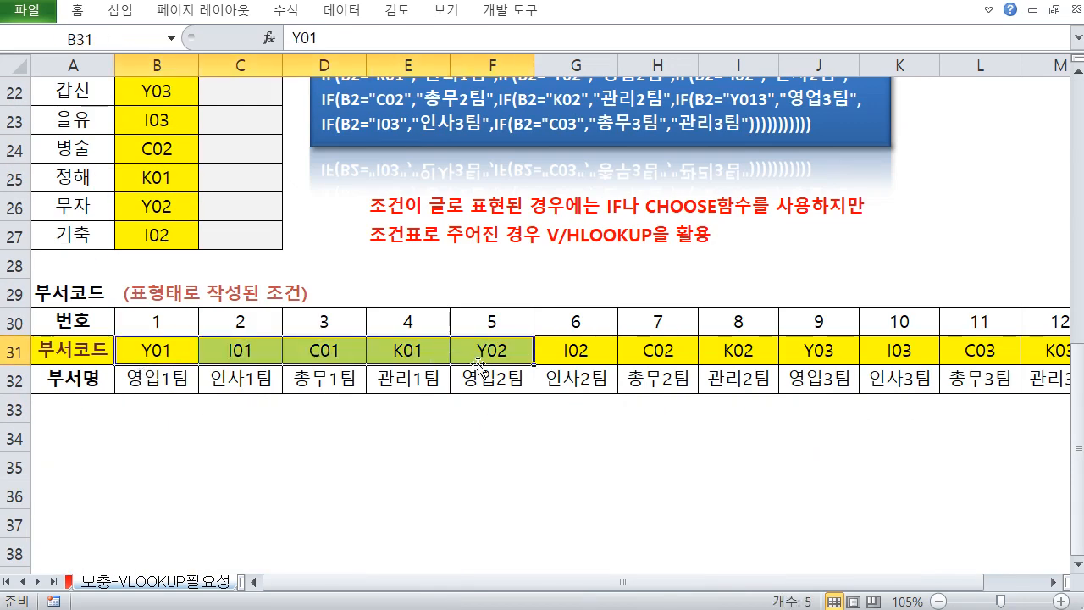
pyautogui.scroll(7, 479, 366)
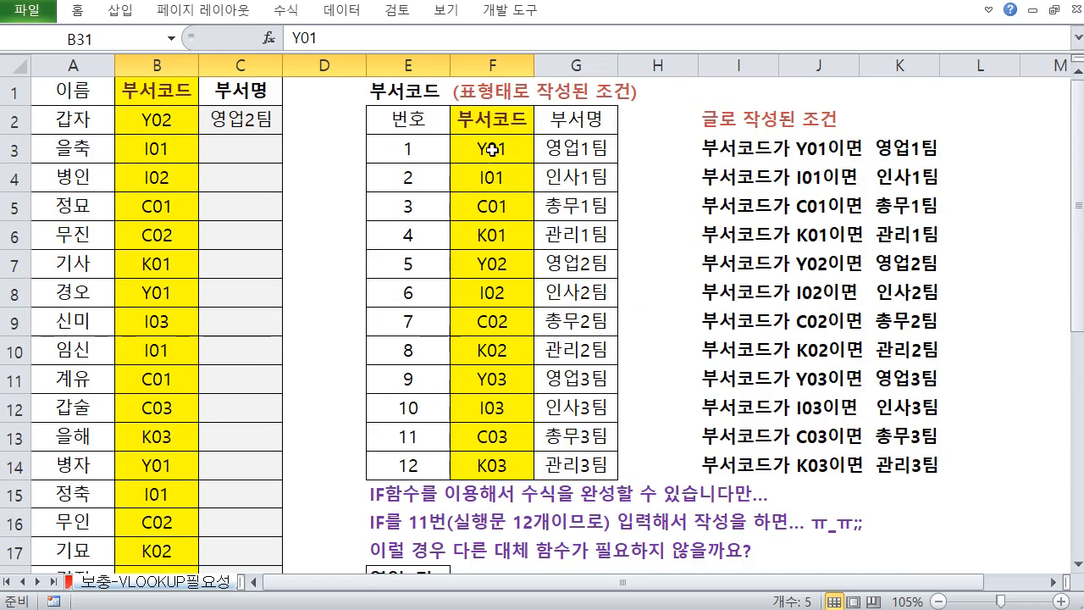
pyautogui.moveTo(491, 149); pyautogui.dragTo(492, 454)
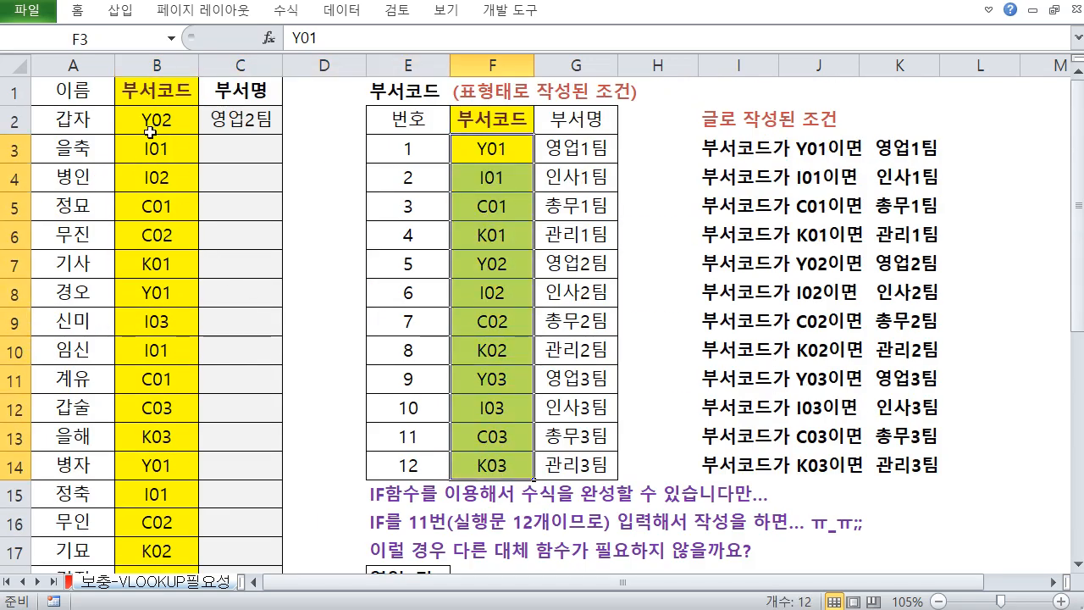
# Select matching code cells in column B and the code table's F column to trace a lookup
pyautogui.moveTo(150, 132); pyautogui.dragTo(160, 494)
pyautogui.click(153, 274)
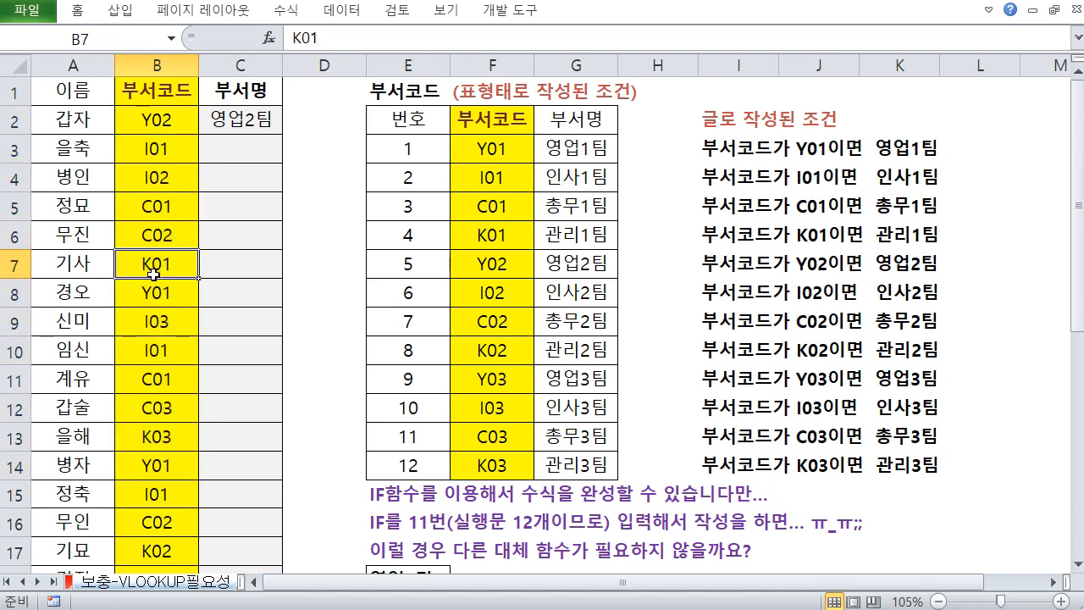
pyautogui.click(476, 134)
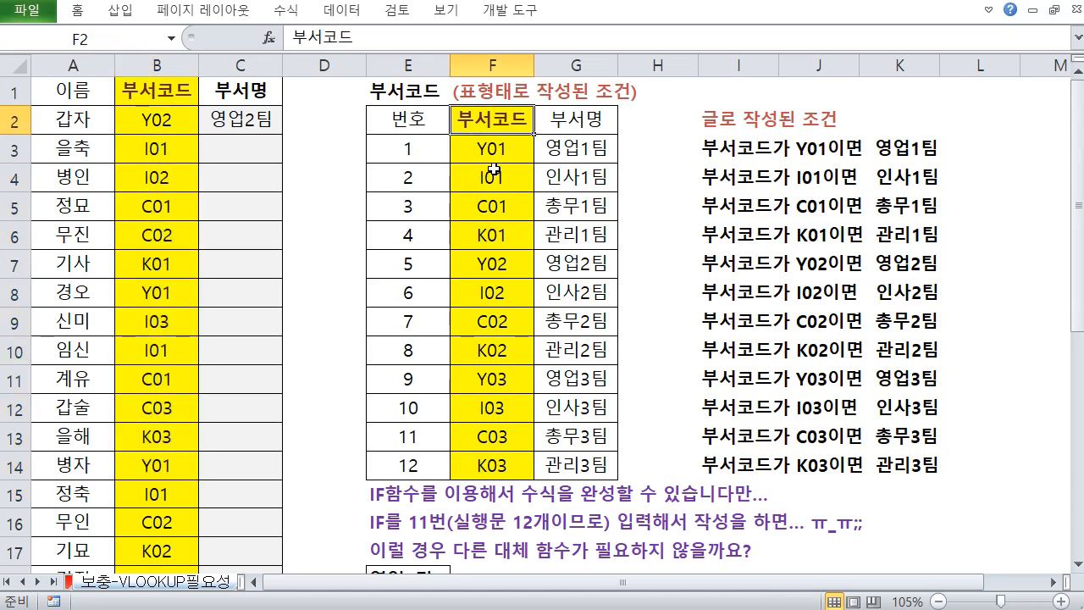
pyautogui.moveTo(482, 157); pyautogui.dragTo(587, 465)
pyautogui.click(529, 322)
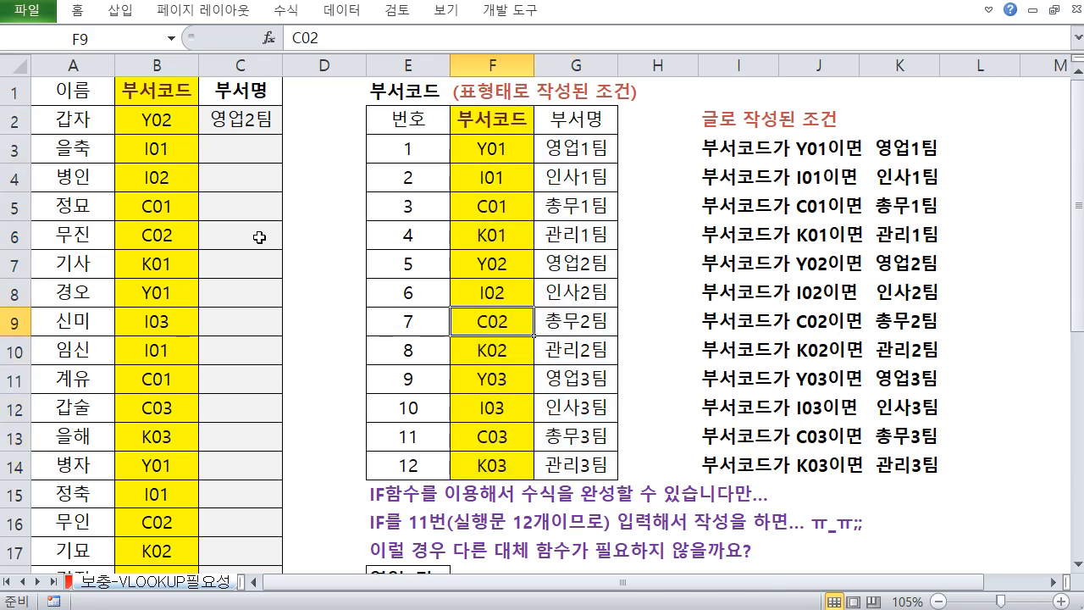
pyautogui.click(176, 235)
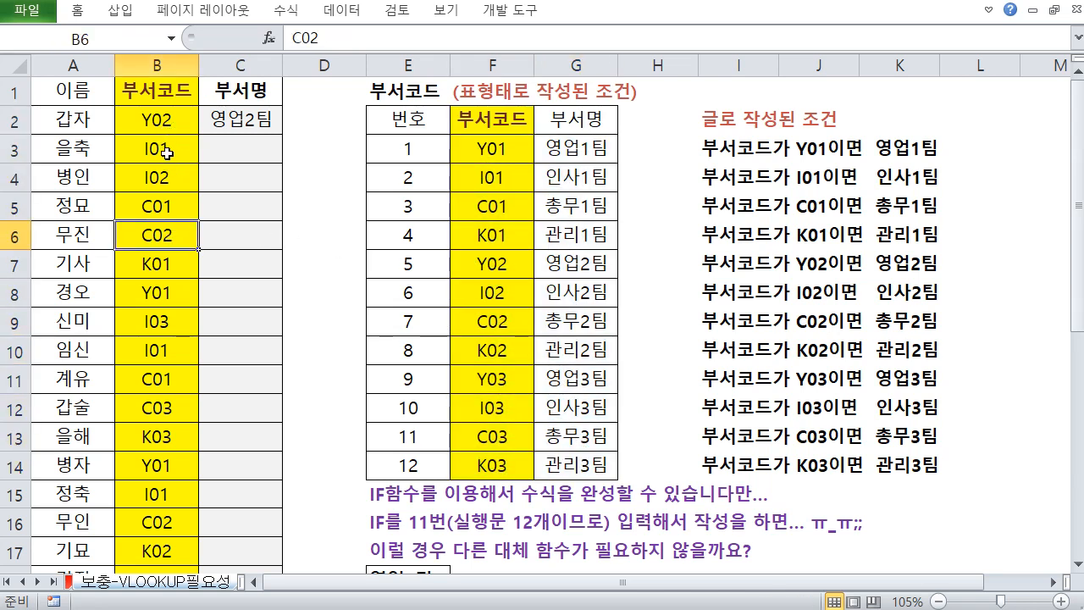
# Alternate between employee code B2 and the code-table cells F3 and F5 to show how a code is matched
pyautogui.click(489, 211)
pyautogui.moveTo(491, 149); pyautogui.dragTo(492, 460)
pyautogui.click(508, 348)
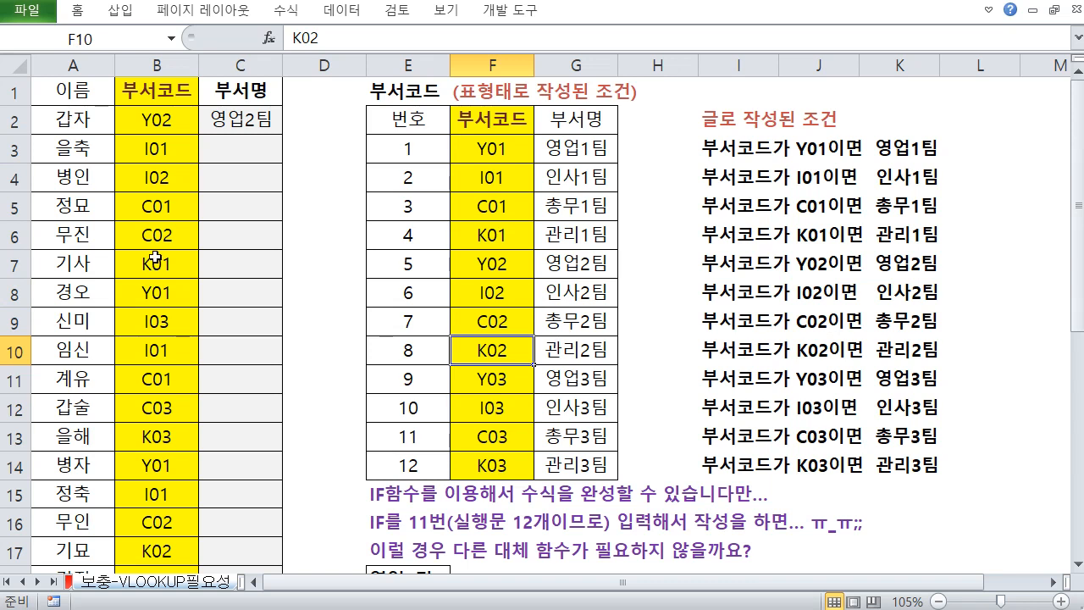
pyautogui.click(162, 124)
pyautogui.click(496, 145)
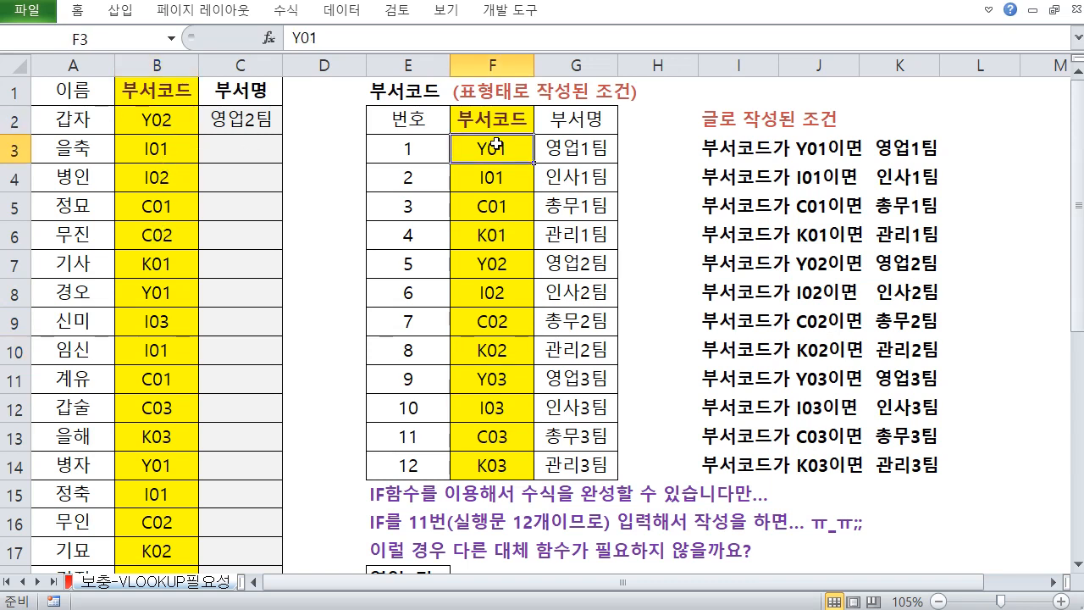
pyautogui.click(174, 121)
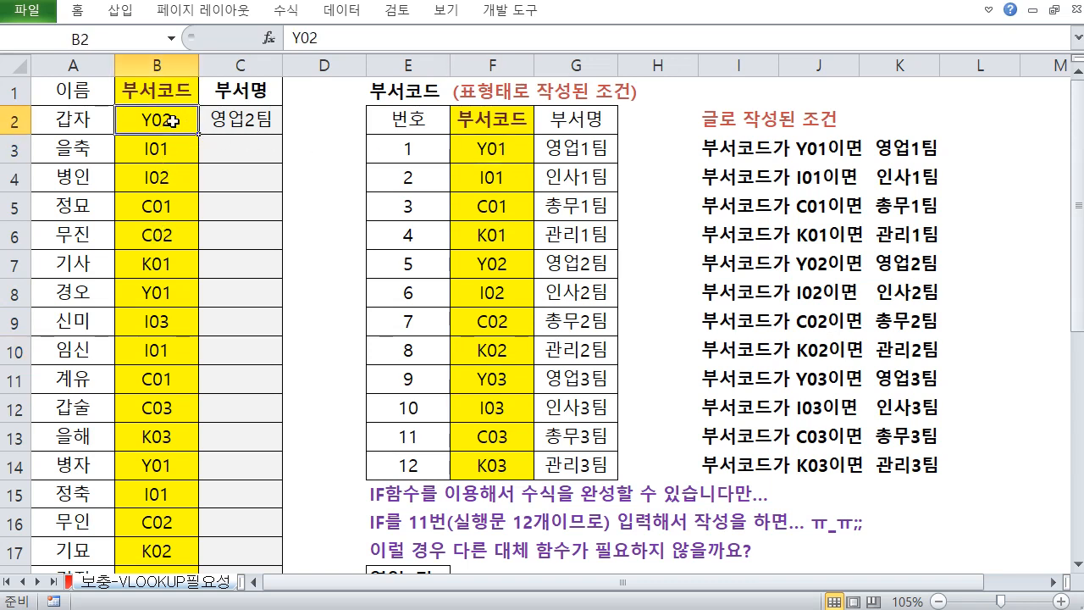
pyautogui.click(487, 148)
pyautogui.click(185, 125)
pyautogui.click(491, 152)
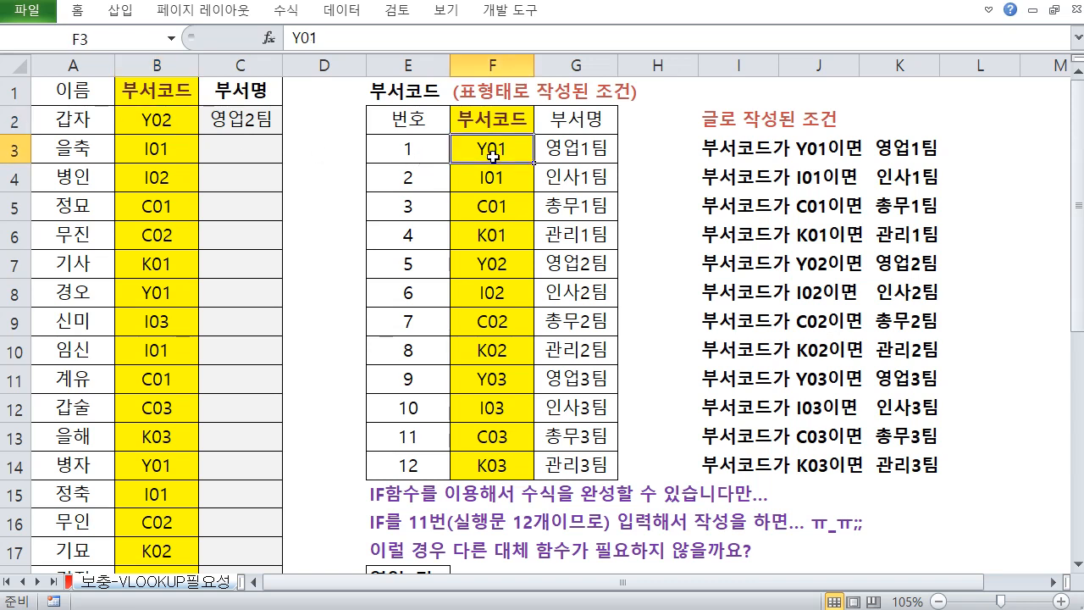
pyautogui.click(487, 210)
pyautogui.click(487, 146)
pyautogui.click(153, 115)
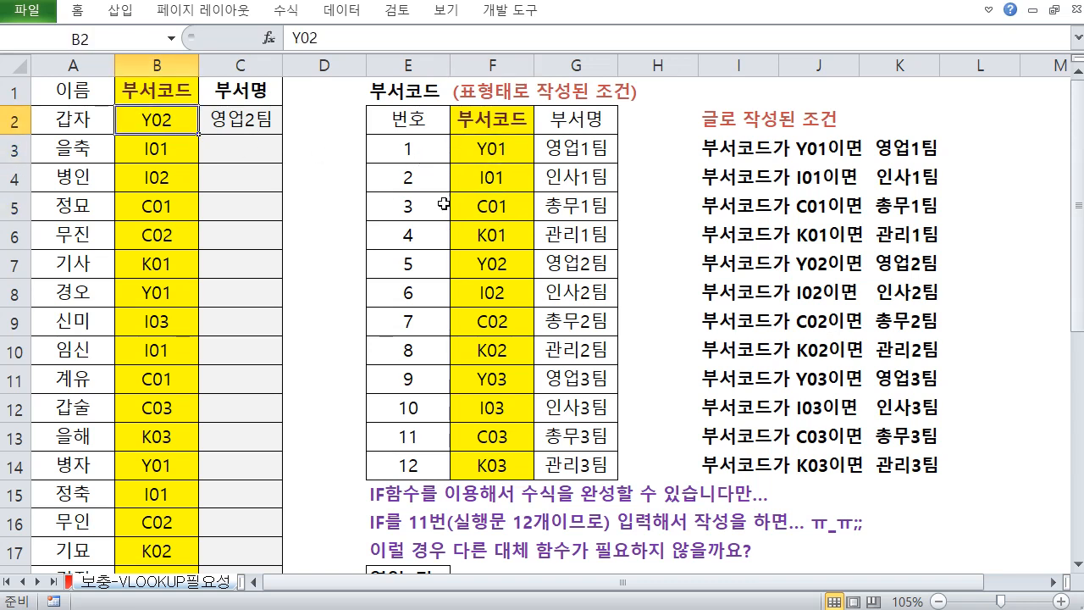
pyautogui.click(480, 196)
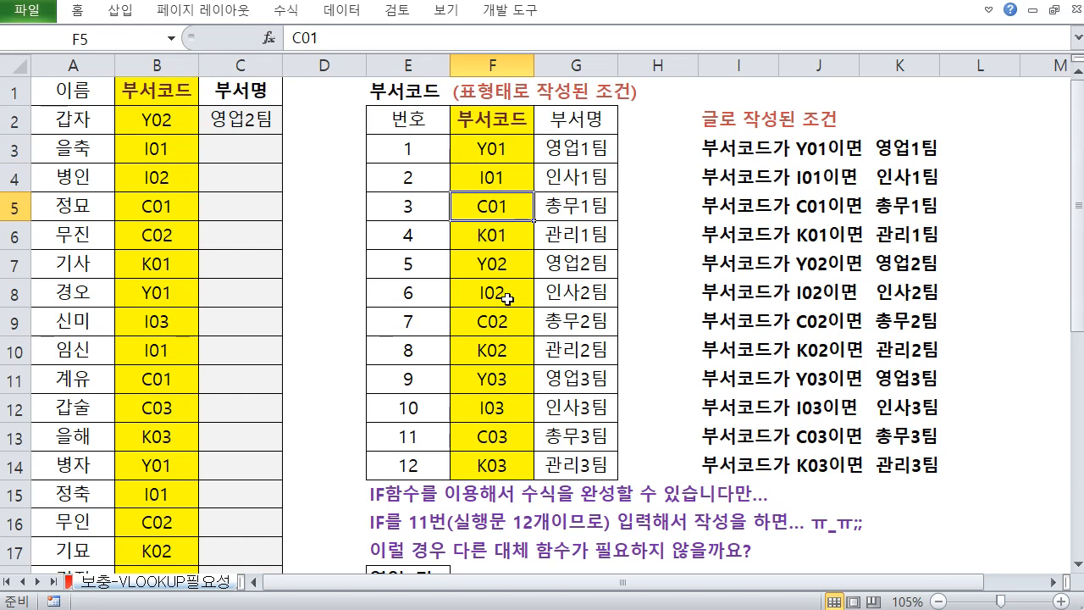
# Switch to the V-HLOOKUP sheet
pyautogui.scroll(-1, 507, 299)
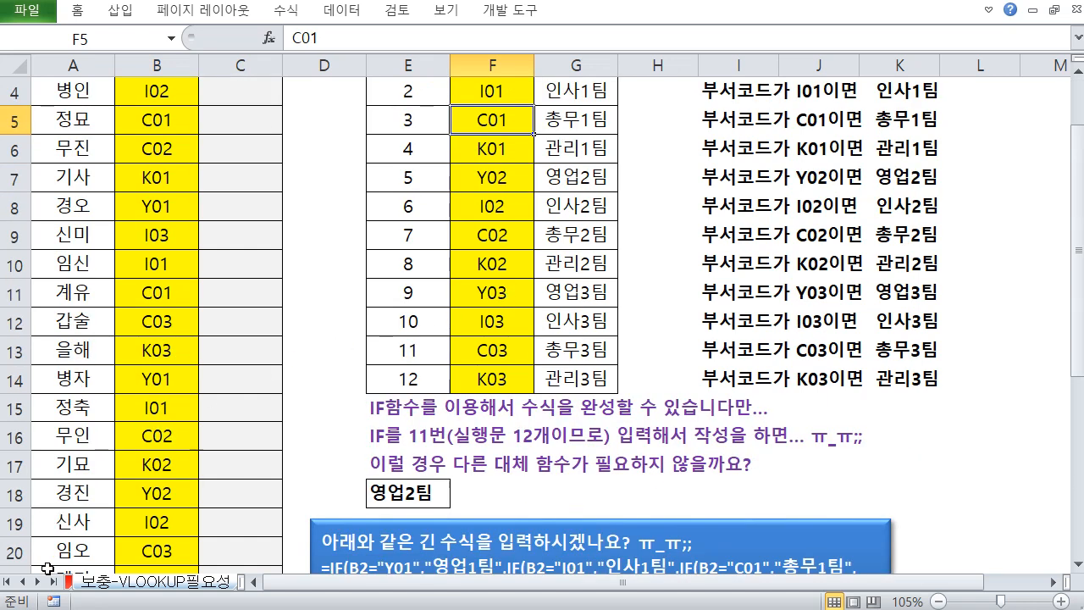
pyautogui.click(36, 582)
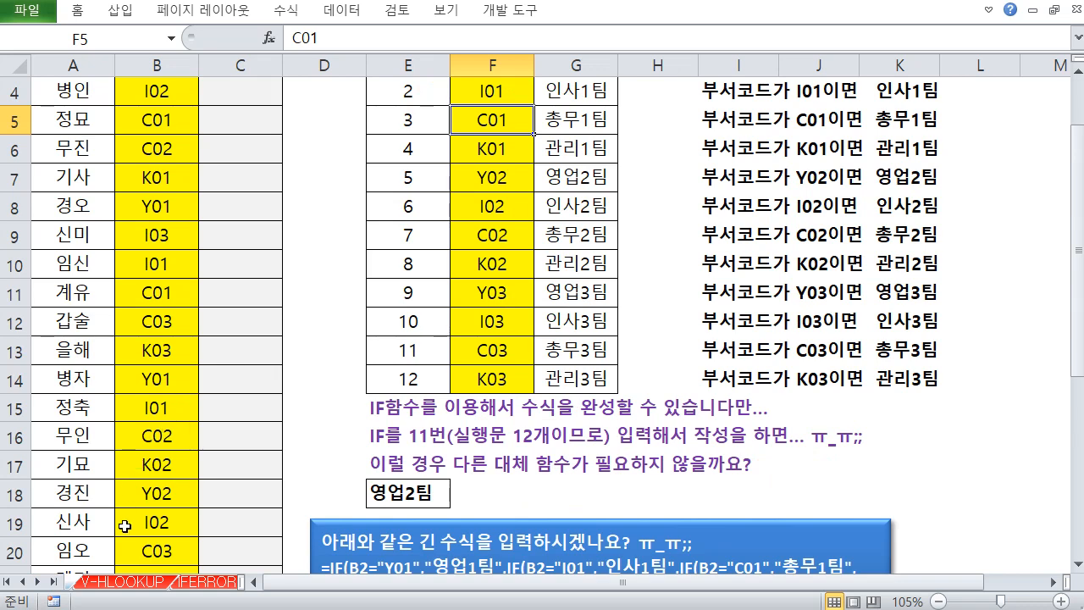
pyautogui.click(131, 582)
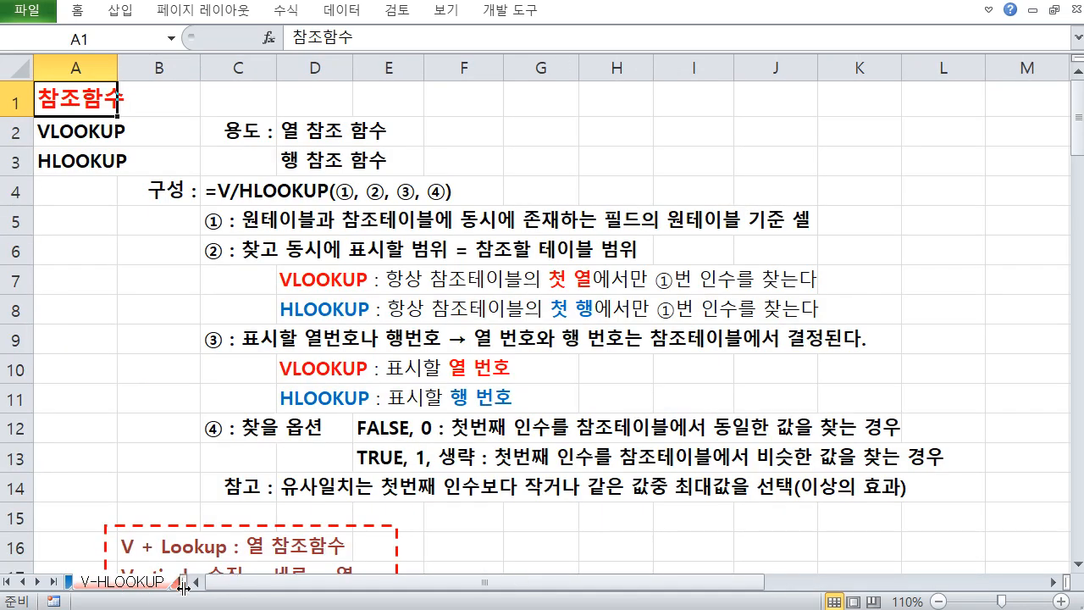
# Rename the sheet title in A1 as [선택 참조 함수]
pyautogui.click(170, 313)
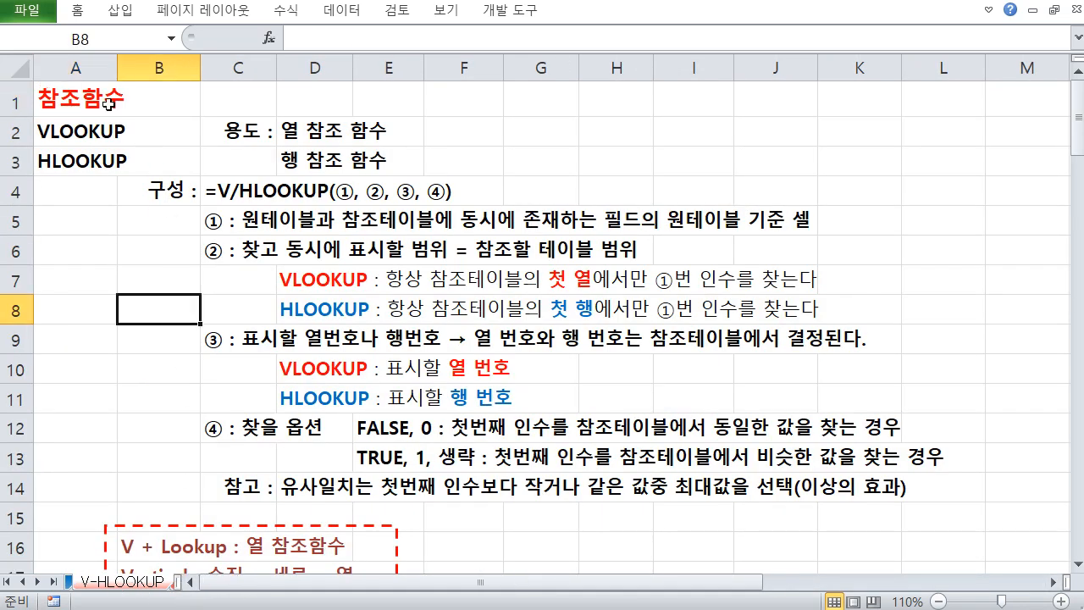
pyautogui.click(89, 127)
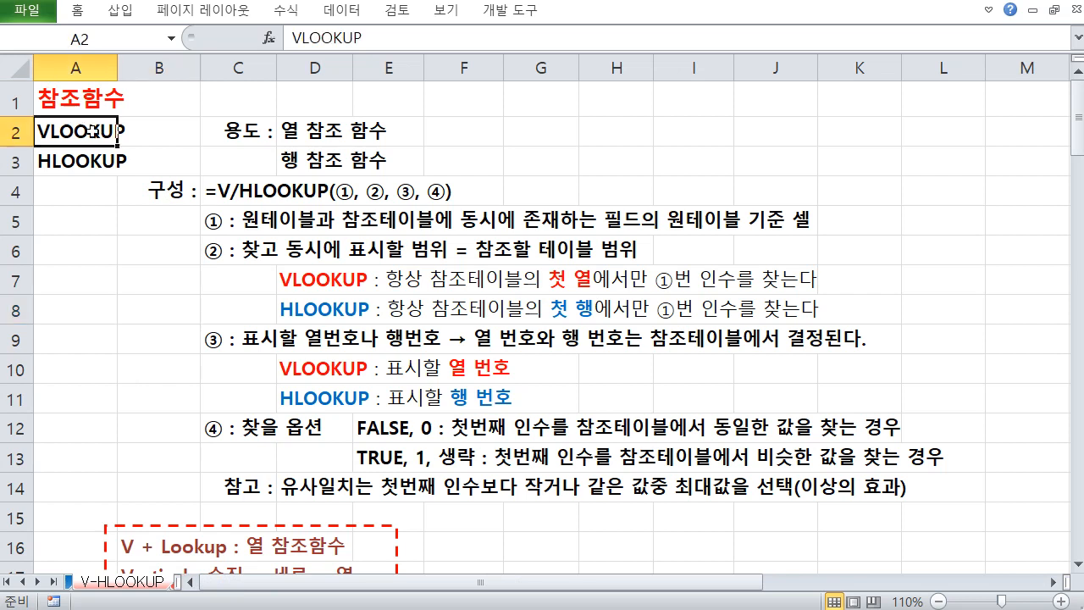
pyautogui.click(49, 111)
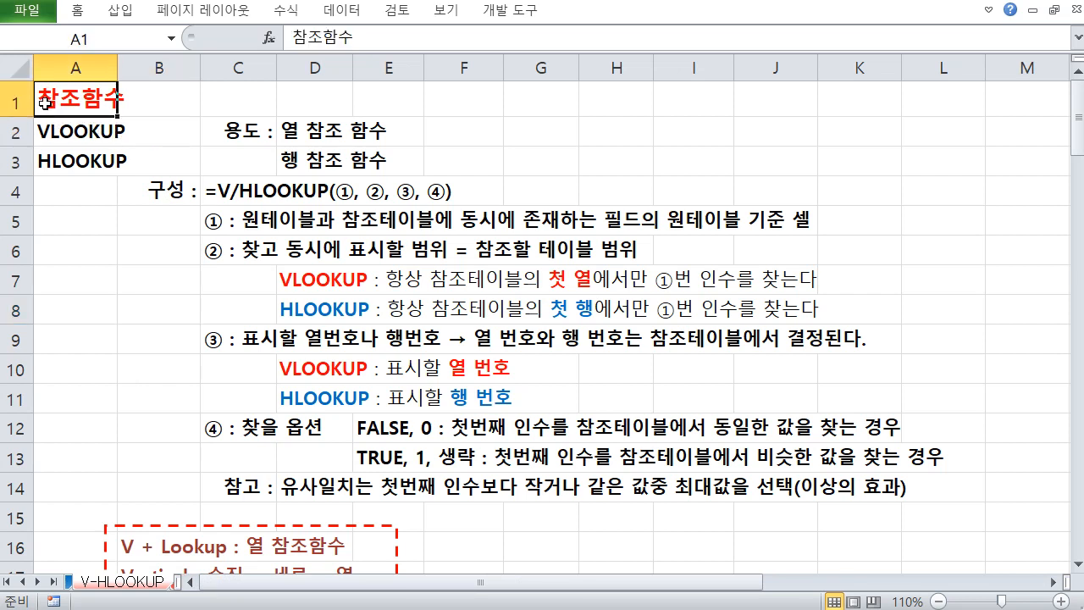
pyautogui.doubleClick(44, 102)
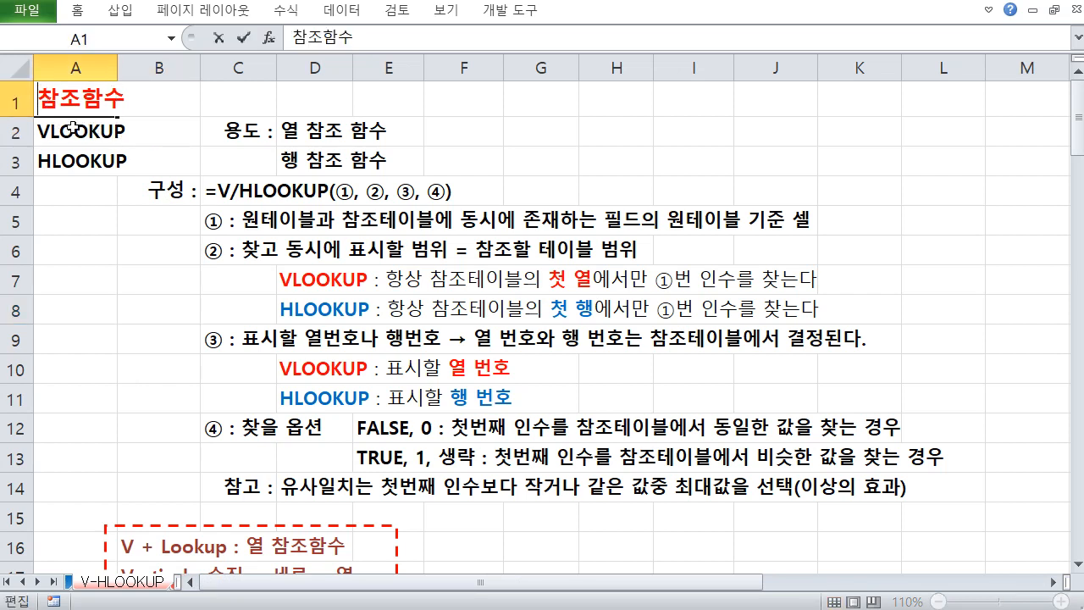
pyautogui.write('선택 참조')
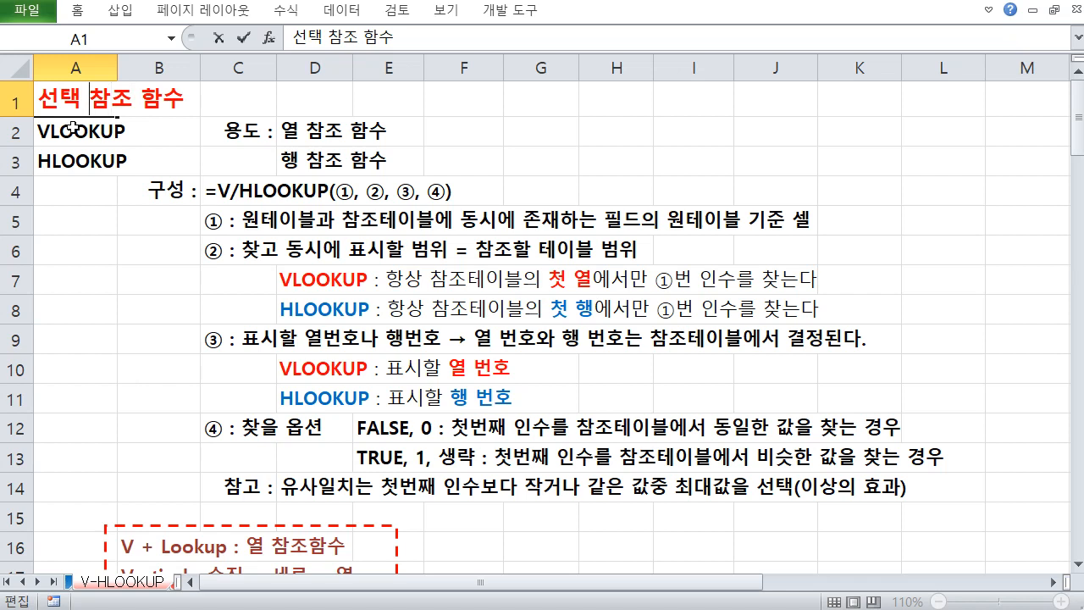
pyautogui.write(' [')
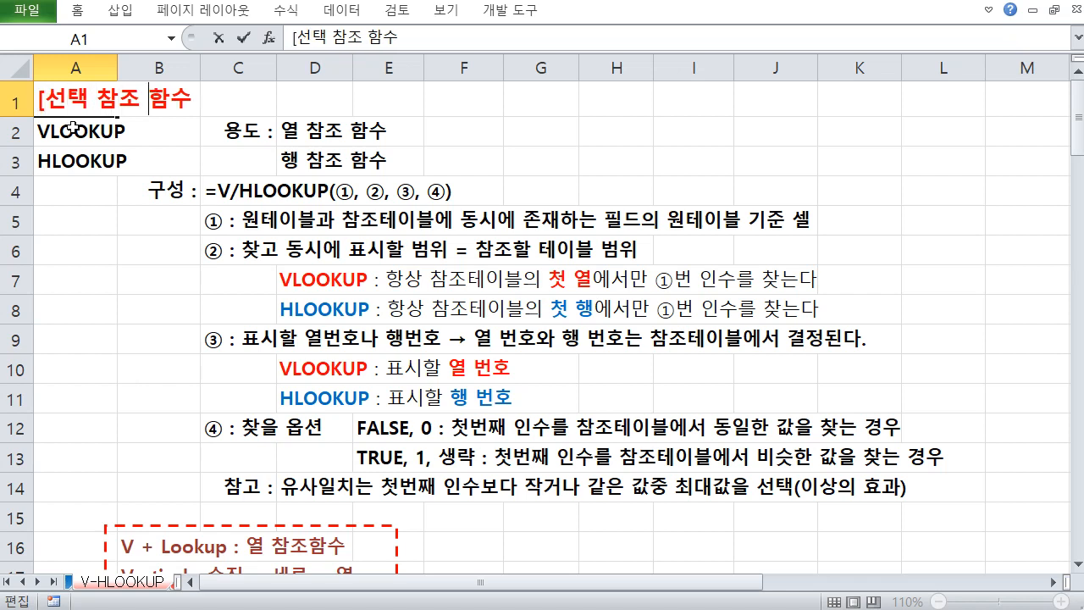
pyautogui.press('End')
pyautogui.write(']')
pyautogui.press('Return')
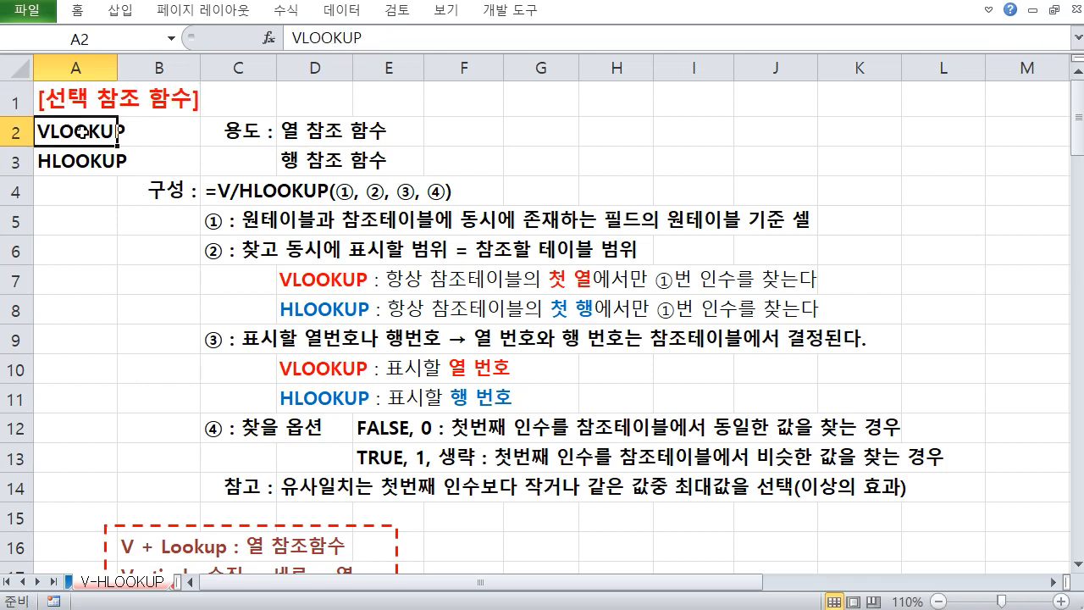
# Review the VLOOKUP and HLOOKUP labels and the Vertical/Horizontal mnemonic notes below them
pyautogui.click(80, 159)
pyautogui.click(80, 203)
pyautogui.click(85, 136)
pyautogui.click(51, 156)
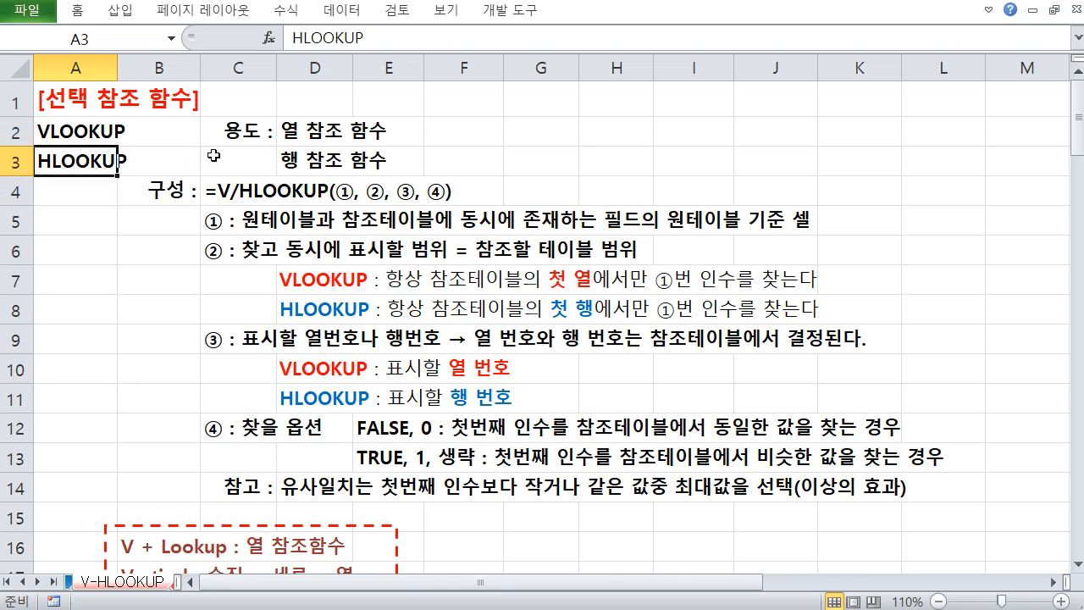
pyautogui.scroll(-3, 325, 166)
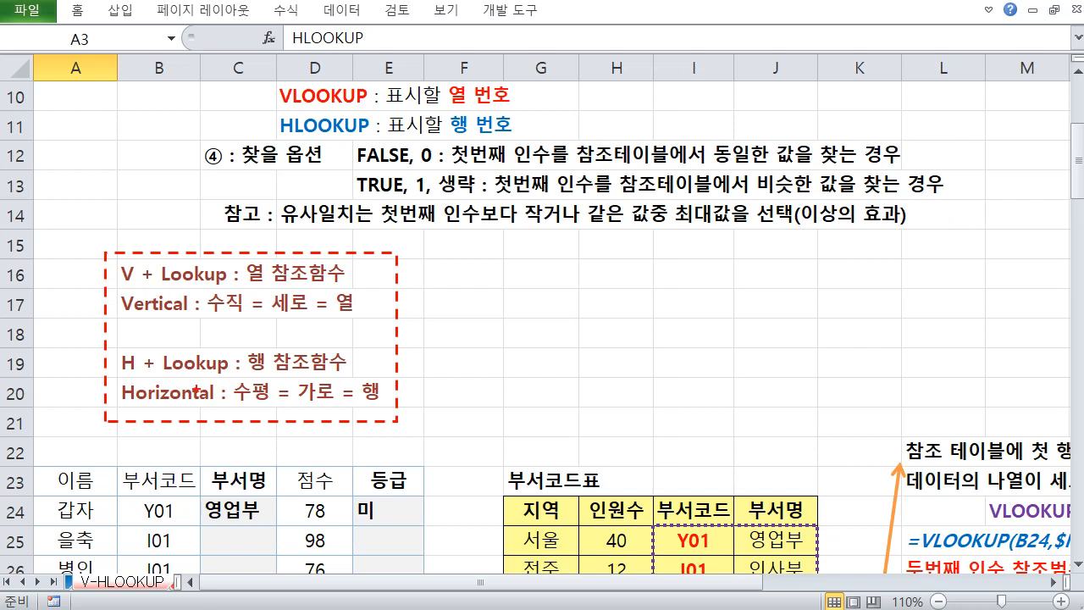
pyautogui.moveTo(121, 381); pyautogui.dragTo(384, 409)
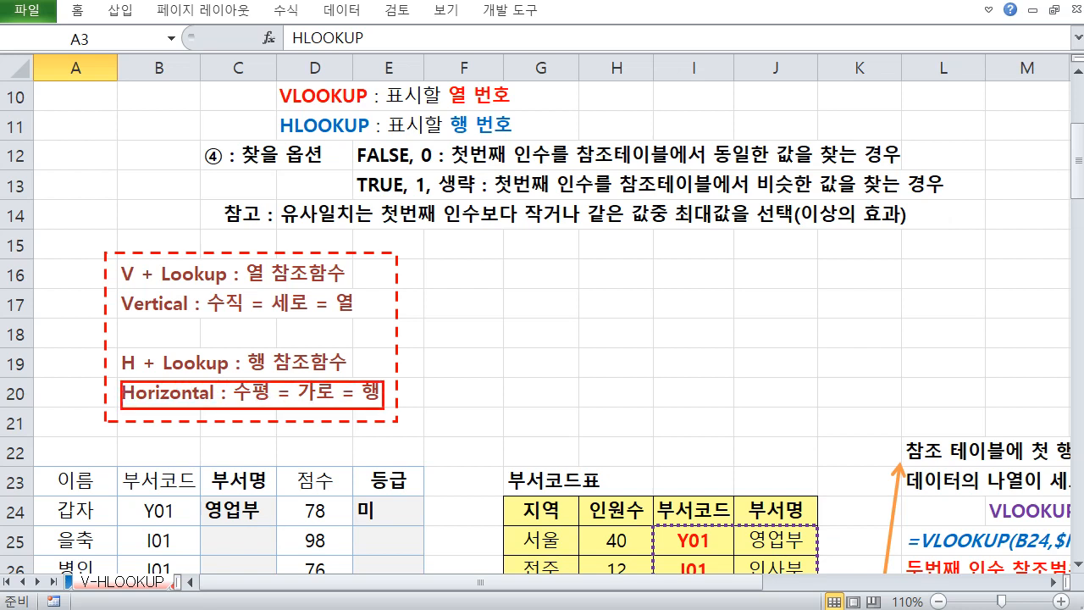
pyautogui.moveTo(119, 289); pyautogui.dragTo(357, 312)
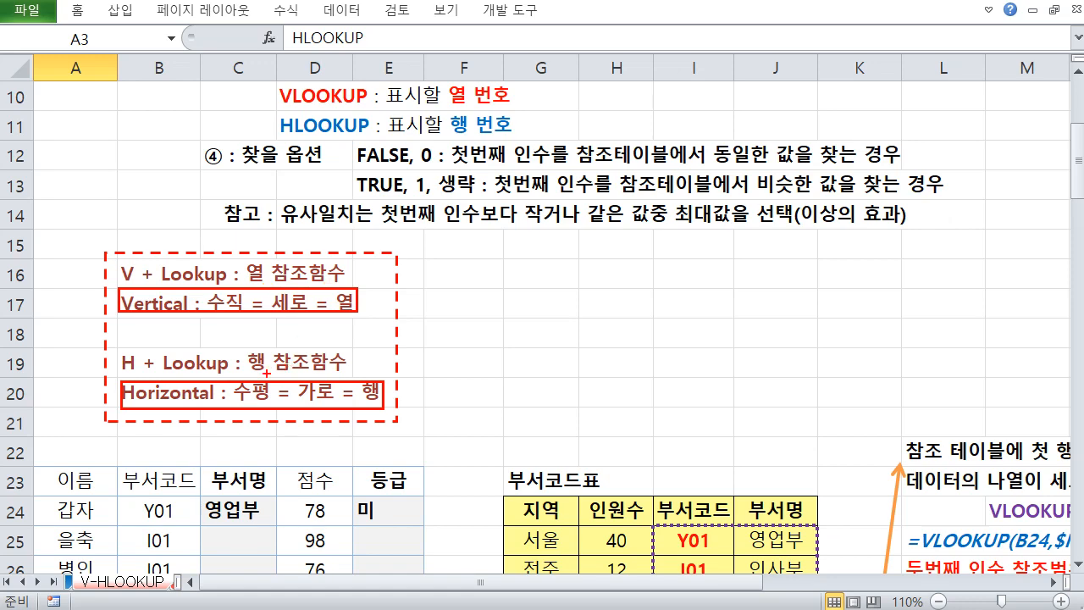
pyautogui.press('Escape')
pyautogui.click(265, 273)
pyautogui.scroll(3, 268, 242)
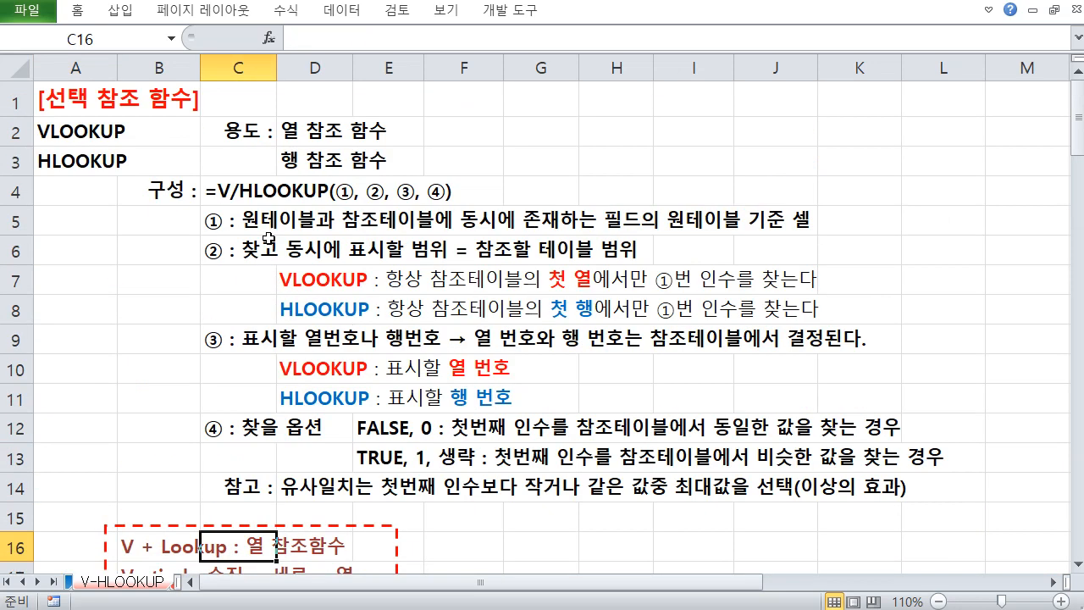
# Read through the usage, syntax and argument notes for V/HLOOKUP in rows 2 to 14
pyautogui.click(441, 15)
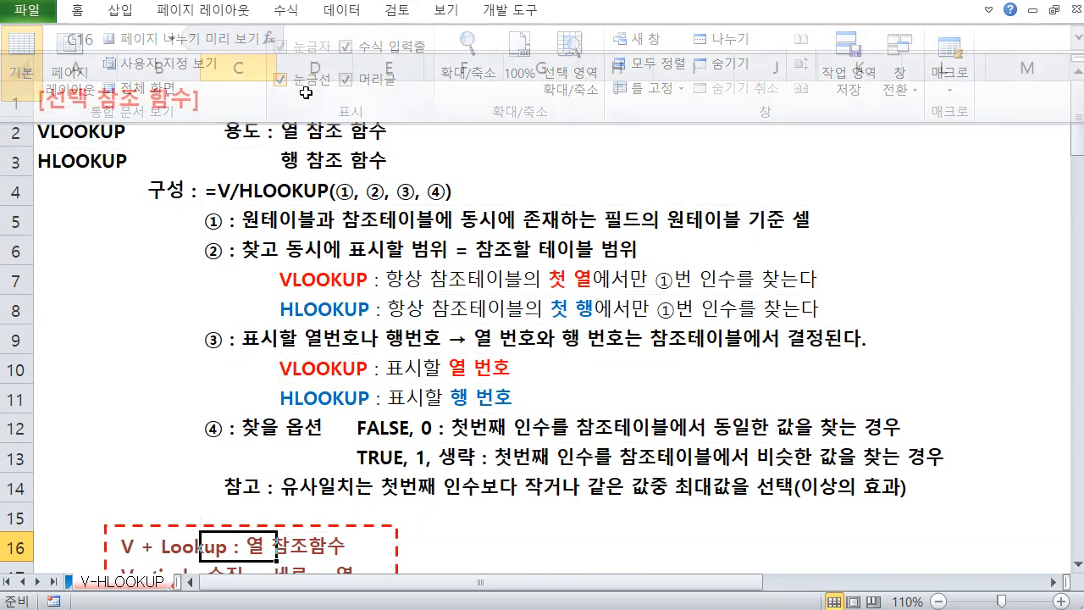
pyautogui.click(218, 222)
pyautogui.click(221, 144)
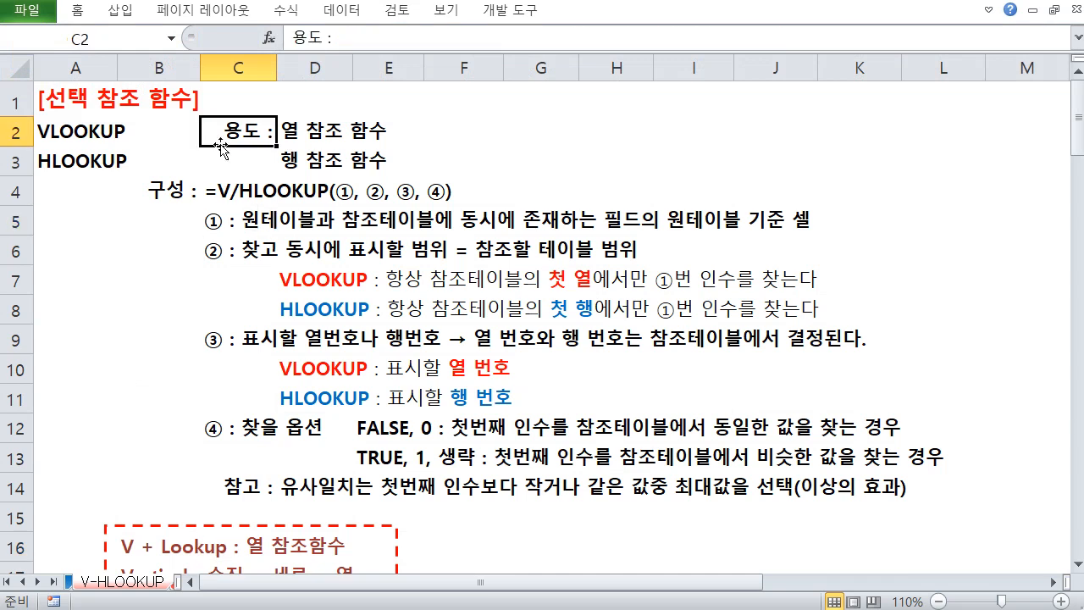
pyautogui.click(150, 195)
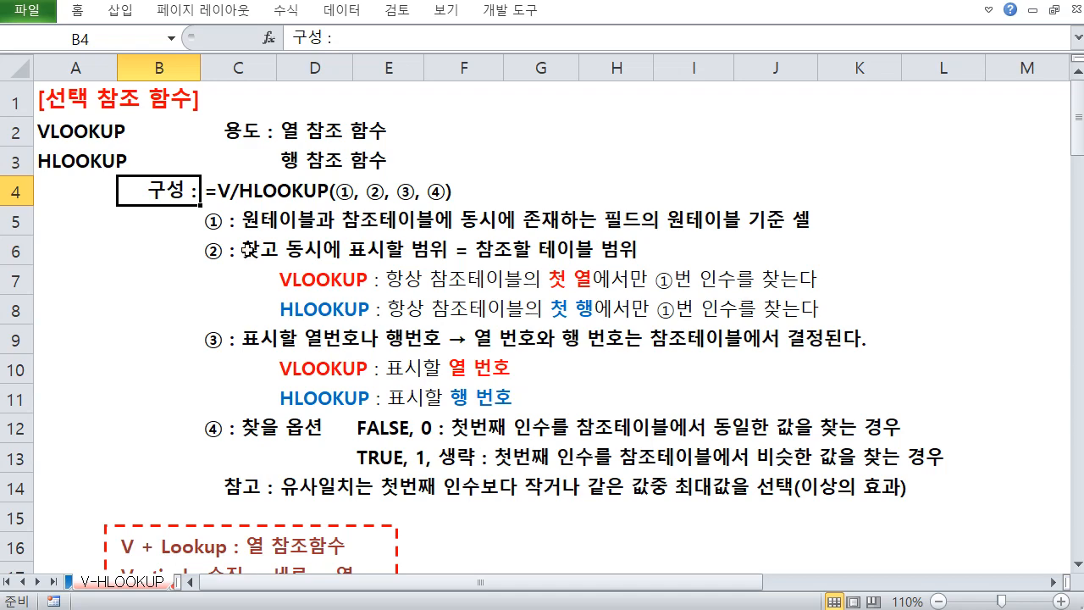
pyautogui.moveTo(225, 226); pyautogui.dragTo(443, 481)
pyautogui.click(539, 366)
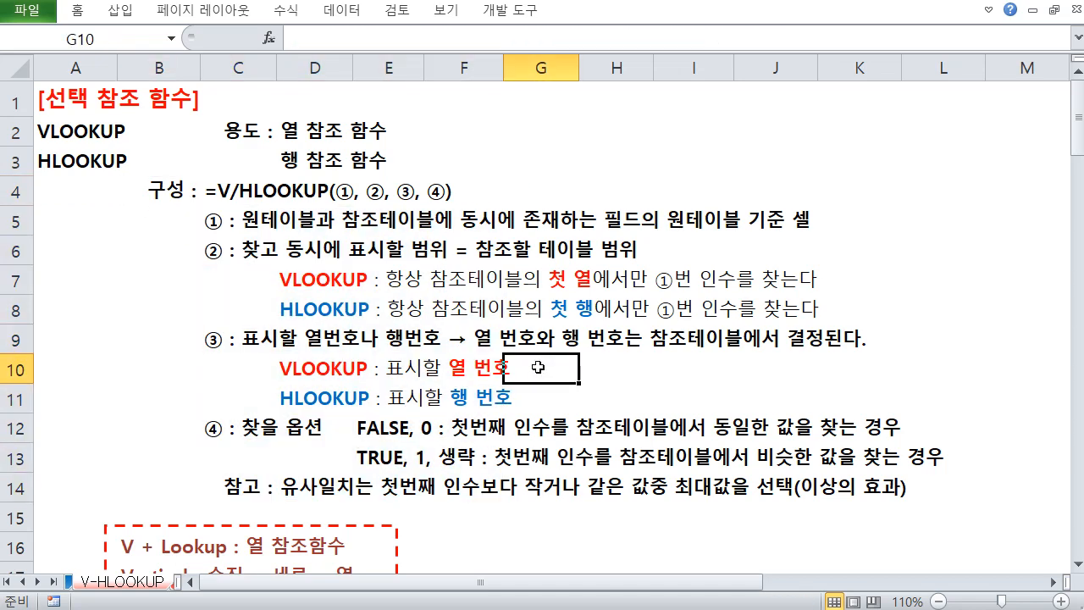
# Clear the department name entry in C24 of the employee table
pyautogui.scroll(-3, 520, 349)
pyautogui.scroll(-4, 520, 350)
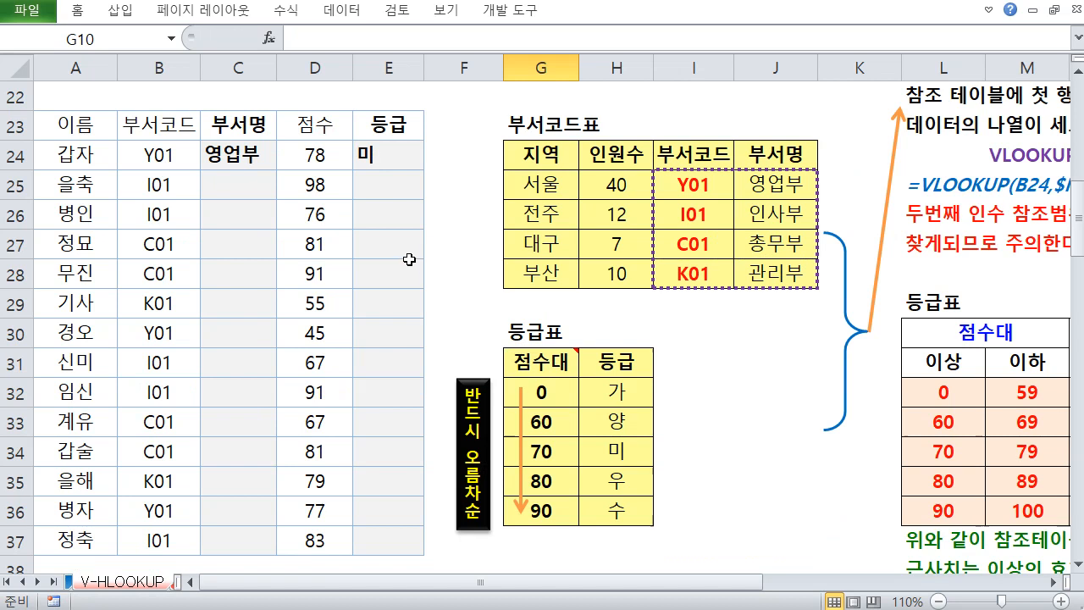
pyautogui.click(246, 196)
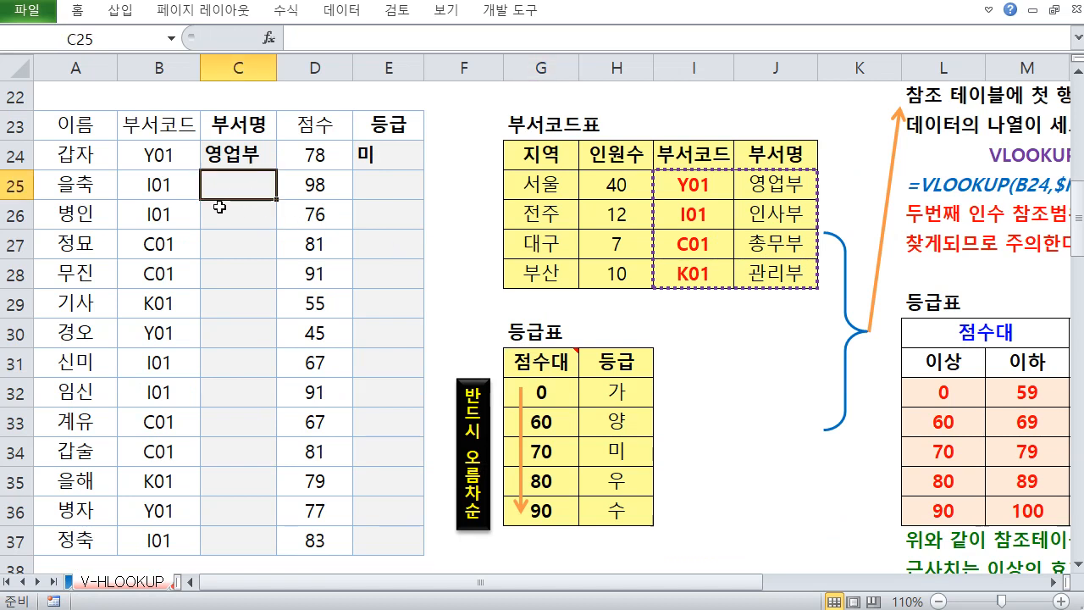
pyautogui.click(238, 153)
pyautogui.press('Delete')
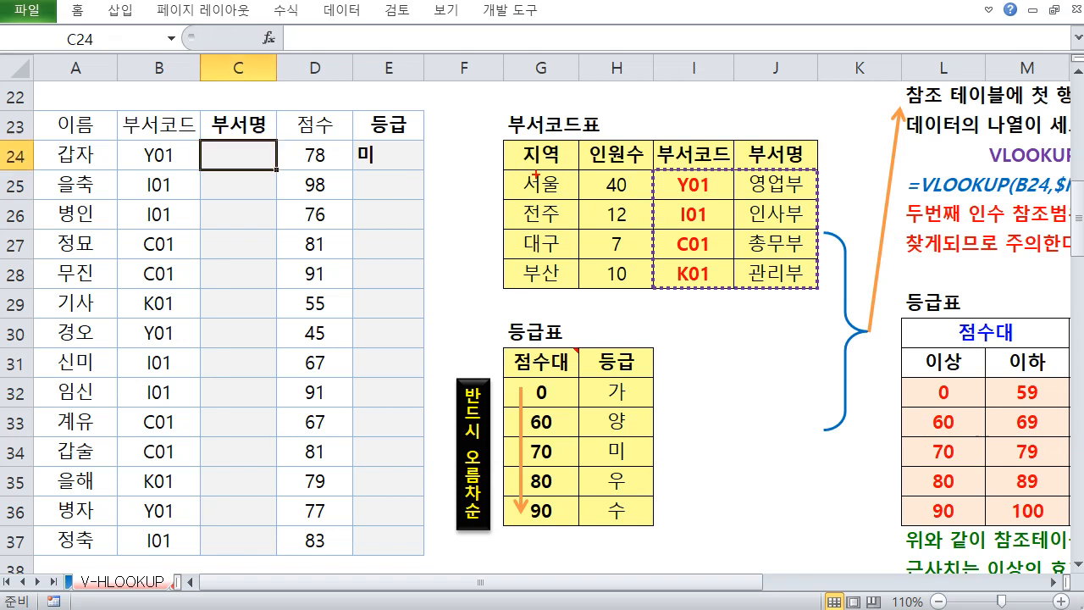
# Examine the 부서코드표 table as the source for the department names in column C
pyautogui.moveTo(512, 133)
pyautogui.mouseDown()
pyautogui.moveTo(810, 254)
pyautogui.moveTo(811, 288)
pyautogui.mouseUp()
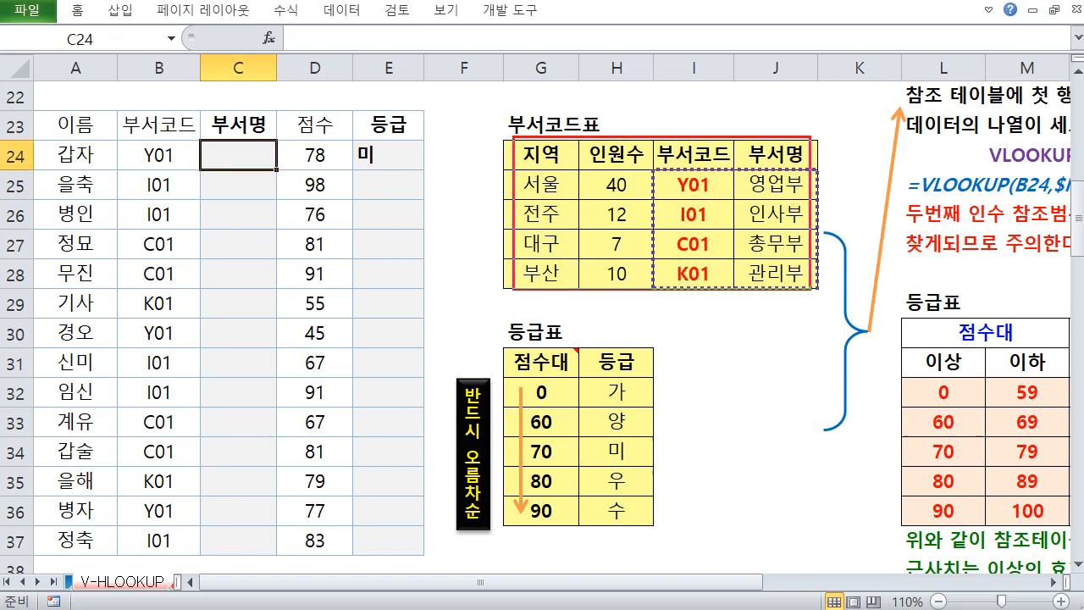
pyautogui.moveTo(487, 173)
pyautogui.mouseDown()
pyautogui.moveTo(449, 134)
pyautogui.moveTo(220, 121)
pyautogui.mouseUp()
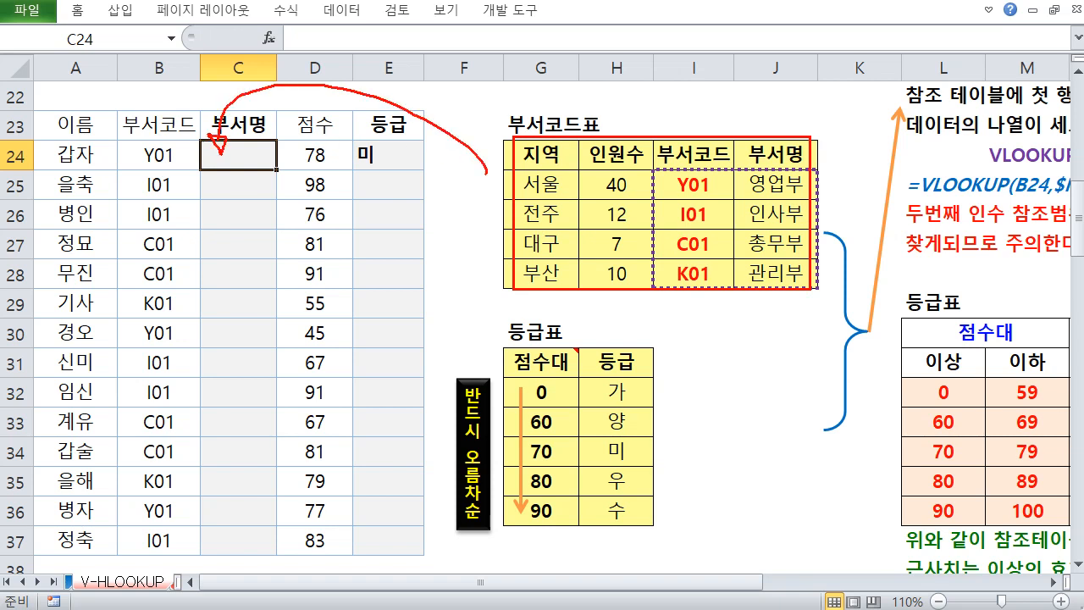
pyautogui.moveTo(511, 145)
pyautogui.mouseDown()
pyautogui.moveTo(789, 156)
pyautogui.moveTo(792, 173)
pyautogui.mouseUp()
pyautogui.press('Escape')
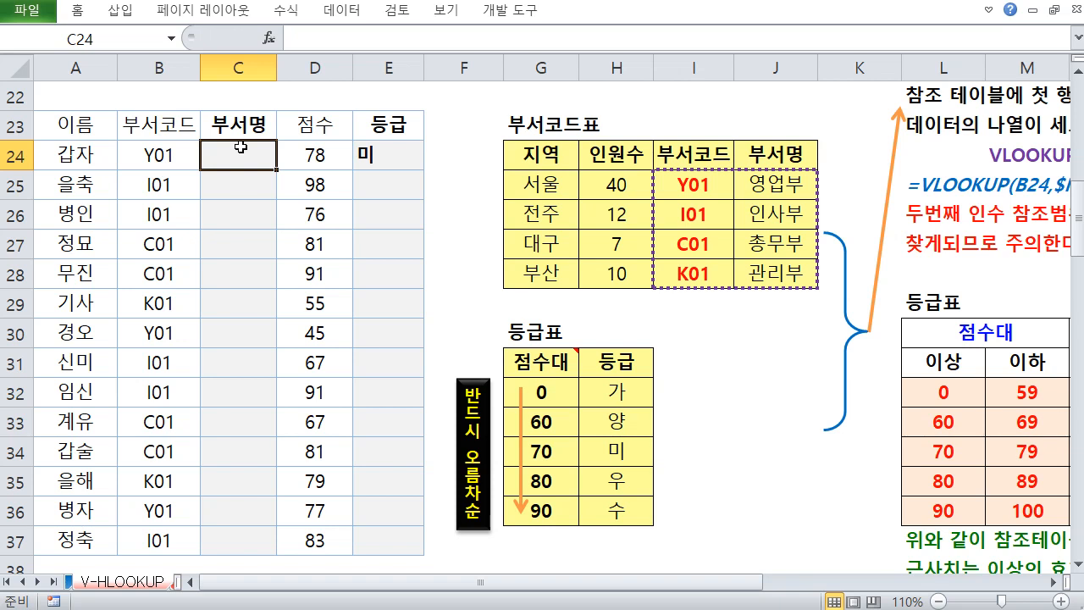
# Start a VLOOKUP formula in C24 and use B24, the employee's department code, as the lookup value
pyautogui.write('=')
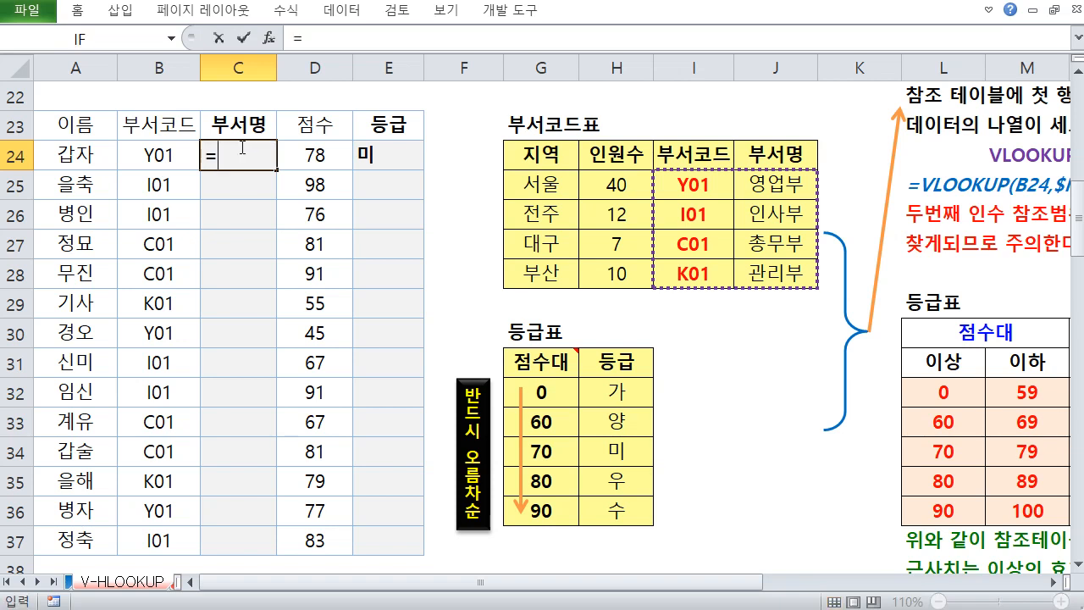
pyautogui.write('미')
pyautogui.press('BackSpace')
pyautogui.write('VL')
pyautogui.press('Tab')
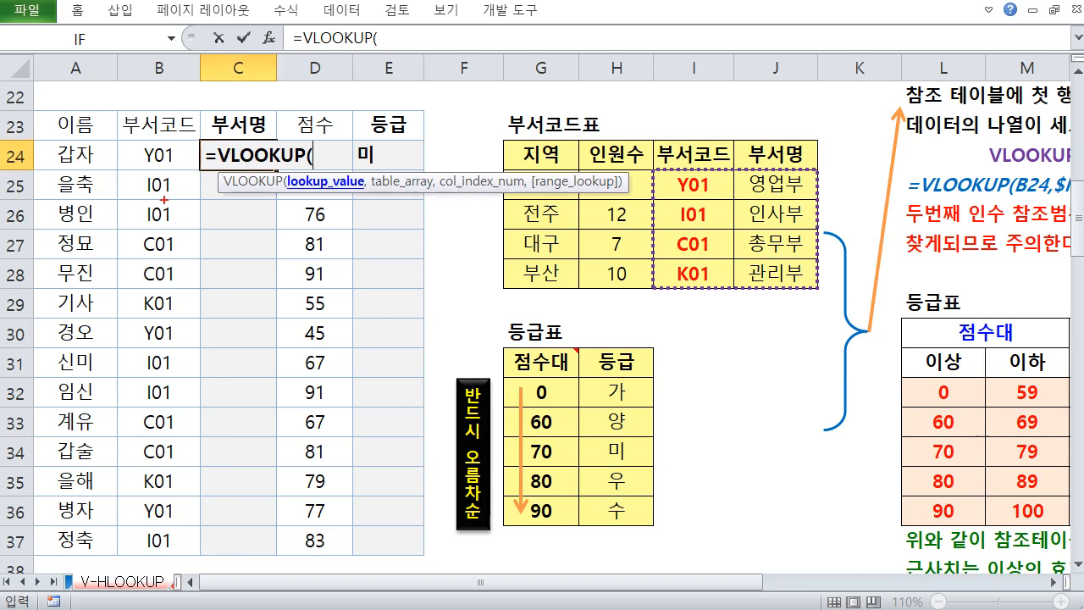
pyautogui.moveTo(136, 134); pyautogui.dragTo(175, 546)
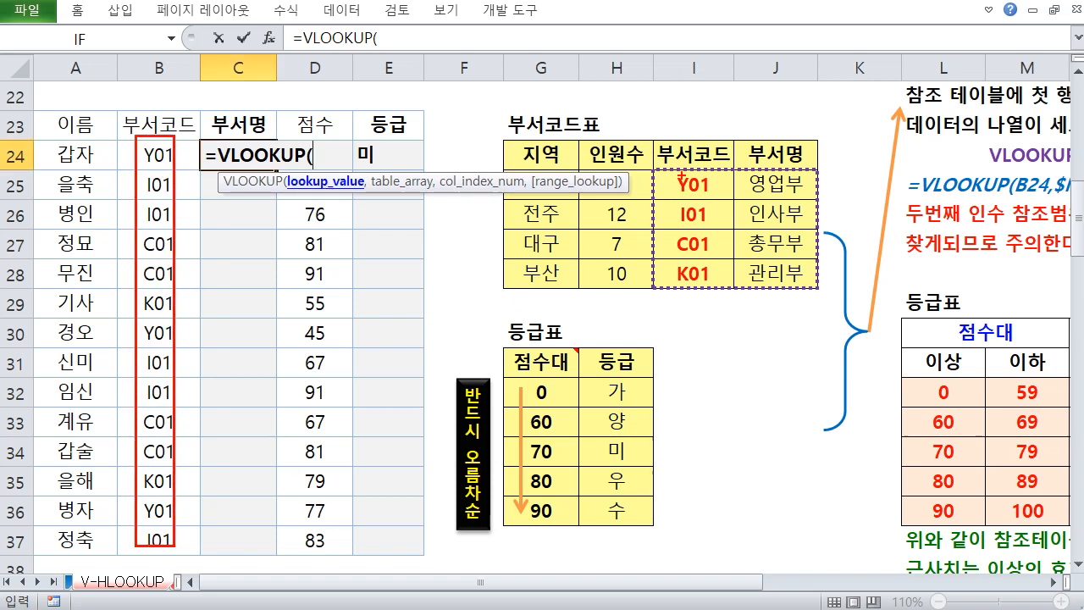
pyautogui.moveTo(681, 174); pyautogui.dragTo(713, 287)
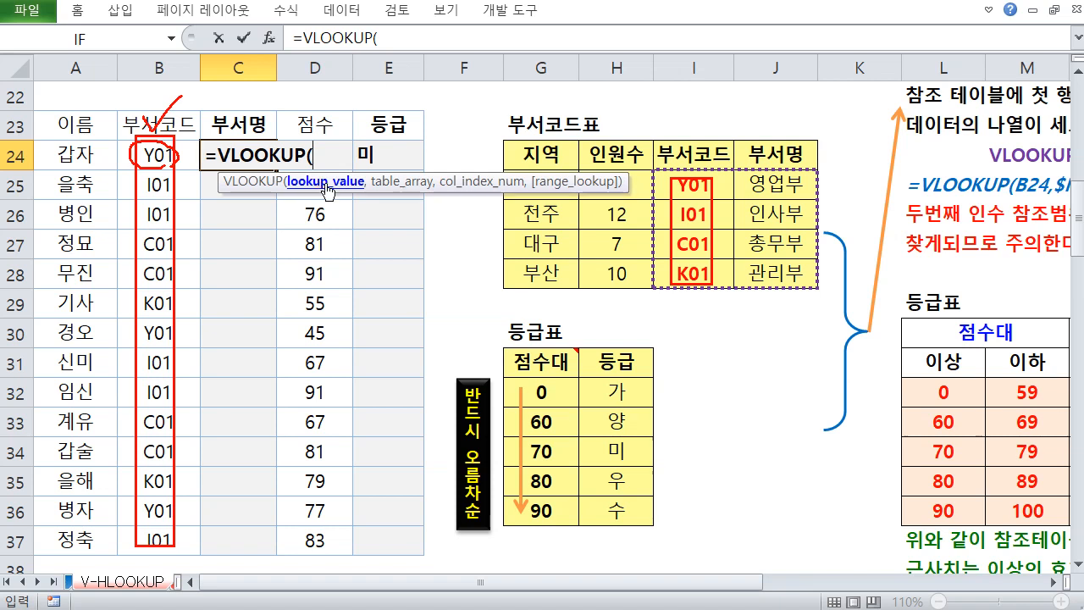
pyautogui.press('Escape')
pyautogui.click(159, 155)
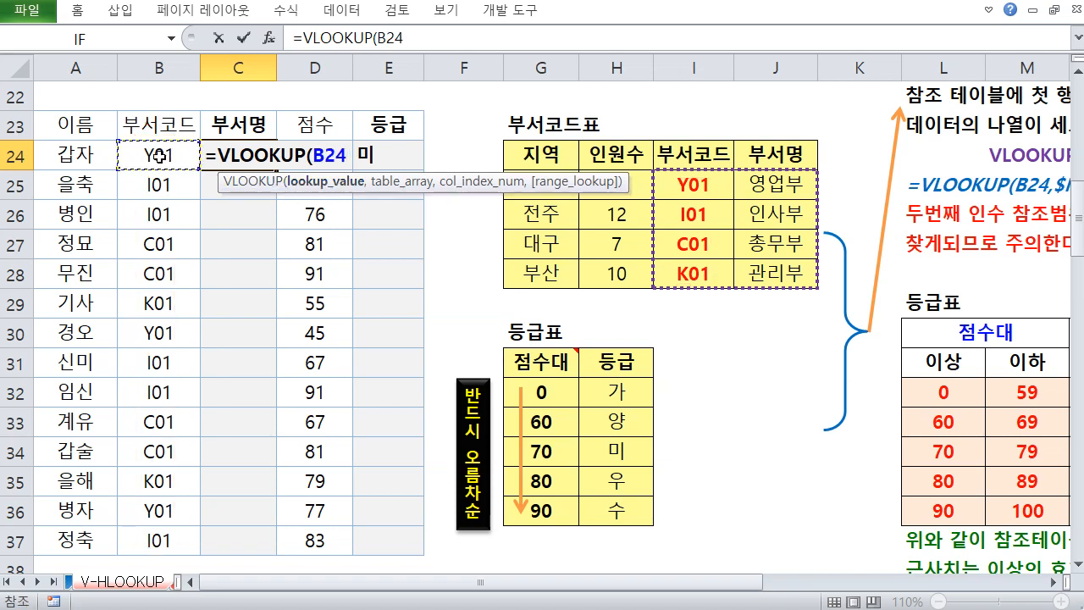
pyautogui.write(',')
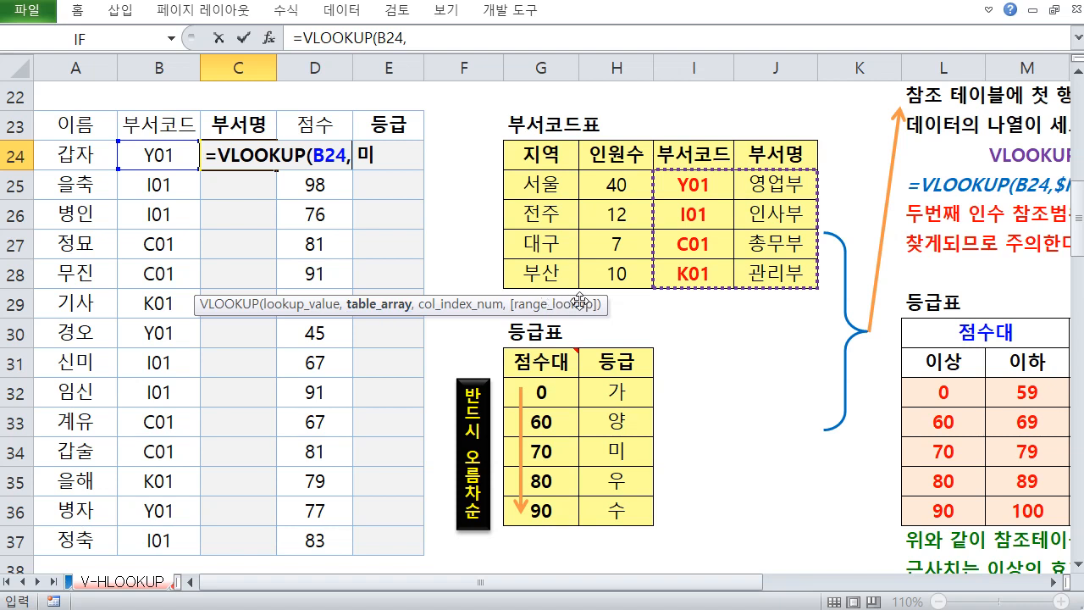
# Select G25:J28 of the 부서코드표 as the table array
pyautogui.moveTo(552, 186); pyautogui.dragTo(768, 273)
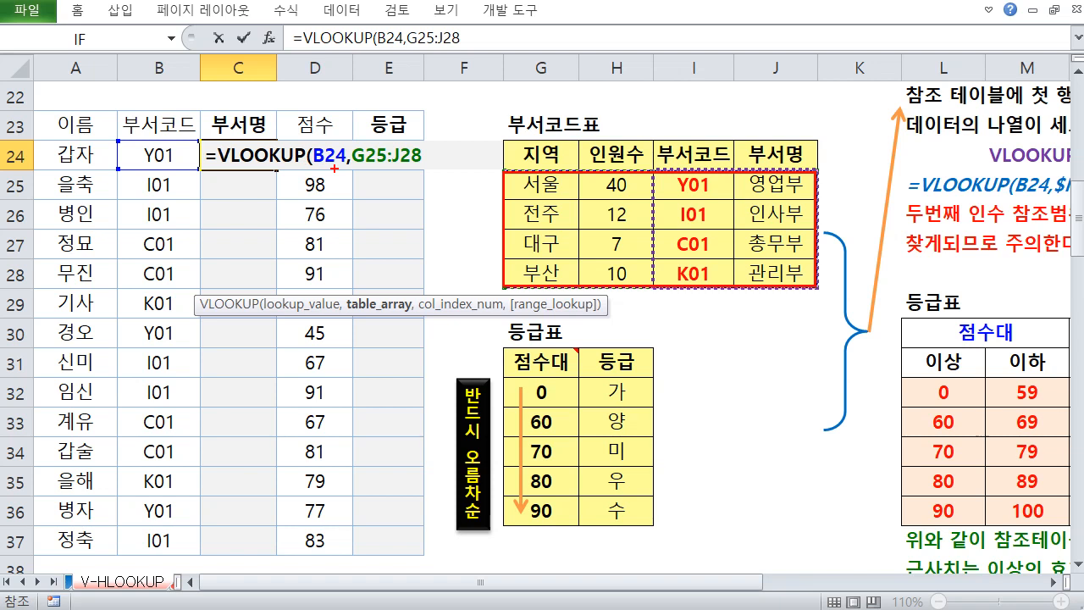
pyautogui.moveTo(343, 168)
pyautogui.mouseDown()
pyautogui.moveTo(310, 162)
pyautogui.moveTo(345, 161)
pyautogui.mouseUp()
pyautogui.moveTo(349, 124)
pyautogui.mouseDown()
pyautogui.moveTo(366, 110)
pyautogui.moveTo(471, 133)
pyautogui.moveTo(499, 199)
pyautogui.mouseUp()
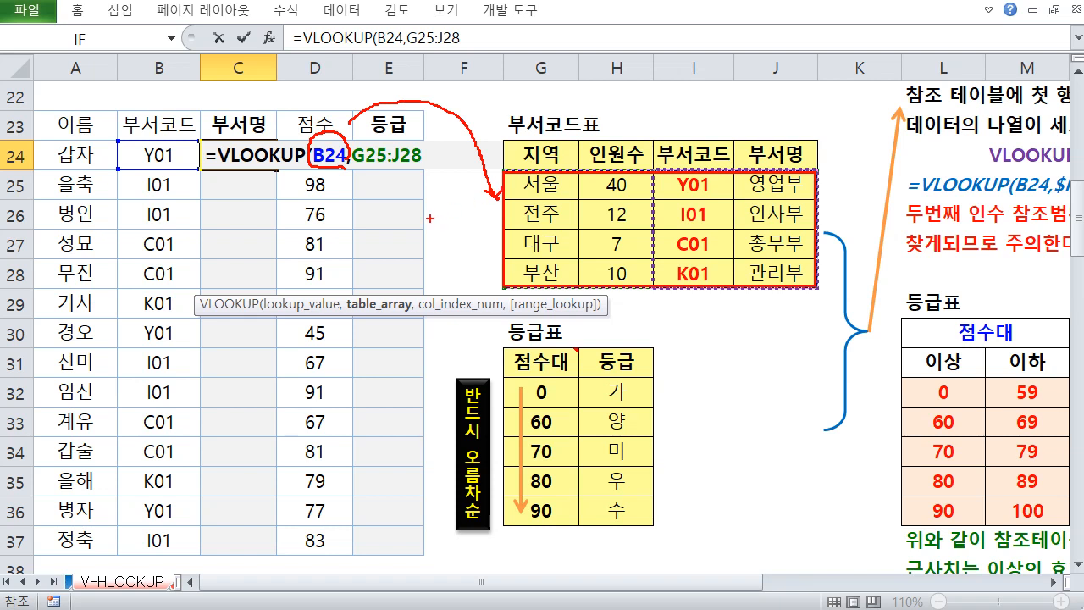
pyautogui.moveTo(414, 208)
pyautogui.mouseDown()
pyautogui.moveTo(431, 203)
pyautogui.moveTo(415, 255)
pyautogui.mouseUp()
pyautogui.moveTo(434, 217)
pyautogui.mouseDown()
pyautogui.moveTo(433, 234)
pyautogui.moveTo(442, 224)
pyautogui.mouseUp()
pyautogui.moveTo(442, 215); pyautogui.dragTo(441, 234)
pyautogui.moveTo(422, 241)
pyautogui.mouseDown()
pyautogui.moveTo(446, 238)
pyautogui.moveTo(435, 235)
pyautogui.moveTo(436, 268)
pyautogui.mouseUp()
pyautogui.moveTo(438, 257)
pyautogui.mouseDown()
pyautogui.moveTo(450, 263)
pyautogui.moveTo(415, 271)
pyautogui.moveTo(423, 275)
pyautogui.mouseUp()
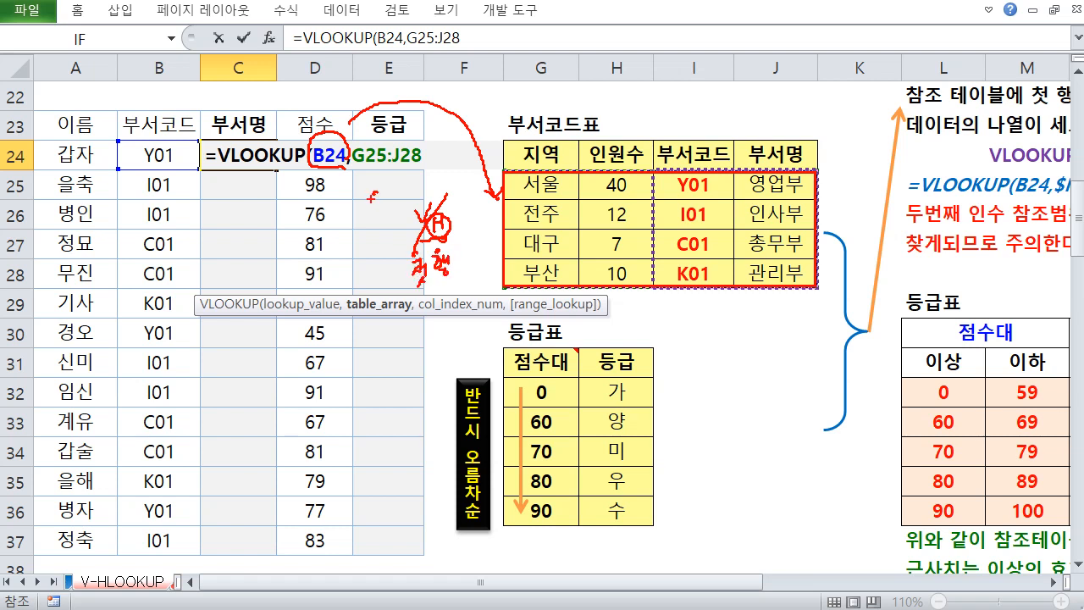
pyautogui.moveTo(371, 197)
pyautogui.mouseDown()
pyautogui.moveTo(388, 217)
pyautogui.moveTo(424, 206)
pyautogui.mouseUp()
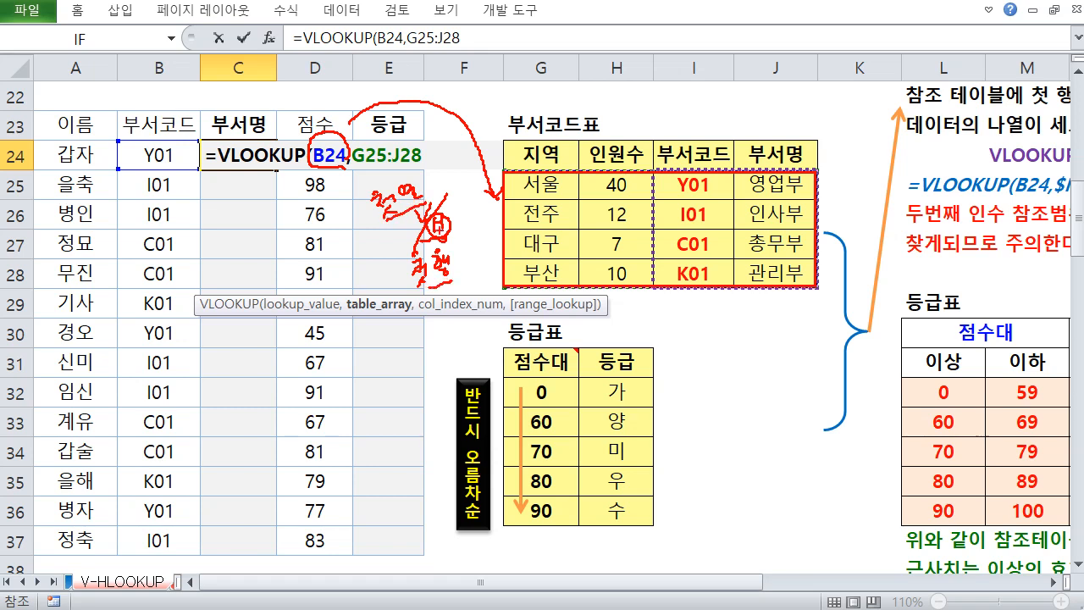
pyautogui.press('Escape')
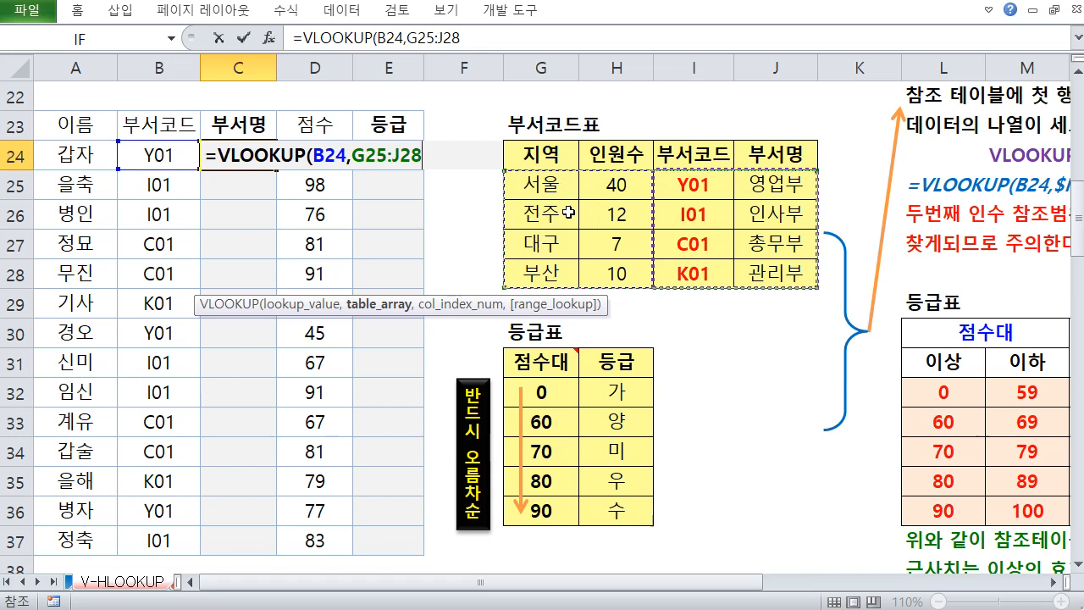
# Reselect the table array as the code and name columns I25:J28 and make it absolute $I$25:$J$28
pyautogui.moveTo(606, 187); pyautogui.dragTo(771, 274)
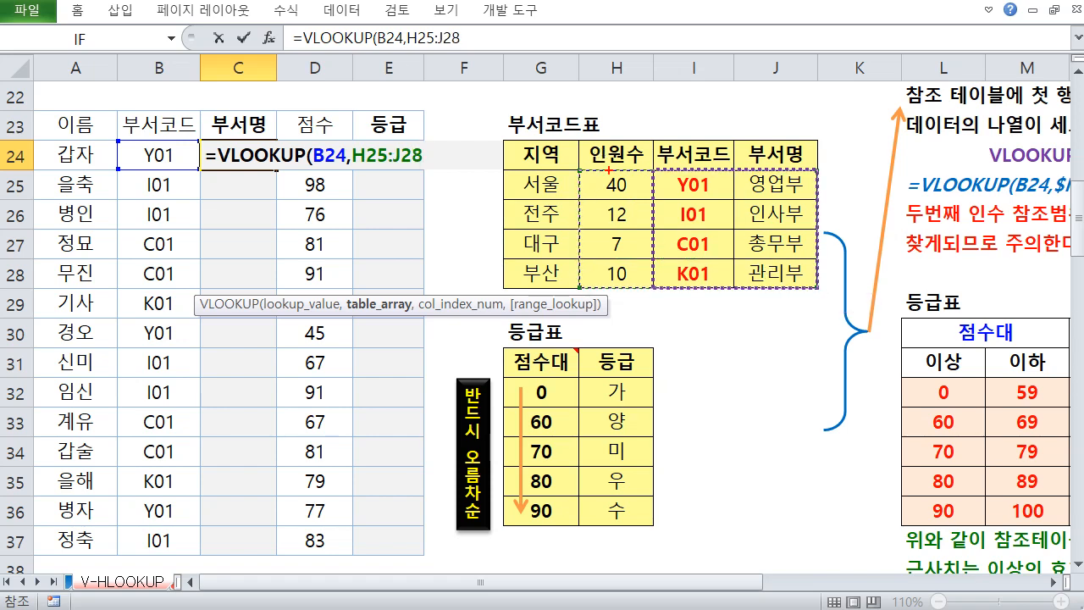
pyautogui.hotkey('ctrl', '2')
pyautogui.moveTo(650, 136); pyautogui.dragTo(555, 267)
pyautogui.moveTo(559, 158); pyautogui.dragTo(620, 267)
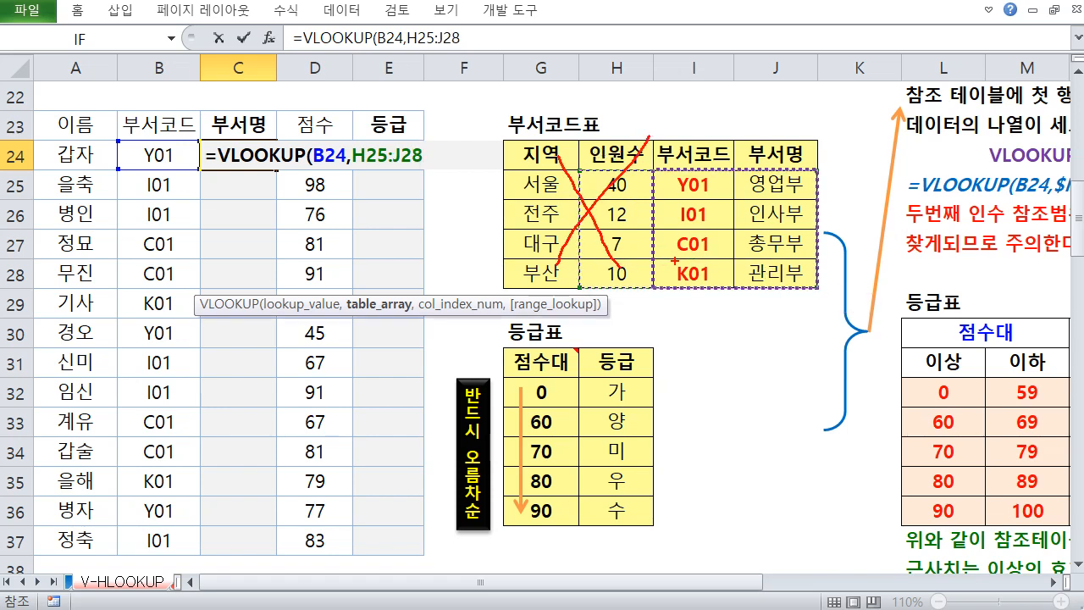
pyautogui.press('Escape')
pyautogui.click(688, 185)
pyautogui.moveTo(688, 184); pyautogui.dragTo(762, 288)
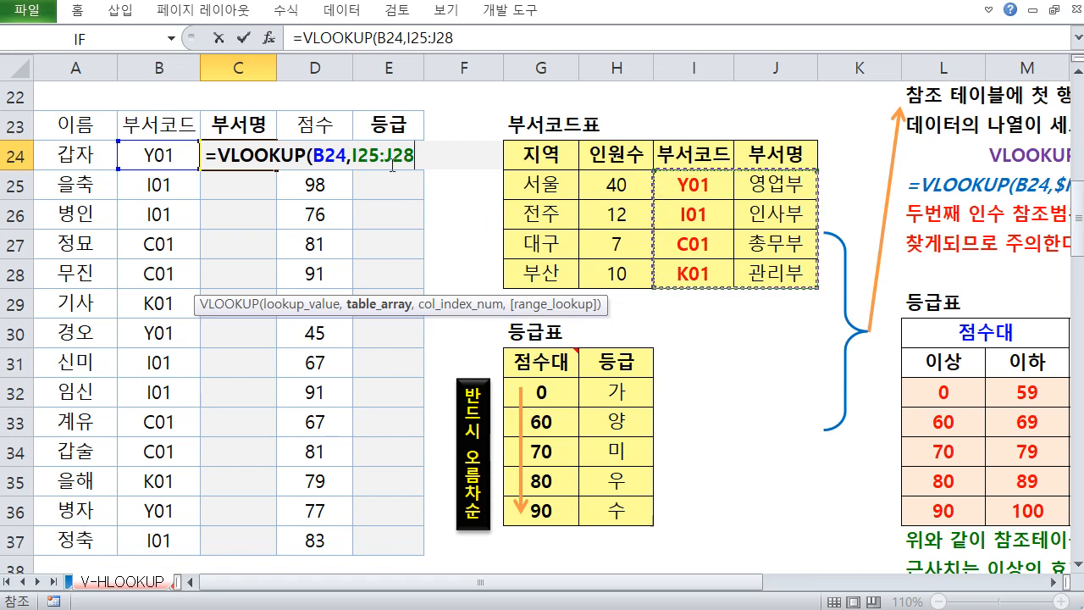
pyautogui.press('F4')
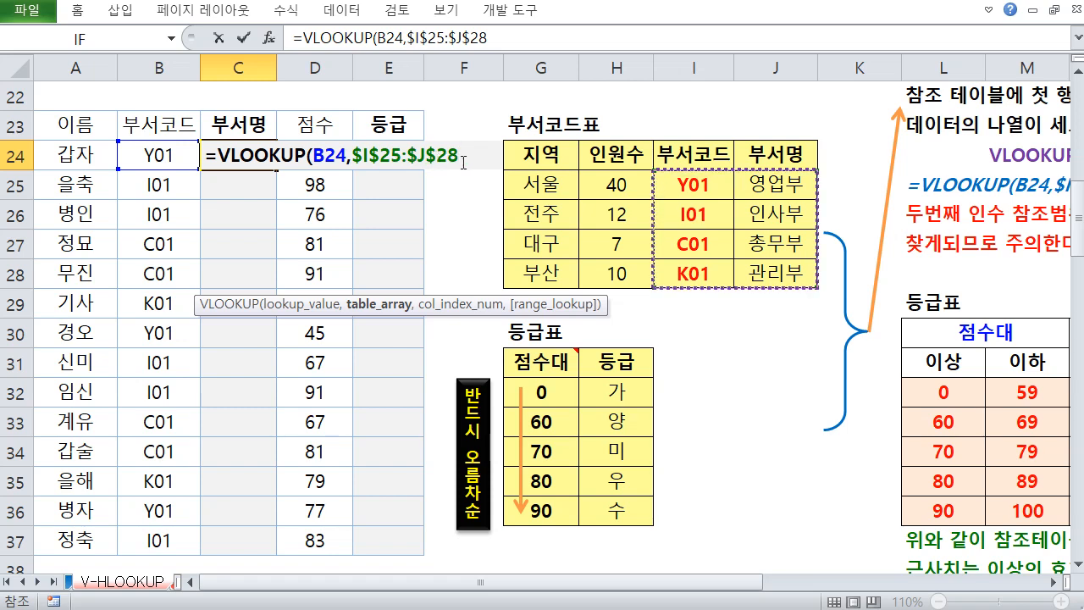
# Set the column index number to 2 for the department name column
pyautogui.write(',')
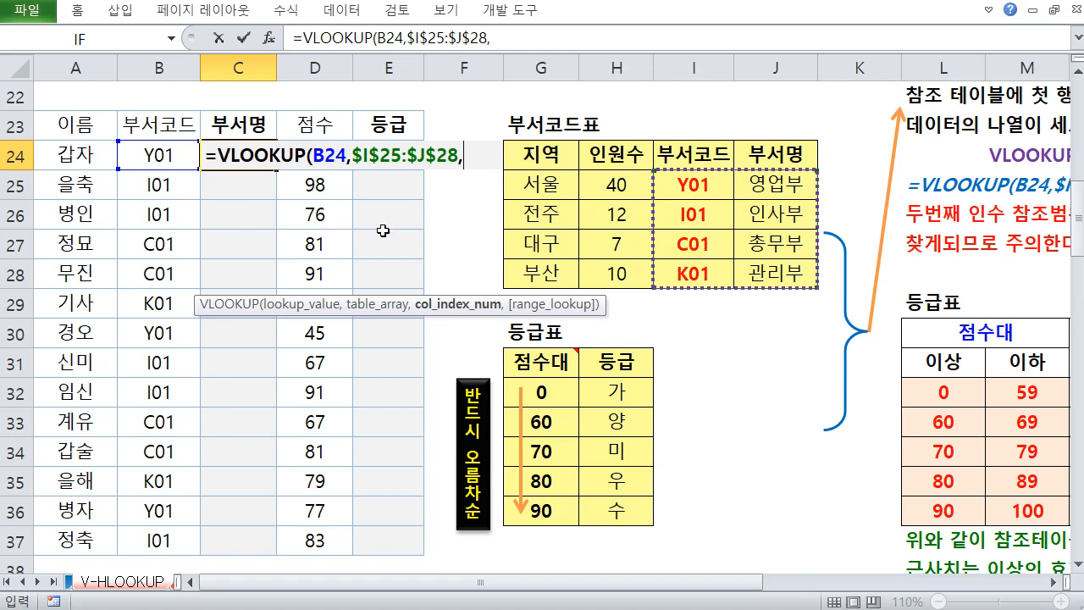
pyautogui.moveTo(203, 139); pyautogui.dragTo(276, 173)
pyautogui.moveTo(237, 119); pyautogui.dragTo(259, 93)
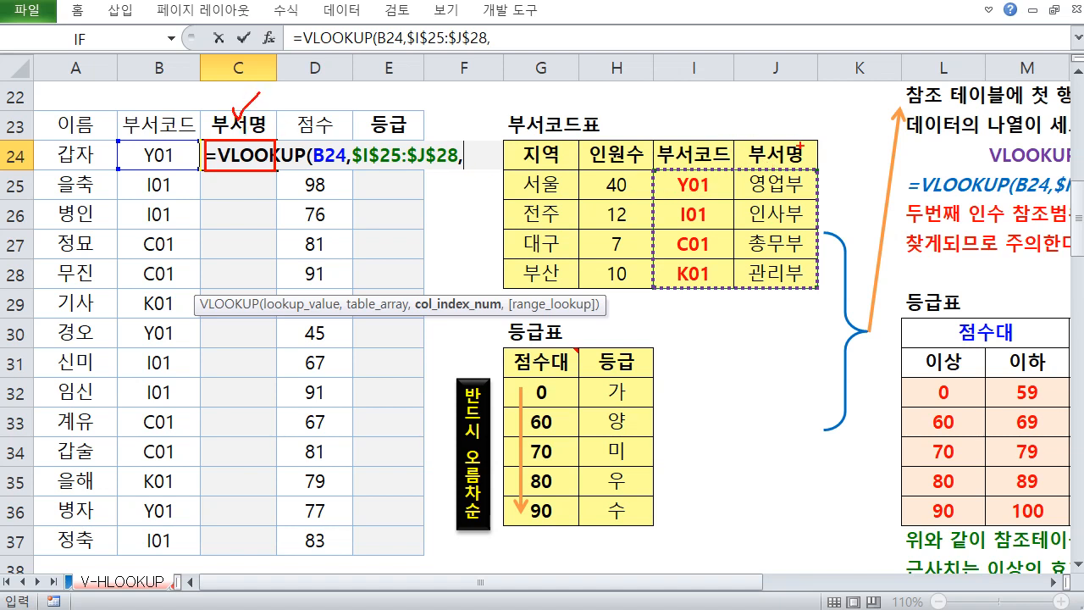
pyautogui.moveTo(565, 205); pyautogui.dragTo(546, 229)
pyautogui.moveTo(632, 204); pyautogui.dragTo(618, 229)
pyautogui.moveTo(693, 204); pyautogui.dragTo(710, 222)
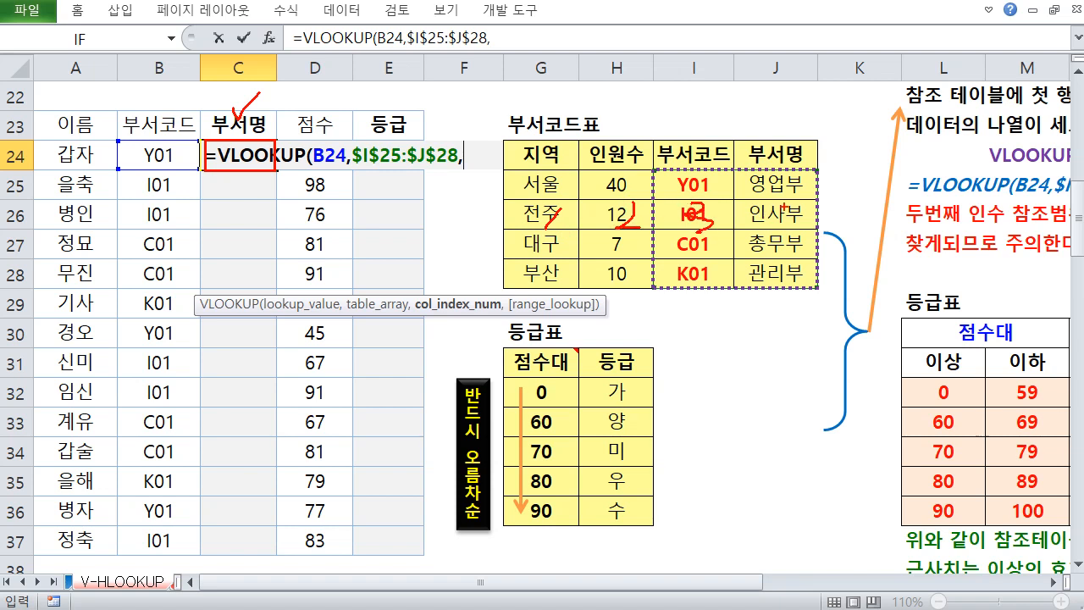
pyautogui.moveTo(786, 206)
pyautogui.mouseDown()
pyautogui.moveTo(810, 221)
pyautogui.moveTo(780, 239)
pyautogui.mouseUp()
pyautogui.moveTo(654, 169)
pyautogui.mouseDown()
pyautogui.moveTo(817, 273)
pyautogui.moveTo(823, 294)
pyautogui.moveTo(772, 320)
pyautogui.mouseUp()
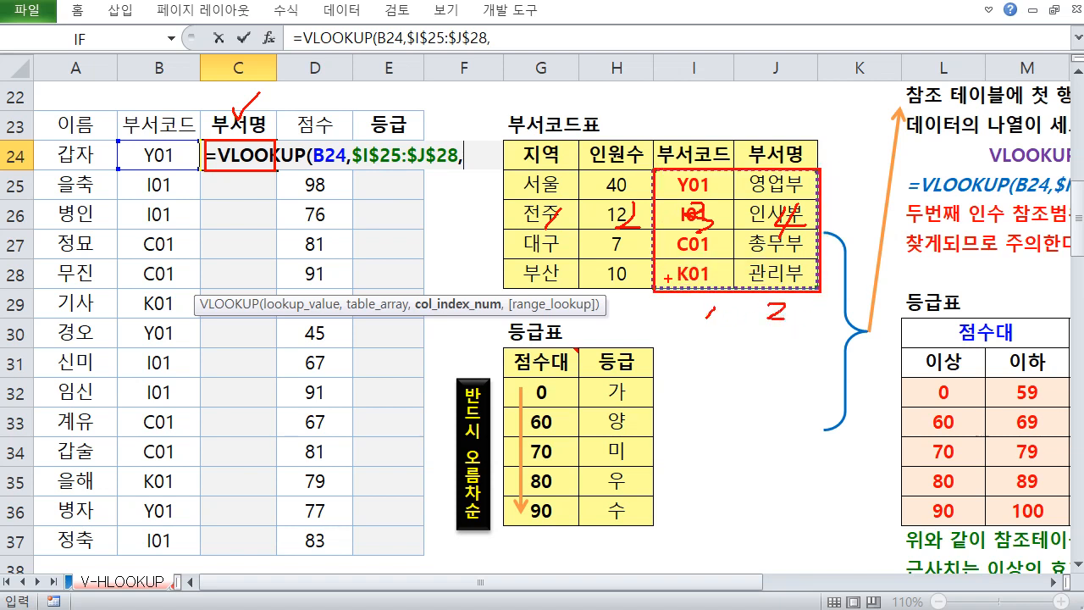
pyautogui.moveTo(471, 148); pyautogui.dragTo(475, 159)
pyautogui.press('Escape')
pyautogui.write('2')
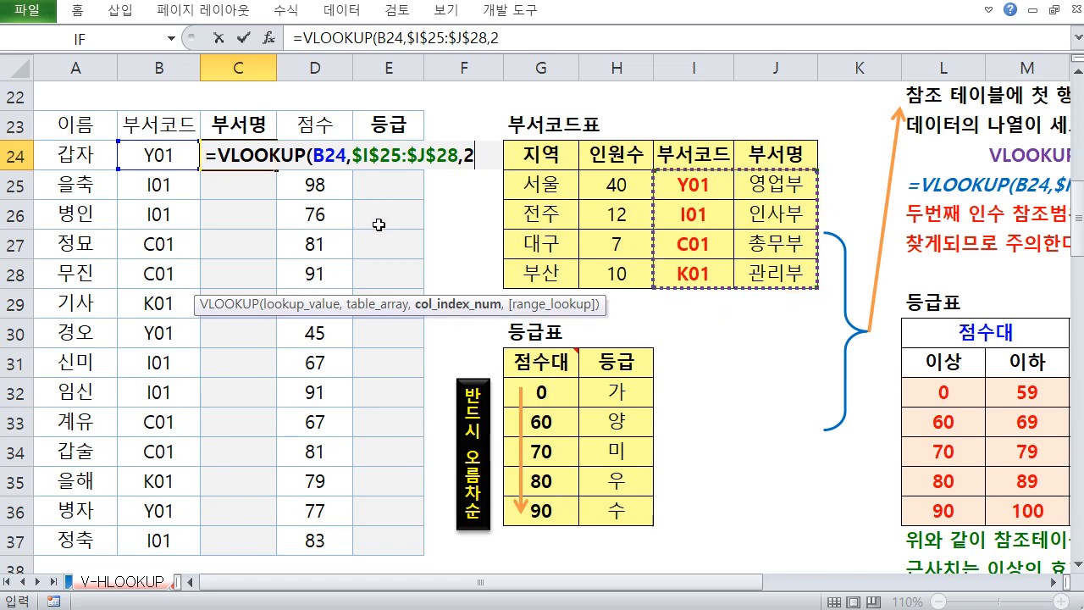
pyautogui.write(',')
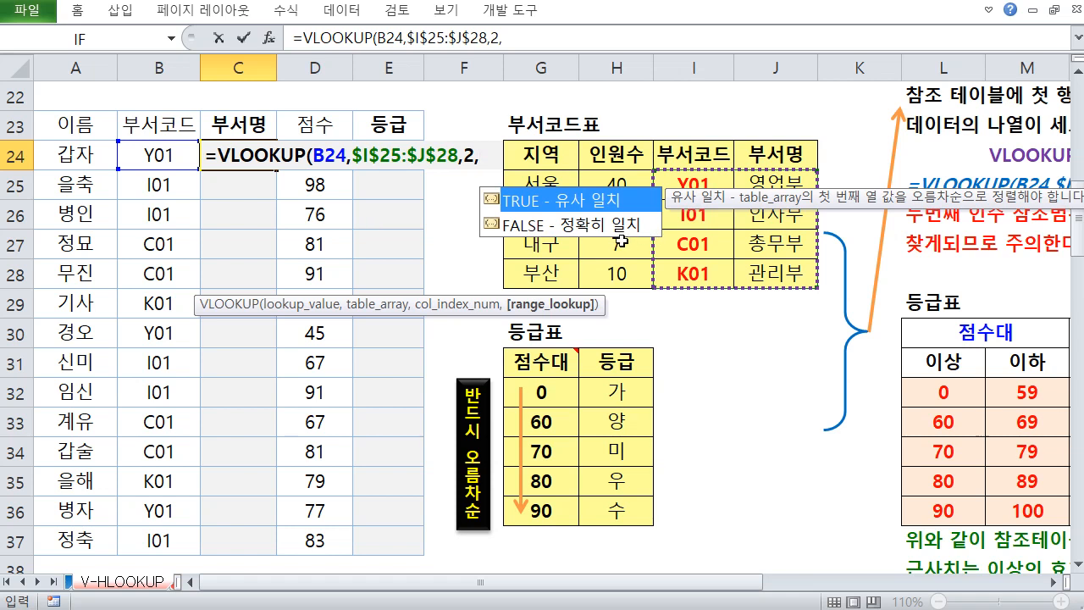
# Choose FALSE exact match for range_lookup, close the parenthesis and enter the formula in C24
pyautogui.click(603, 226)
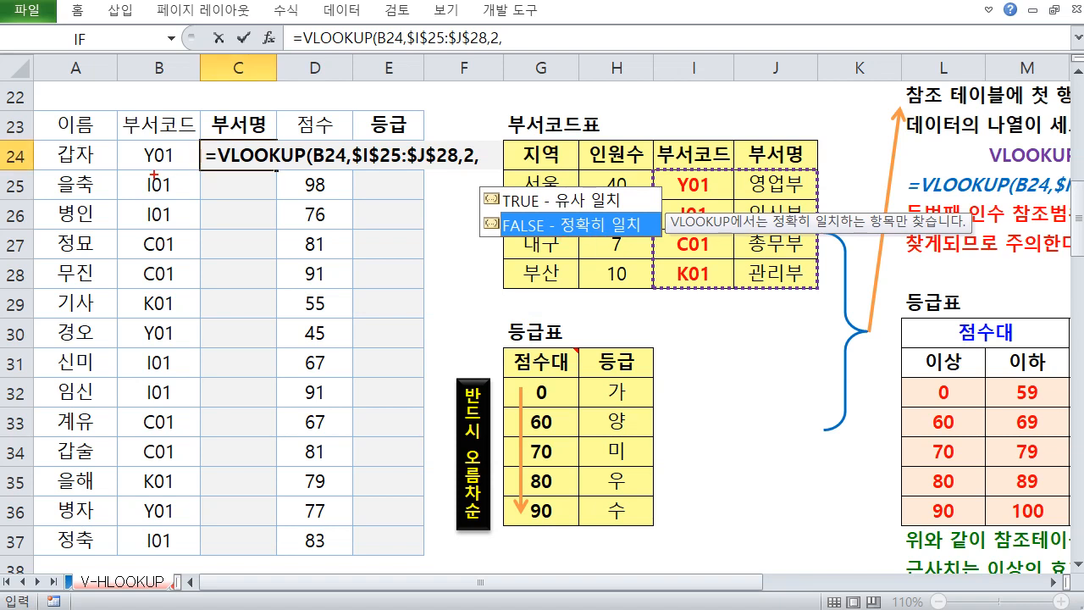
pyautogui.moveTo(171, 170)
pyautogui.mouseDown()
pyautogui.moveTo(155, 140)
pyautogui.moveTo(174, 169)
pyautogui.mouseUp()
pyautogui.moveTo(673, 171)
pyautogui.mouseDown()
pyautogui.moveTo(678, 292)
pyautogui.moveTo(717, 237)
pyautogui.moveTo(675, 170)
pyautogui.mouseUp()
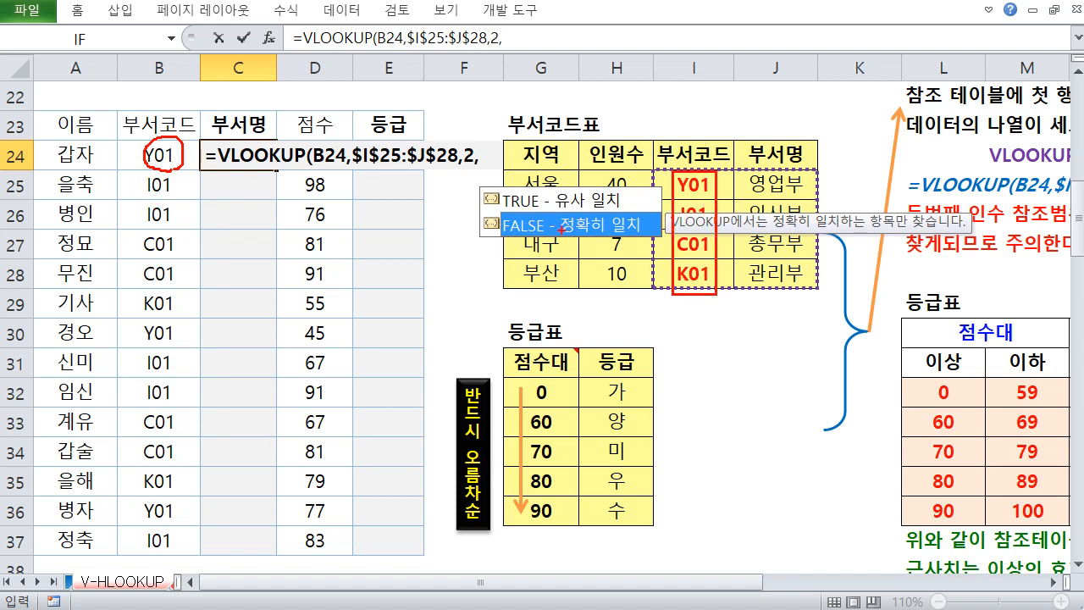
pyautogui.moveTo(561, 229); pyautogui.dragTo(634, 237)
pyautogui.moveTo(311, 286)
pyautogui.mouseDown()
pyautogui.moveTo(296, 265)
pyautogui.moveTo(512, 383)
pyautogui.moveTo(494, 387)
pyautogui.mouseUp()
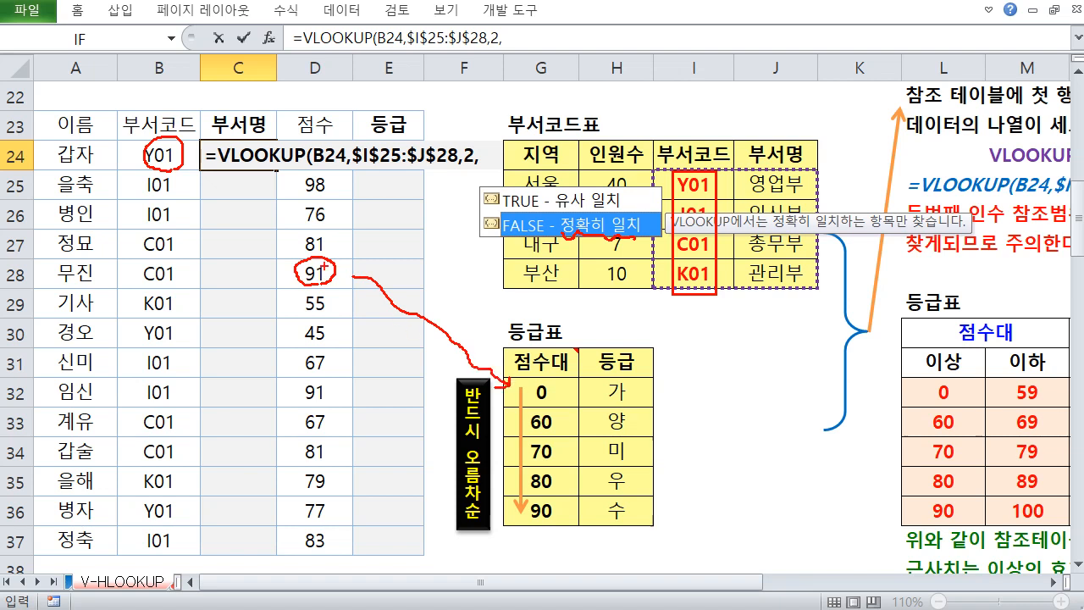
pyautogui.moveTo(333, 285); pyautogui.dragTo(354, 285)
pyautogui.moveTo(543, 376)
pyautogui.mouseDown()
pyautogui.moveTo(530, 532)
pyautogui.moveTo(546, 376)
pyautogui.mouseUp()
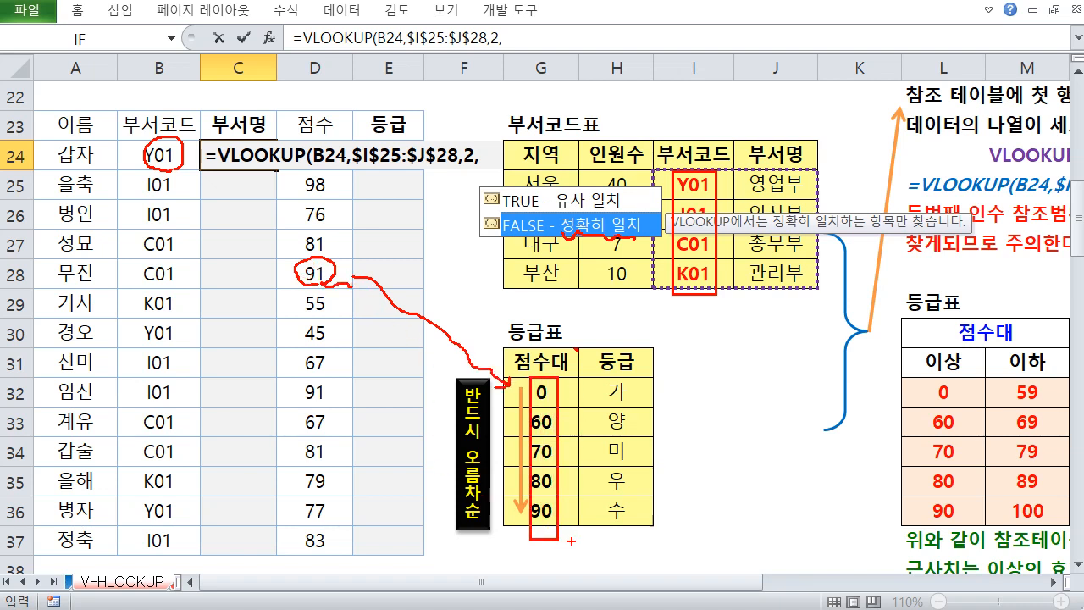
pyautogui.moveTo(569, 538); pyautogui.dragTo(576, 543)
pyautogui.moveTo(562, 207); pyautogui.dragTo(632, 227)
pyautogui.moveTo(170, 168); pyautogui.dragTo(174, 170)
pyautogui.moveTo(172, 222)
pyautogui.mouseDown()
pyautogui.moveTo(178, 205)
pyautogui.moveTo(175, 227)
pyautogui.mouseUp()
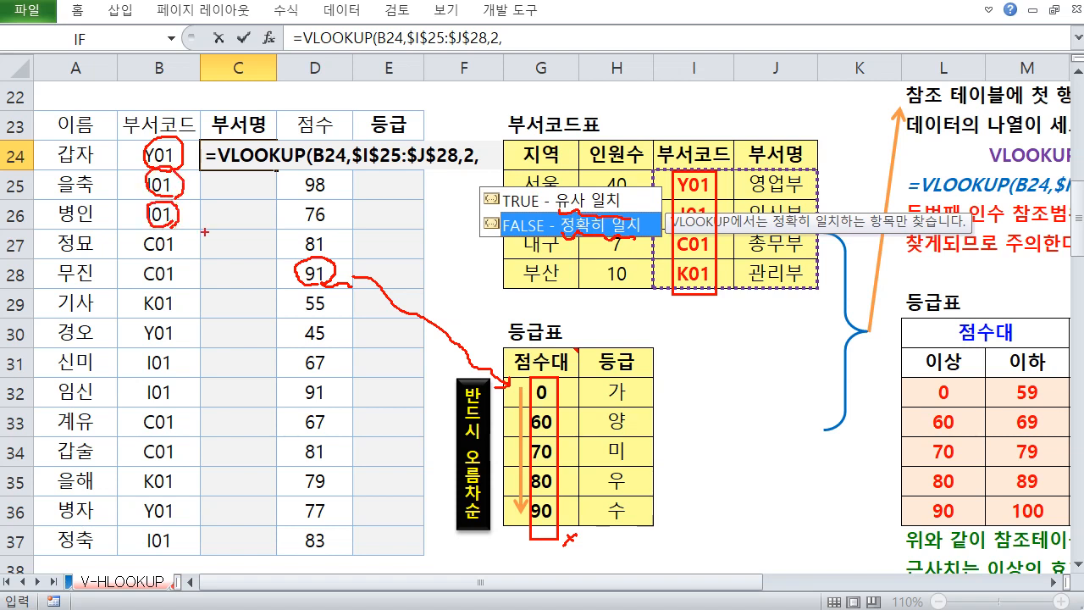
pyautogui.moveTo(506, 238)
pyautogui.mouseDown()
pyautogui.moveTo(554, 237)
pyautogui.moveTo(515, 252)
pyautogui.moveTo(534, 241)
pyautogui.mouseUp()
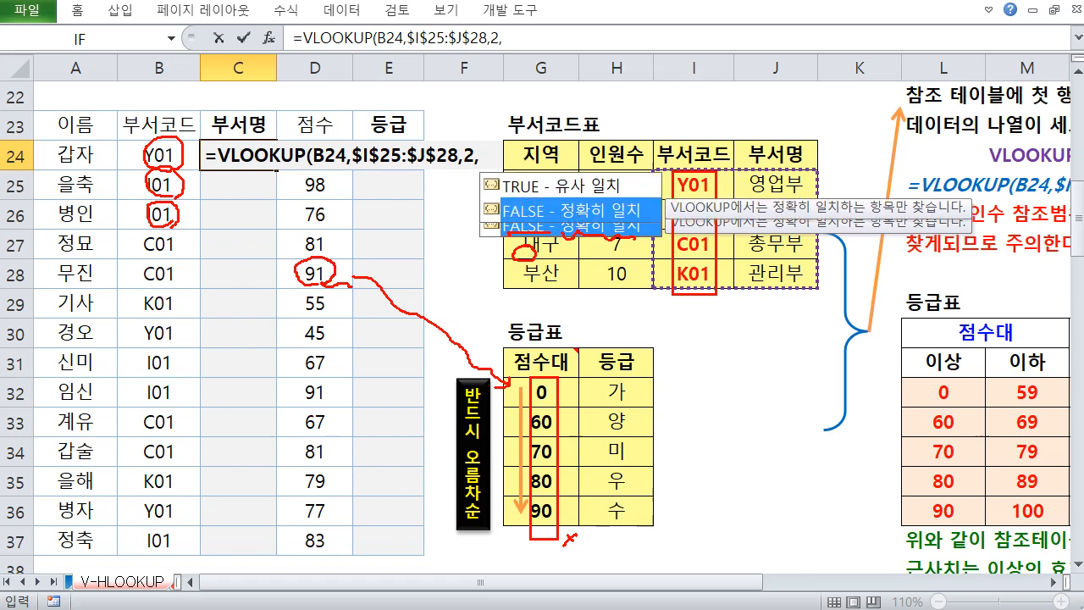
pyautogui.press('Escape')
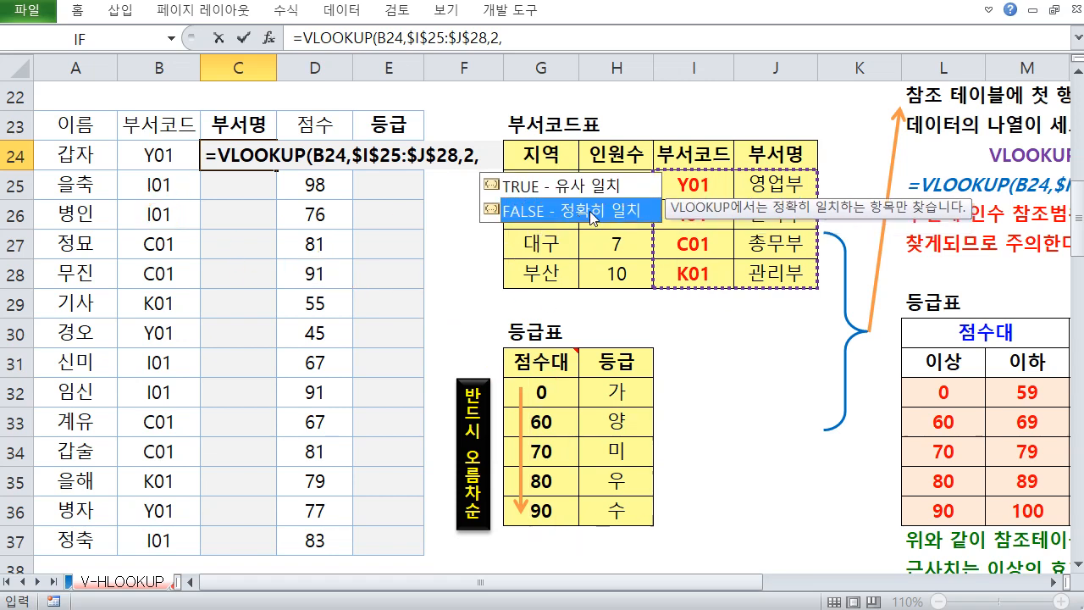
pyautogui.doubleClick(591, 219)
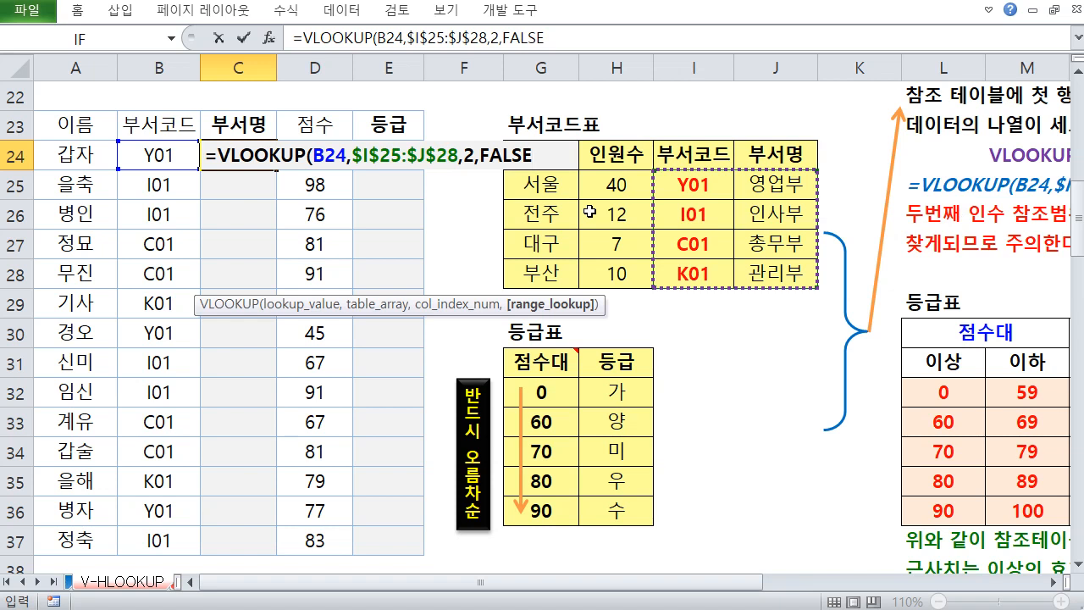
pyautogui.write(')')
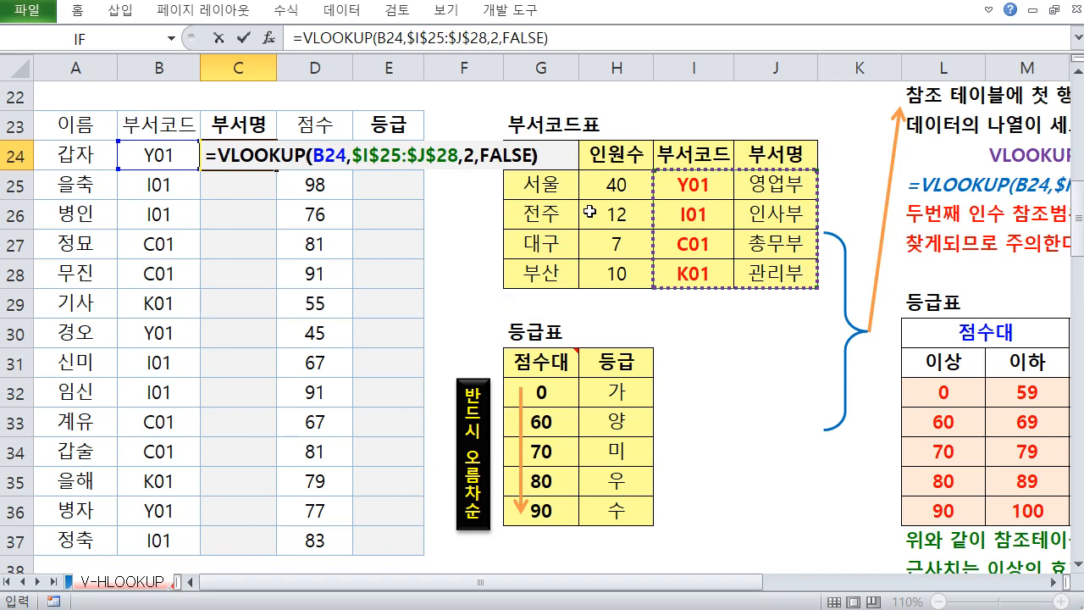
pyautogui.press('Return')
# Copy the C24 department name formula down through C37
pyautogui.press('Up')
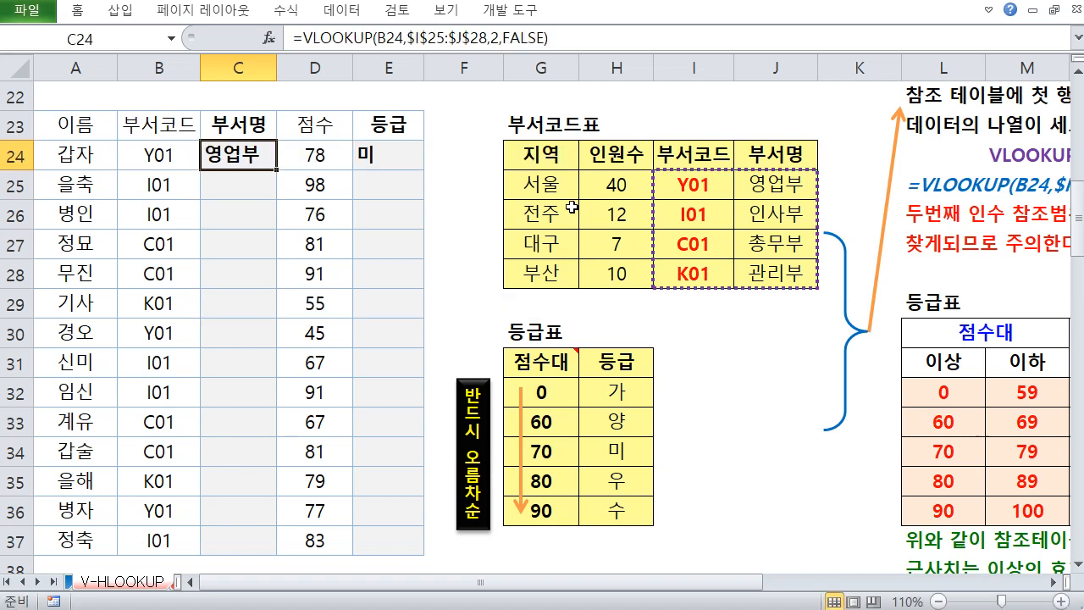
pyautogui.moveTo(276, 169); pyautogui.dragTo(263, 543)
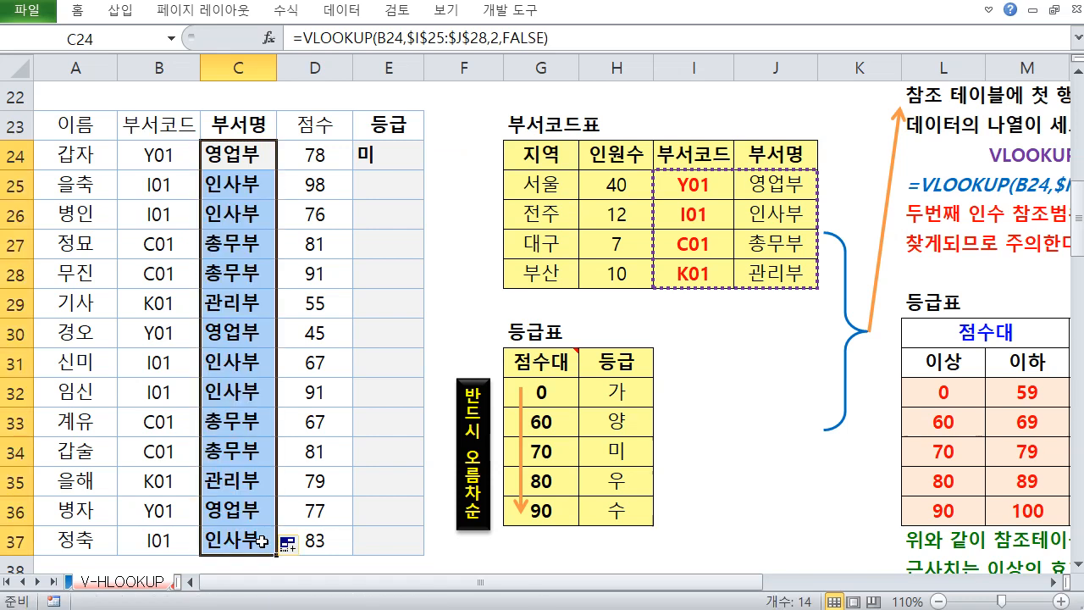
pyautogui.click(243, 183)
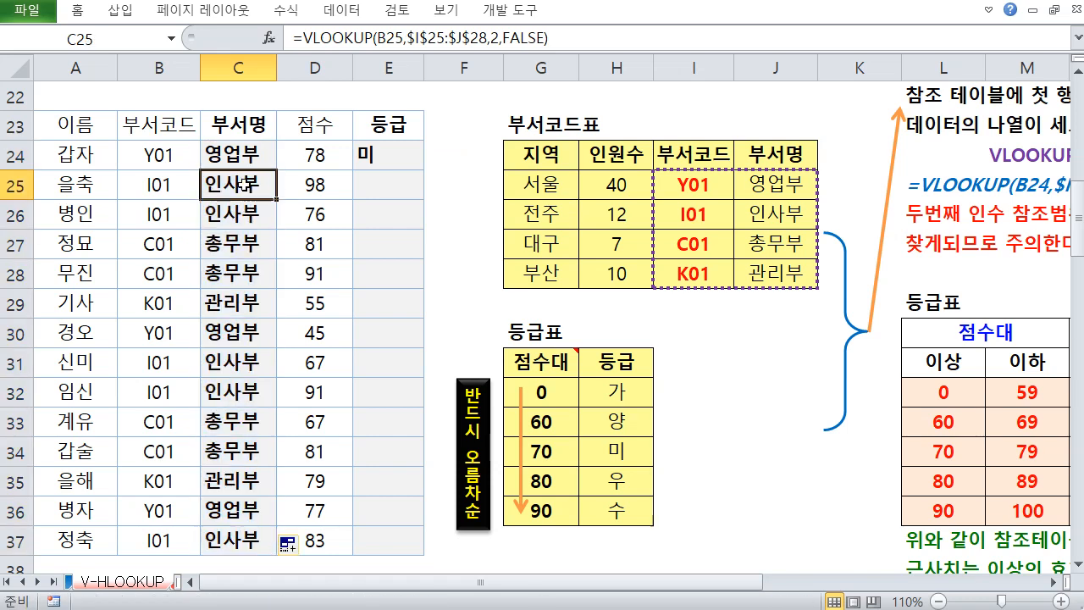
# Examine the 등급표 score table and the existing grade formula in E24
pyautogui.click(381, 163)
pyautogui.moveTo(553, 367); pyautogui.dragTo(612, 511)
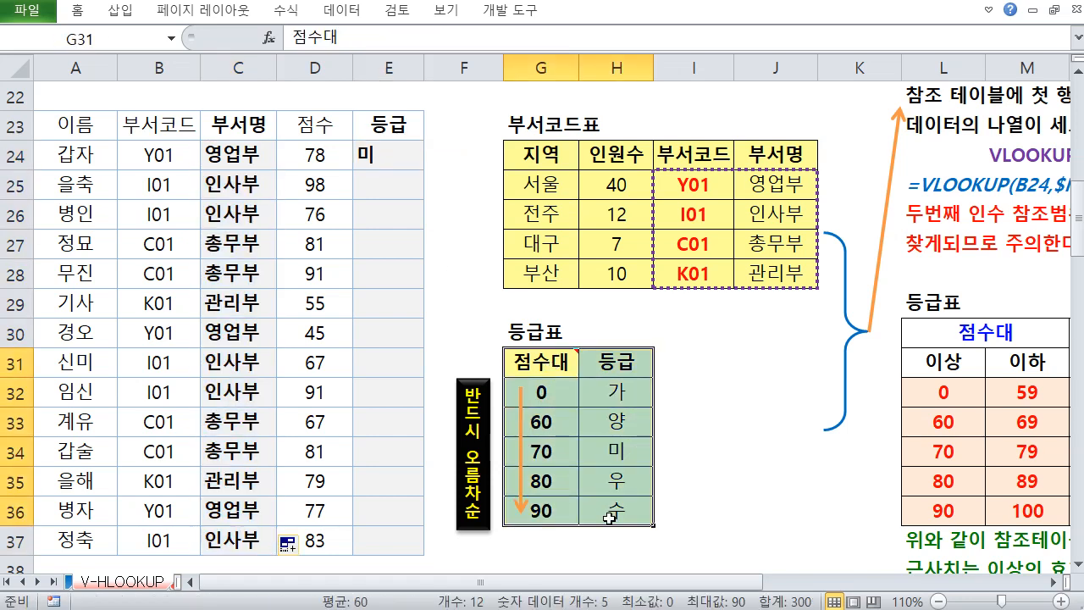
pyautogui.click(699, 426)
pyautogui.click(403, 158)
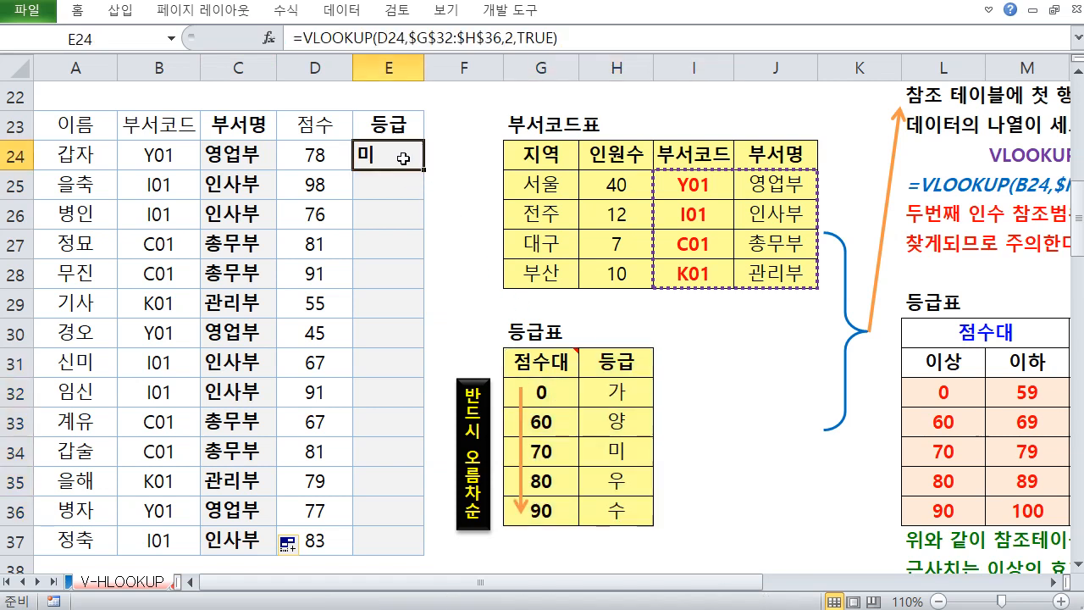
# Clear the existing grade formula in E24
pyautogui.press('Delete')
pyautogui.moveTo(555, 360); pyautogui.dragTo(614, 363)
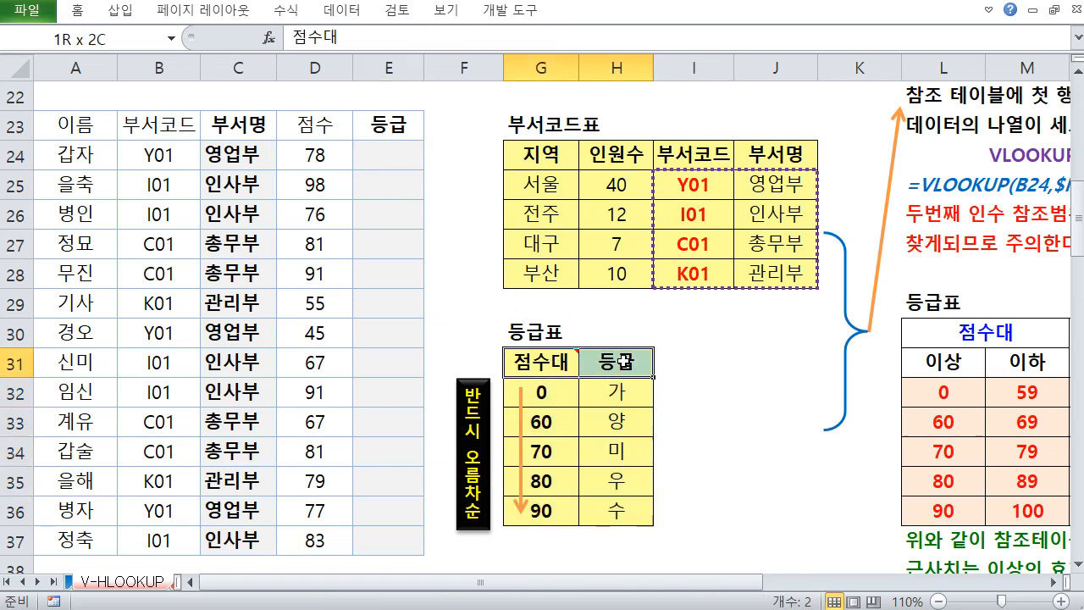
# Start a VLOOKUP in E24 with D24 as the lookup value and the absolute grade table range $G$32:$H$36
pyautogui.click(377, 153)
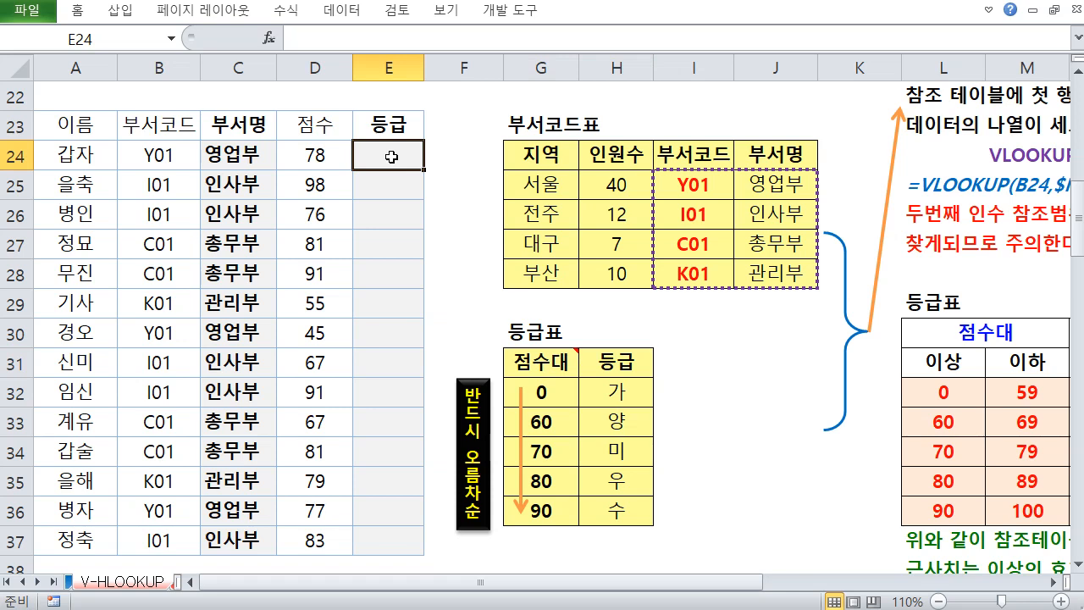
pyautogui.write('=VL')
pyautogui.press('Tab')
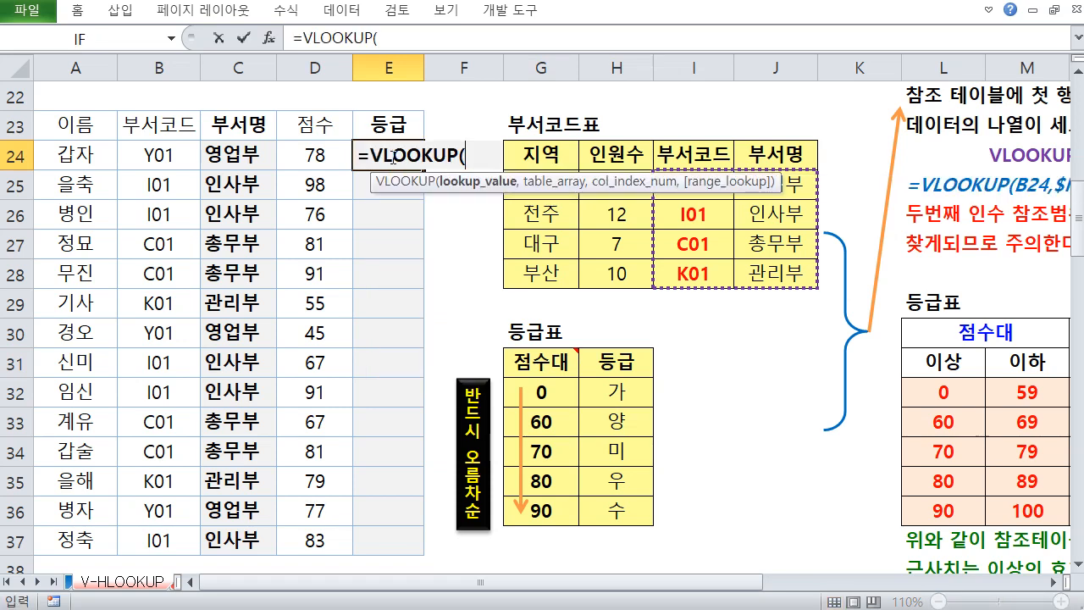
pyautogui.click(301, 154)
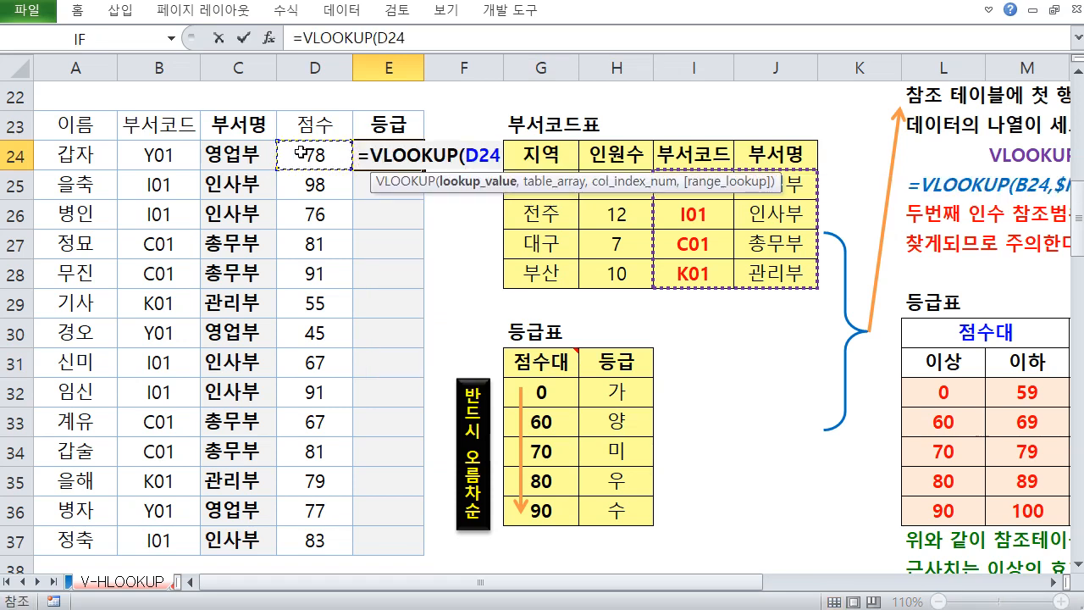
pyautogui.write(',')
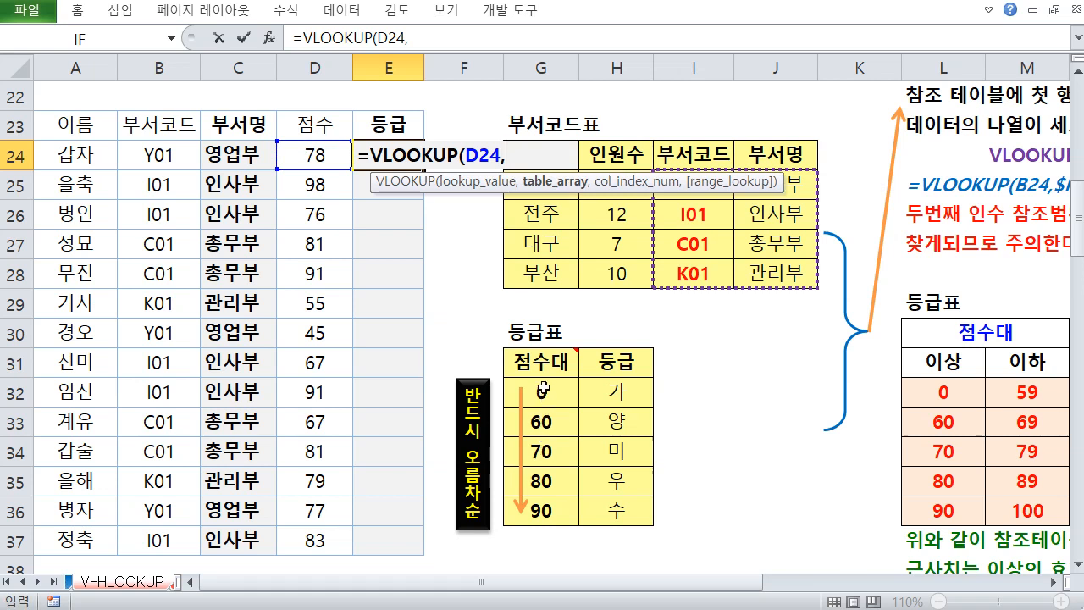
pyautogui.moveTo(542, 390); pyautogui.dragTo(617, 518)
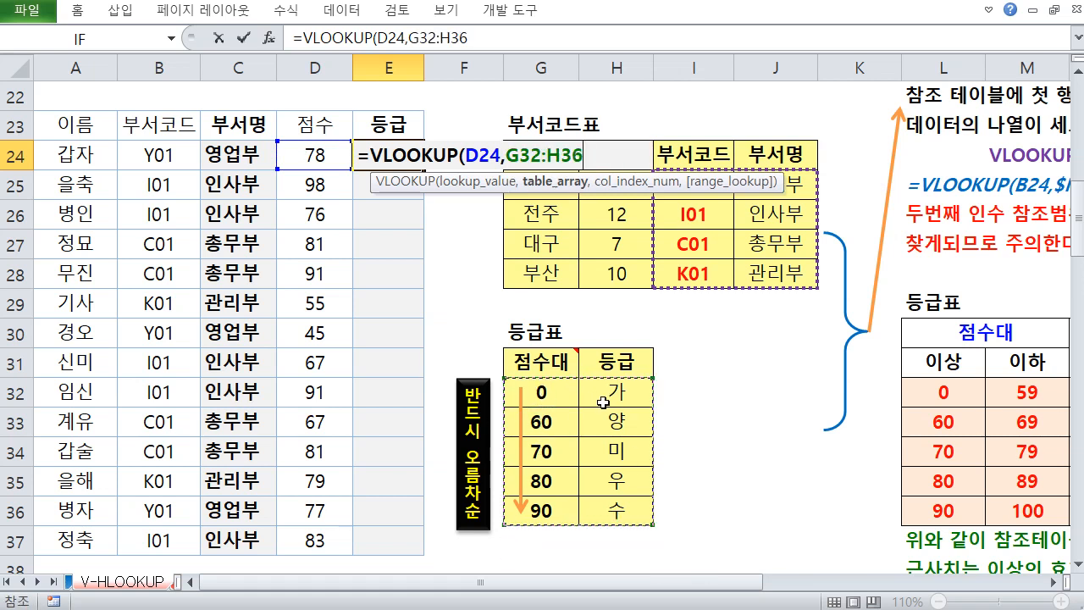
pyautogui.press('F4')
pyautogui.write(',')
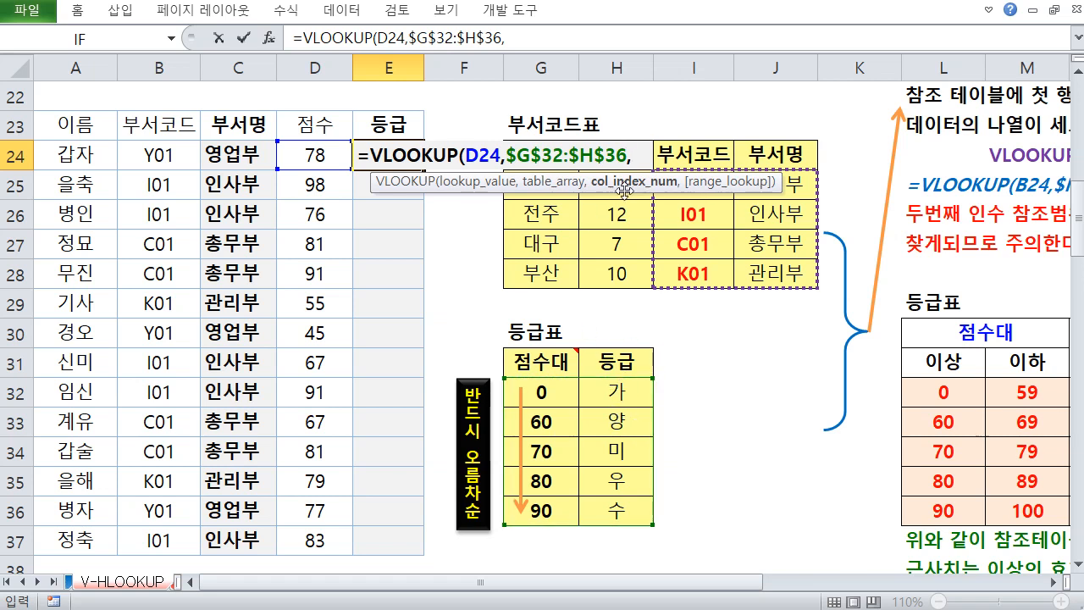
pyautogui.write('2,')
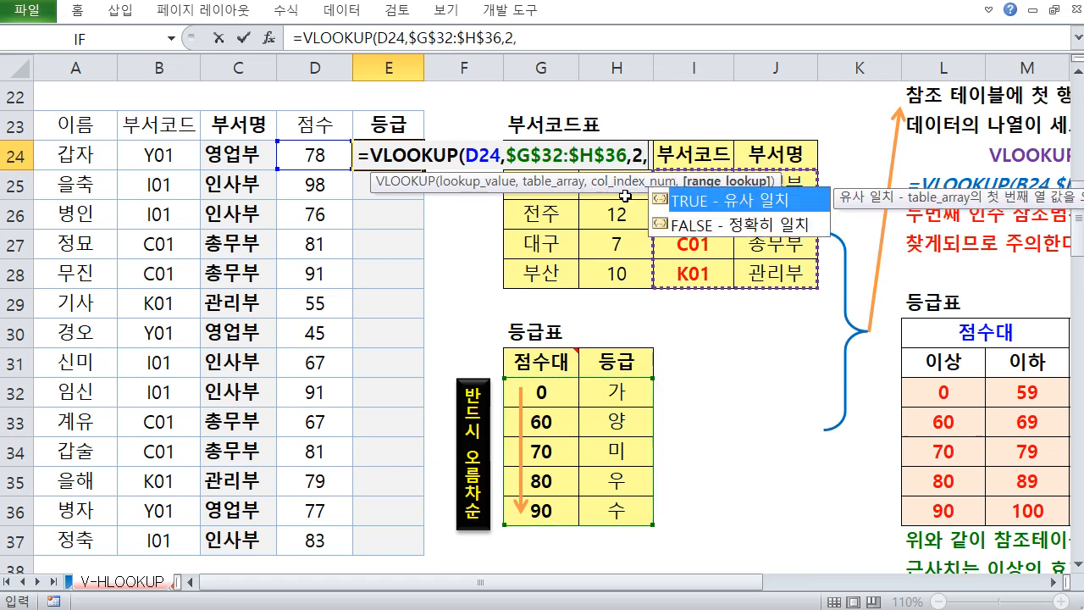
# Complete the formula with column index 2 and FALSE exact match, then enter it in E24
pyautogui.doubleClick(736, 223)
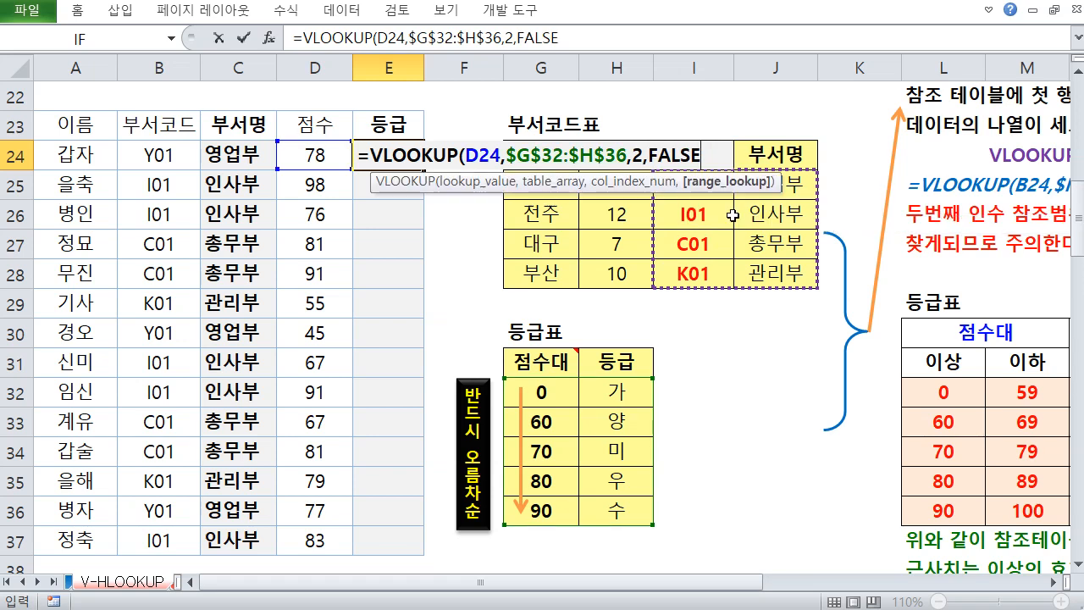
pyautogui.write(')')
pyautogui.hotkey('ctrl', 'Return')
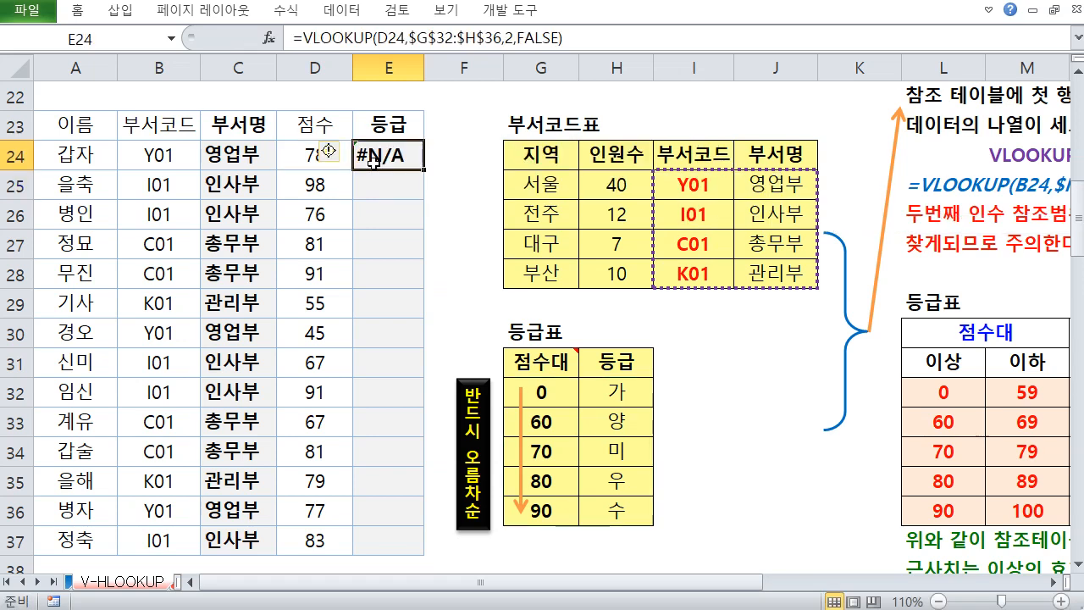
# Reopen the E24 formula and delete the FALSE range_lookup argument
pyautogui.press('F2')
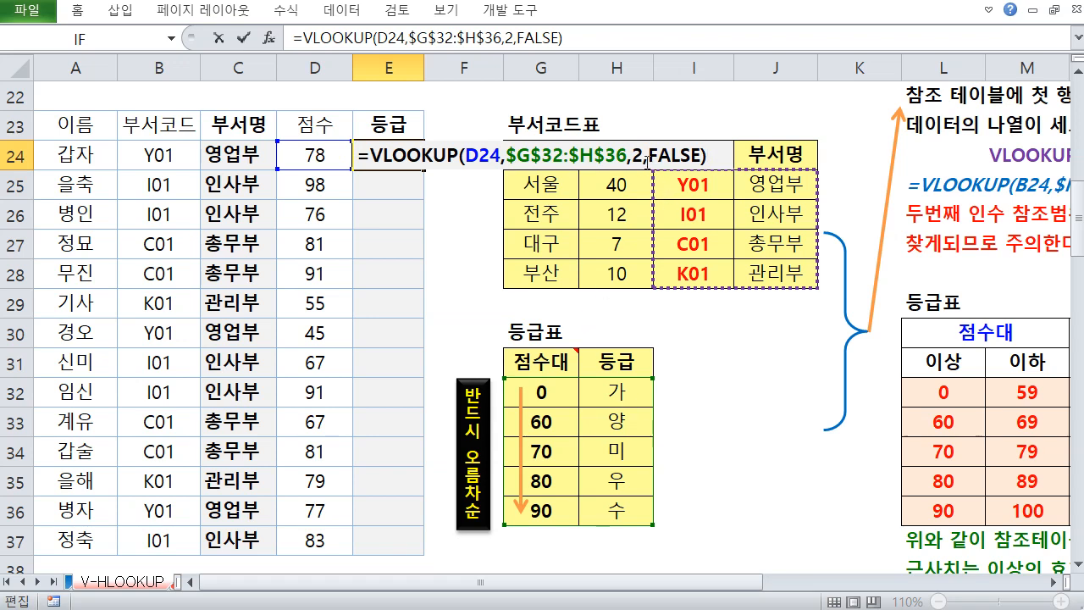
pyautogui.moveTo(647, 161); pyautogui.dragTo(714, 156)
pyautogui.press('Delete')
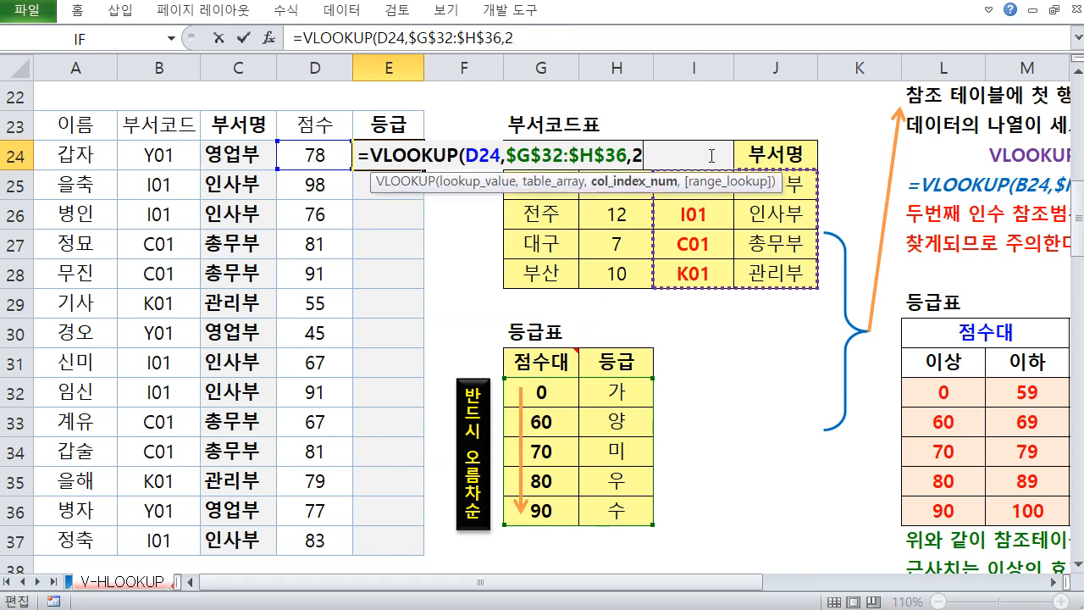
pyautogui.write(',')
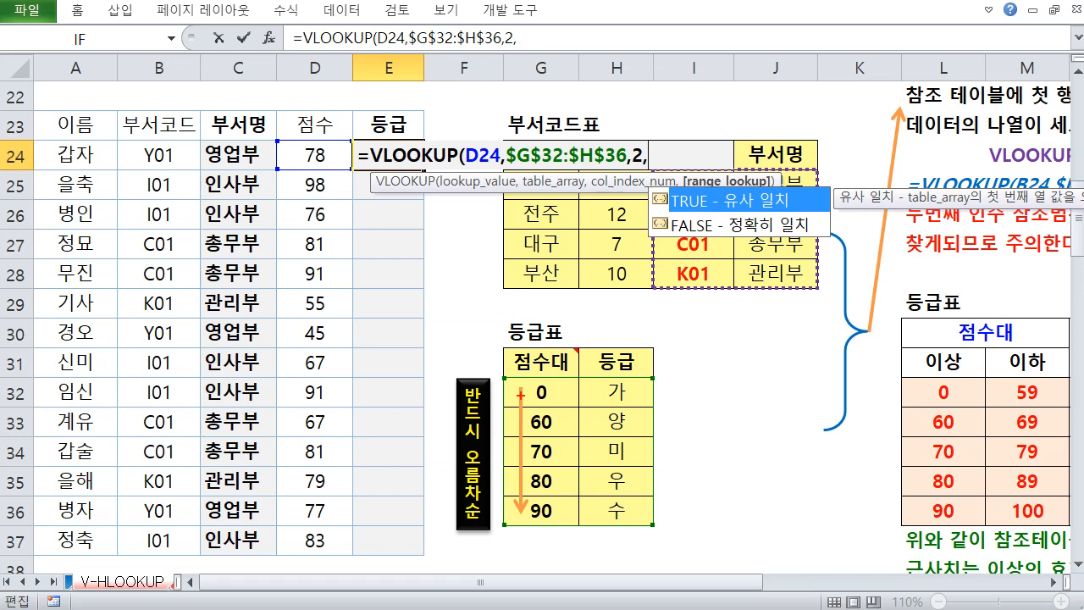
pyautogui.moveTo(500, 378); pyautogui.dragTo(575, 532)
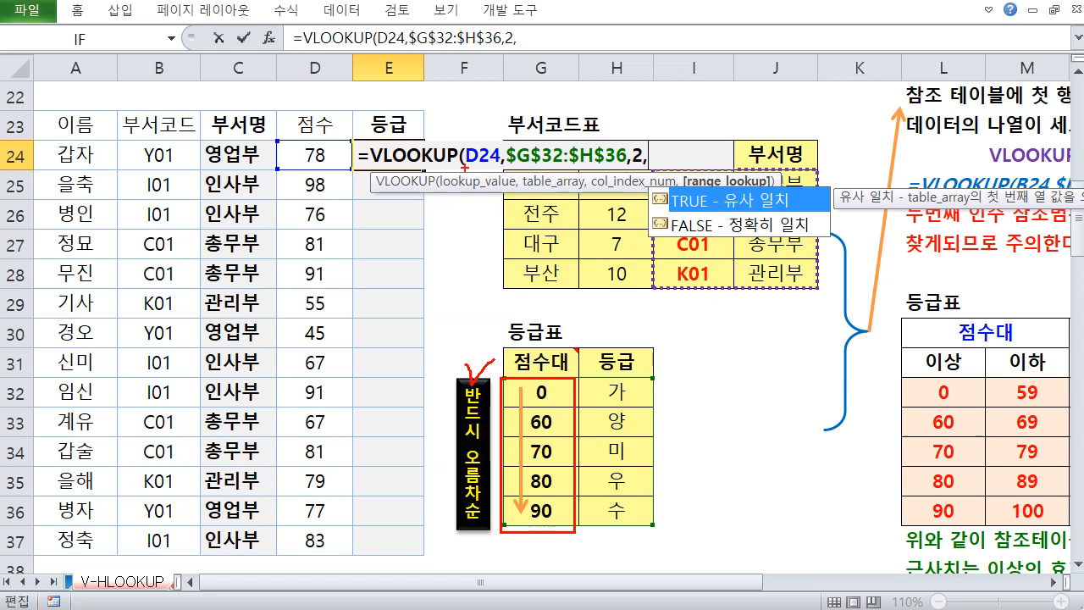
pyautogui.moveTo(305, 167)
pyautogui.mouseDown()
pyautogui.moveTo(303, 142)
pyautogui.moveTo(331, 145)
pyautogui.moveTo(326, 171)
pyautogui.mouseUp()
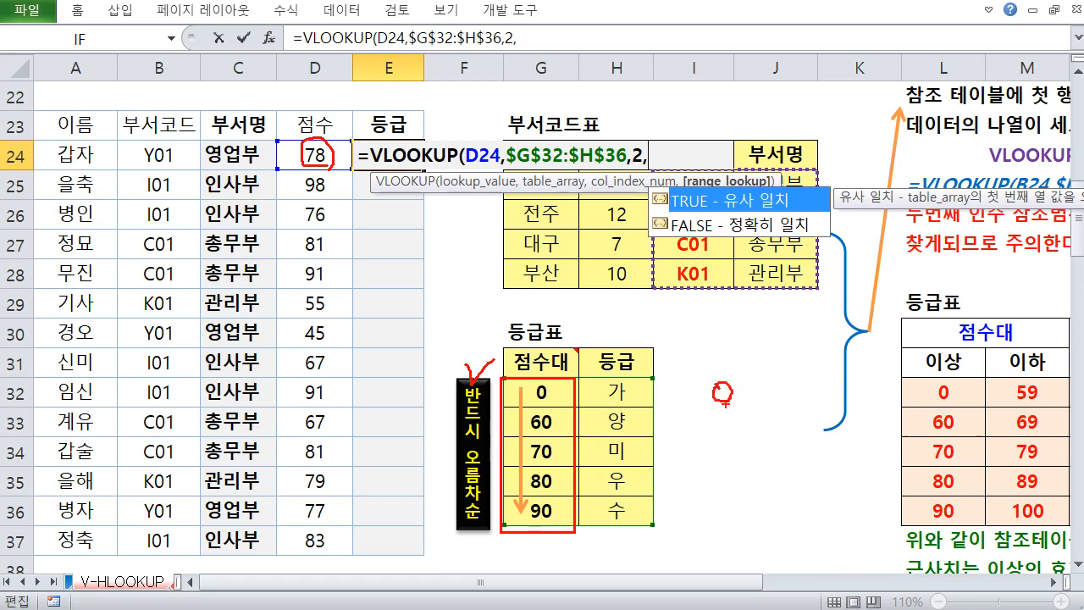
pyautogui.moveTo(722, 418); pyautogui.dragTo(718, 437)
pyautogui.moveTo(739, 427); pyautogui.dragTo(734, 428)
pyautogui.moveTo(711, 444); pyautogui.dragTo(712, 468)
pyautogui.moveTo(737, 458); pyautogui.dragTo(742, 473)
pyautogui.moveTo(740, 470); pyautogui.dragTo(743, 479)
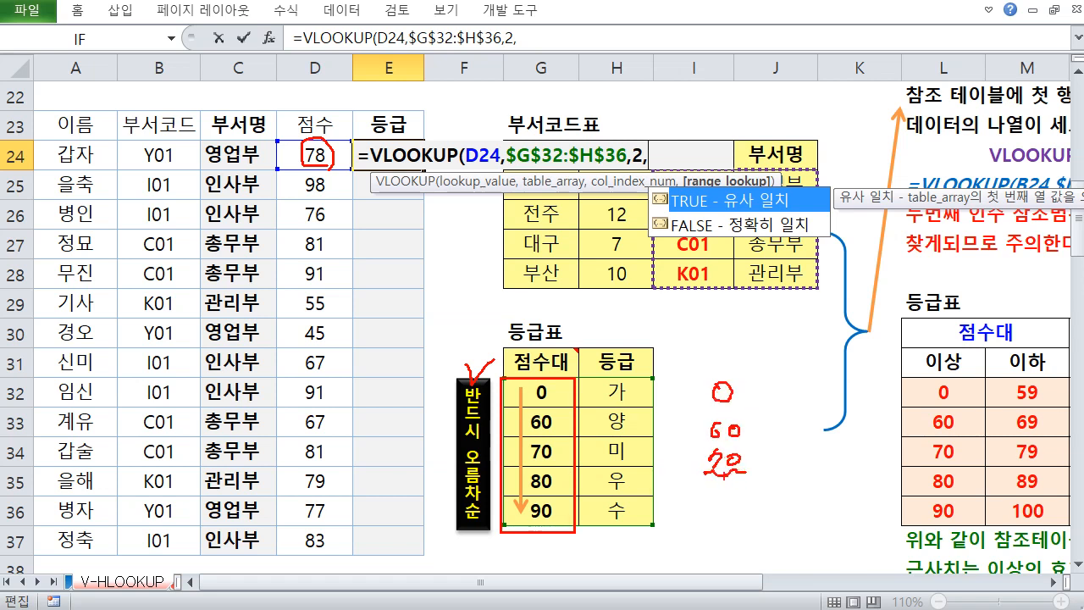
pyautogui.moveTo(727, 440)
pyautogui.mouseDown()
pyautogui.moveTo(730, 470)
pyautogui.moveTo(728, 441)
pyautogui.mouseUp()
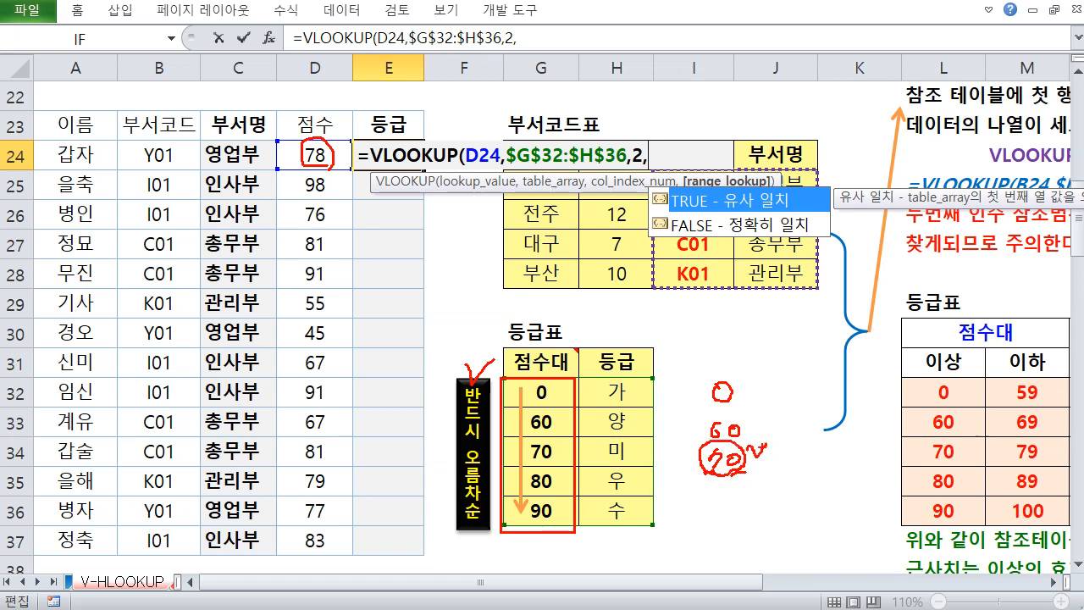
pyautogui.moveTo(616, 434)
pyautogui.mouseDown()
pyautogui.moveTo(614, 466)
pyautogui.moveTo(627, 463)
pyautogui.mouseUp()
pyautogui.moveTo(546, 493); pyautogui.dragTo(554, 469)
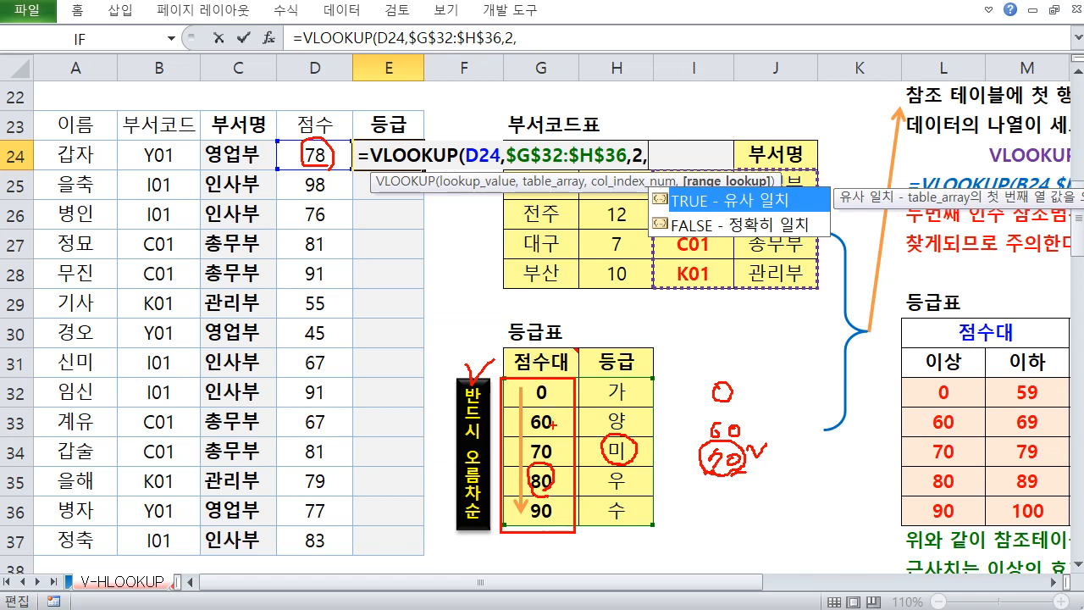
pyautogui.press('e')
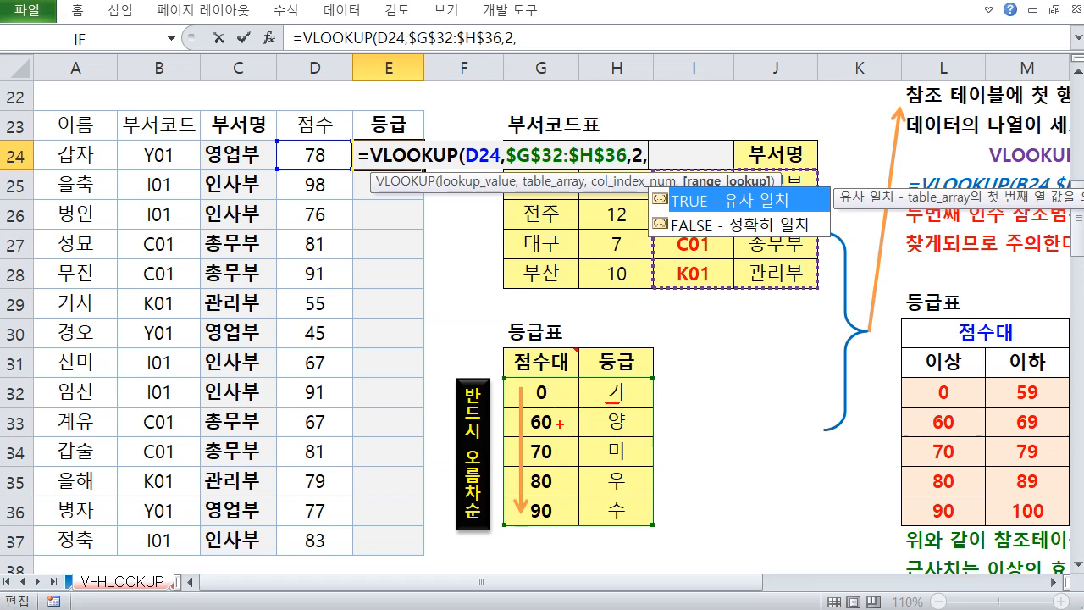
pyautogui.moveTo(605, 431); pyautogui.dragTo(620, 428)
pyautogui.moveTo(557, 387)
pyautogui.mouseDown()
pyautogui.moveTo(563, 461)
pyautogui.moveTo(574, 459)
pyautogui.mouseUp()
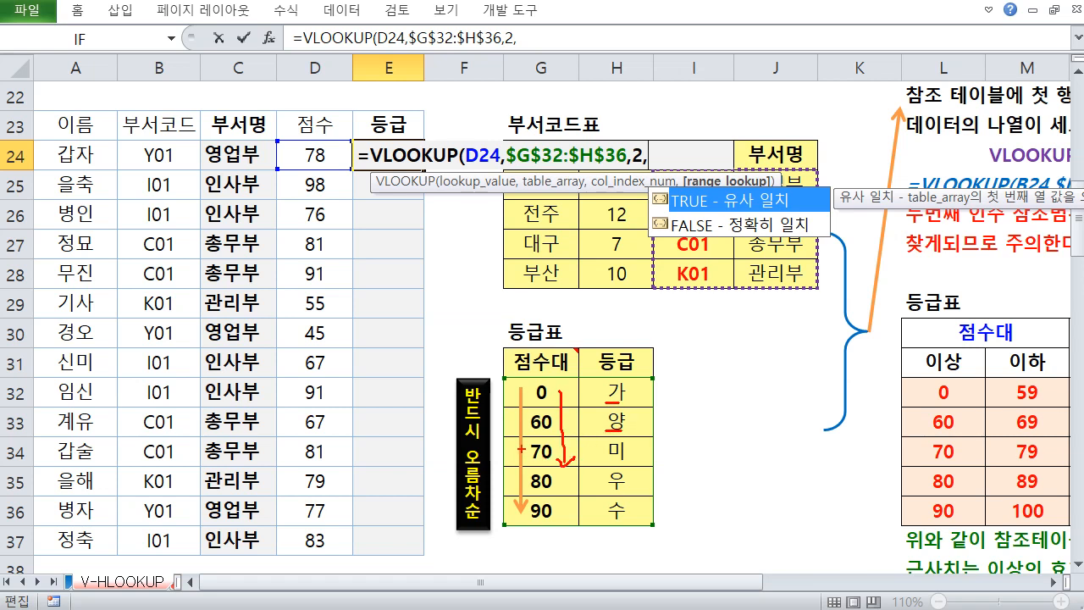
pyautogui.moveTo(465, 451)
pyautogui.mouseDown()
pyautogui.moveTo(471, 530)
pyautogui.moveTo(486, 462)
pyautogui.mouseUp()
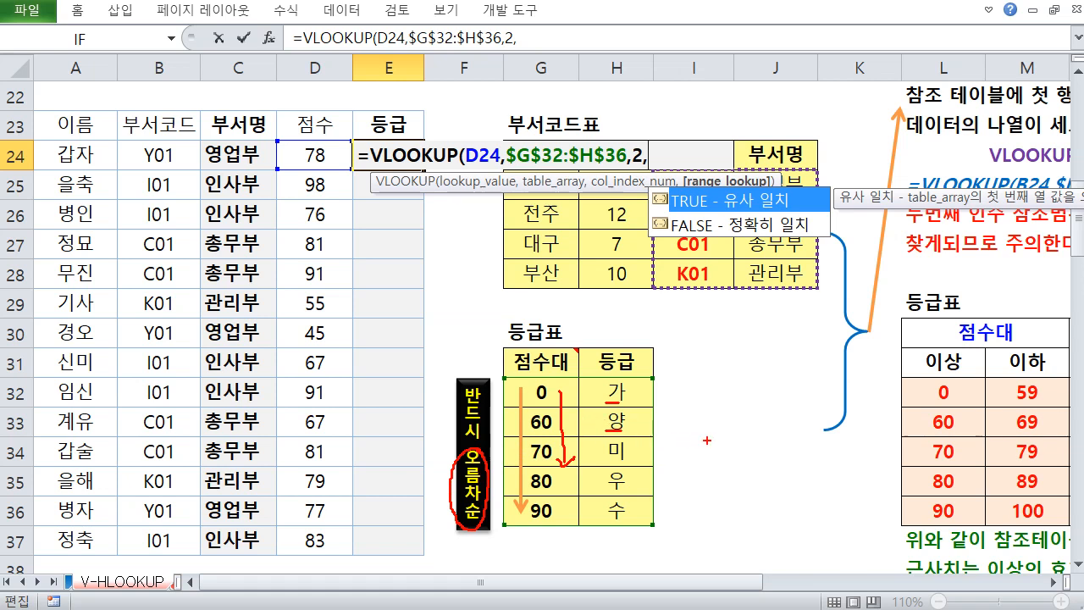
pyautogui.moveTo(712, 412); pyautogui.dragTo(710, 442)
pyautogui.moveTo(714, 421)
pyautogui.mouseDown()
pyautogui.moveTo(726, 420)
pyautogui.moveTo(709, 442)
pyautogui.mouseUp()
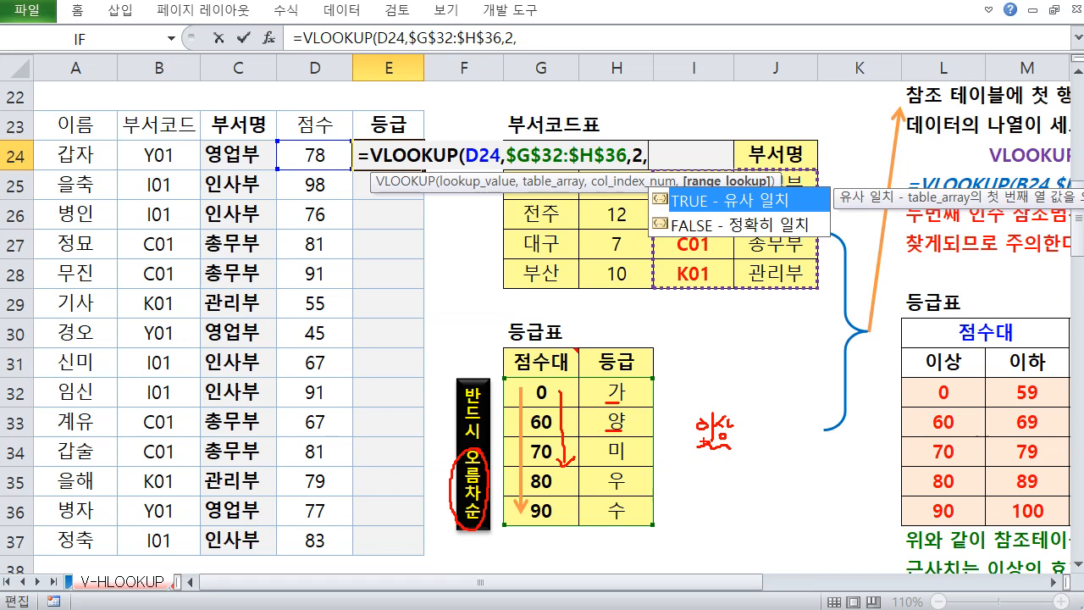
pyautogui.press('Escape')
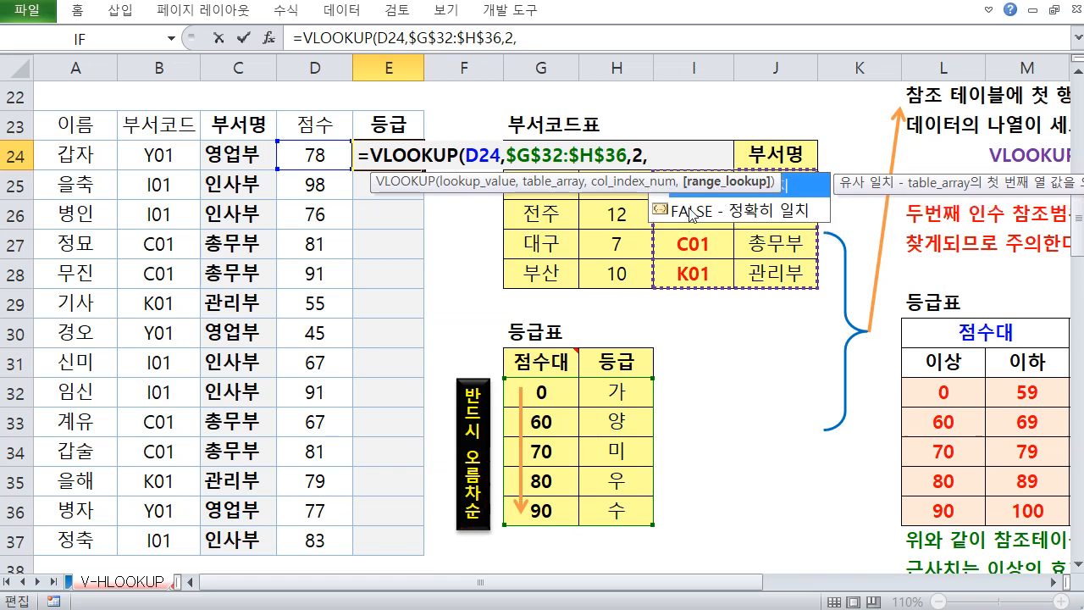
# Choose TRUE approximate match for range_lookup, close the parenthesis and enter the formula in E24
pyautogui.doubleClick(792, 183)
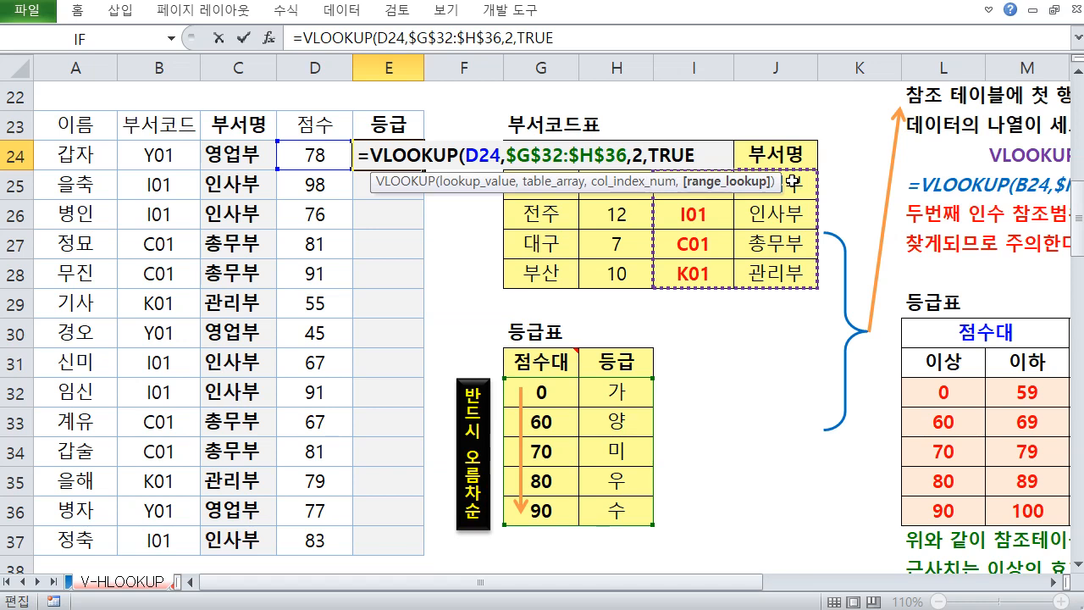
pyautogui.write(')')
pyautogui.press('Return')
# Copy the E24 grade formula down through E37
pyautogui.click(407, 155)
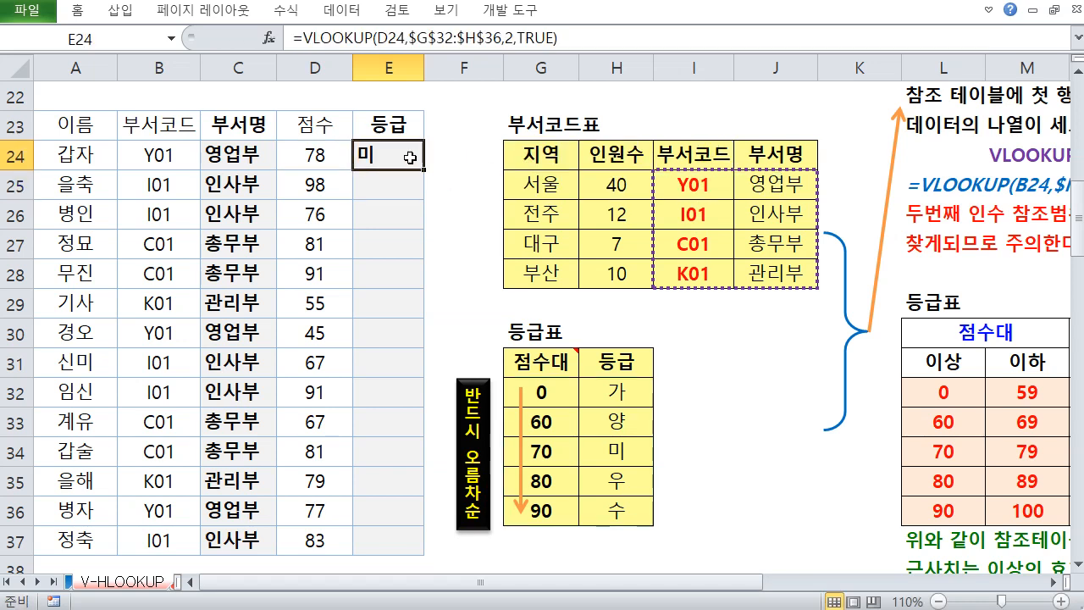
pyautogui.moveTo(426, 172); pyautogui.dragTo(412, 509)
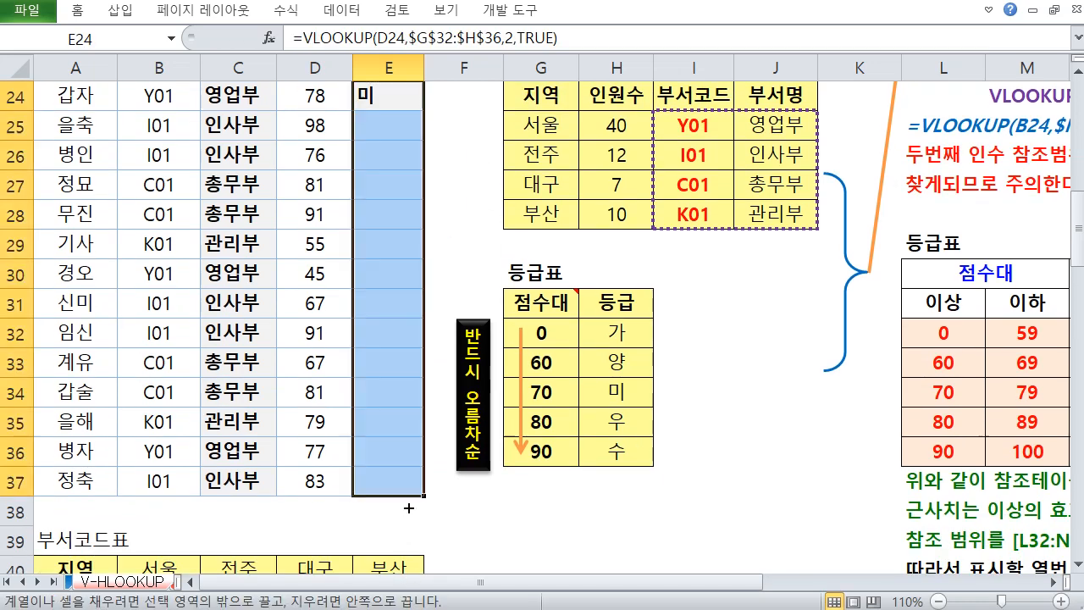
pyautogui.scroll(3, 382, 360)
pyautogui.scroll(-2, 382, 361)
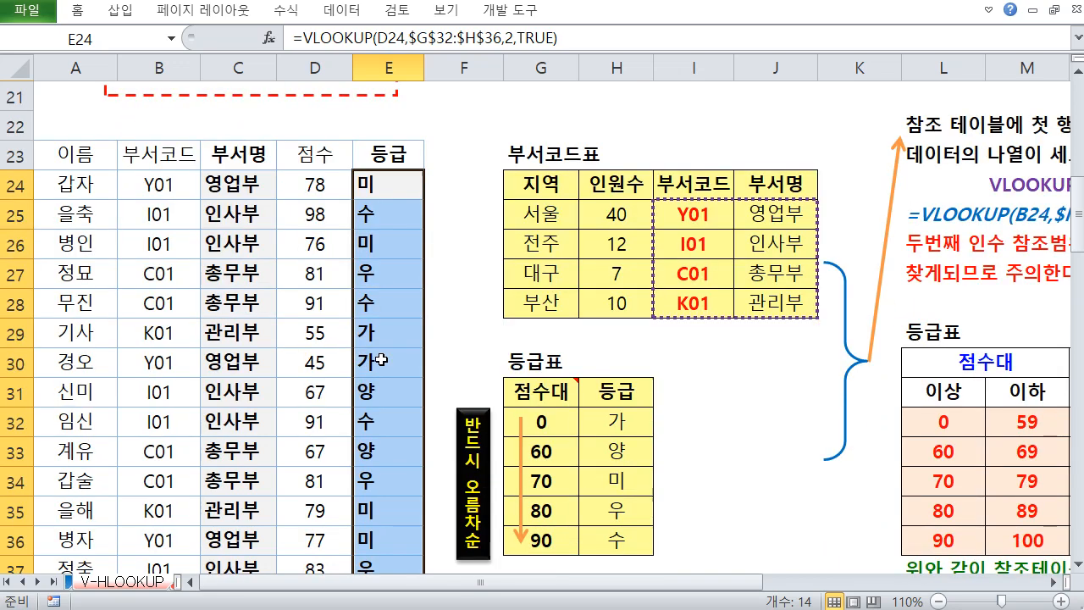
pyautogui.scroll(-1, 382, 360)
pyautogui.scroll(1, 208, 246)
# Clear the department name formulas in C24:C37
pyautogui.moveTo(242, 190); pyautogui.dragTo(247, 564)
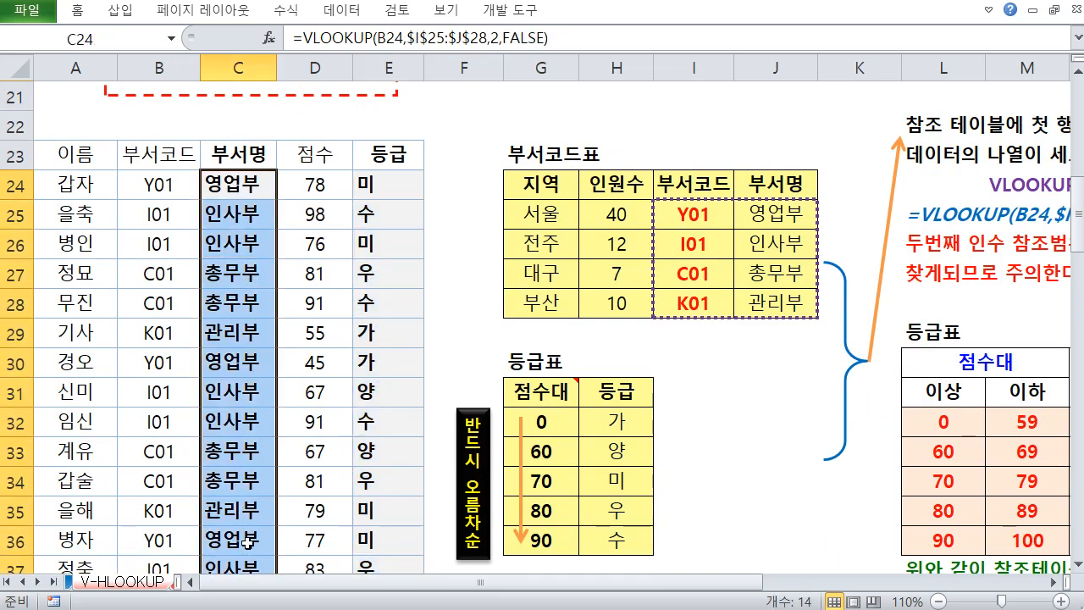
pyautogui.scroll(-1, 248, 542)
pyautogui.press('Delete')
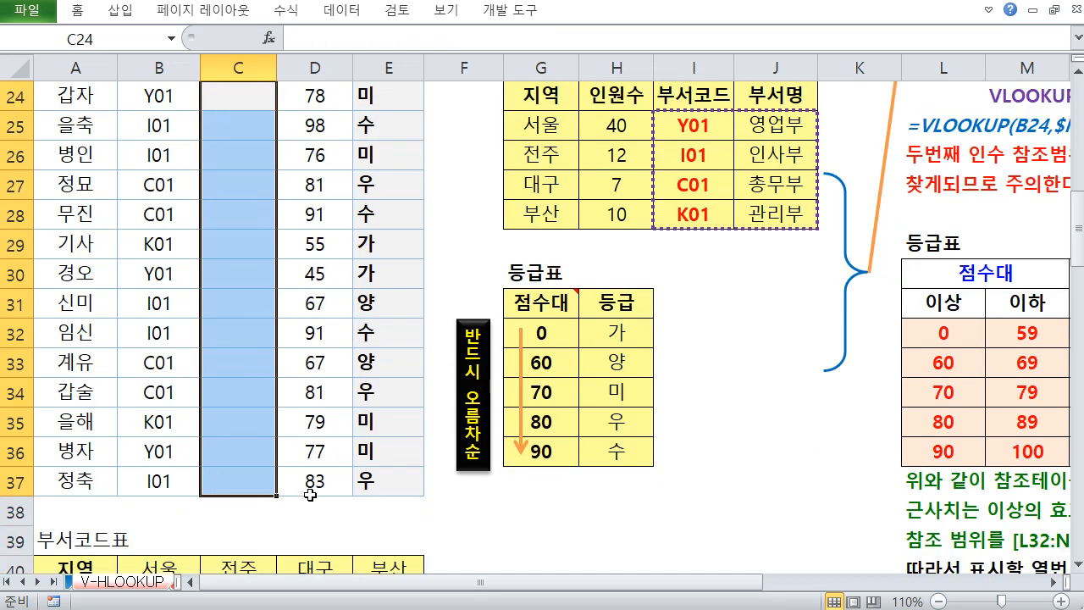
# Examine the horizontal department code table in A40:E43 beneath the data
pyautogui.scroll(-2, 391, 489)
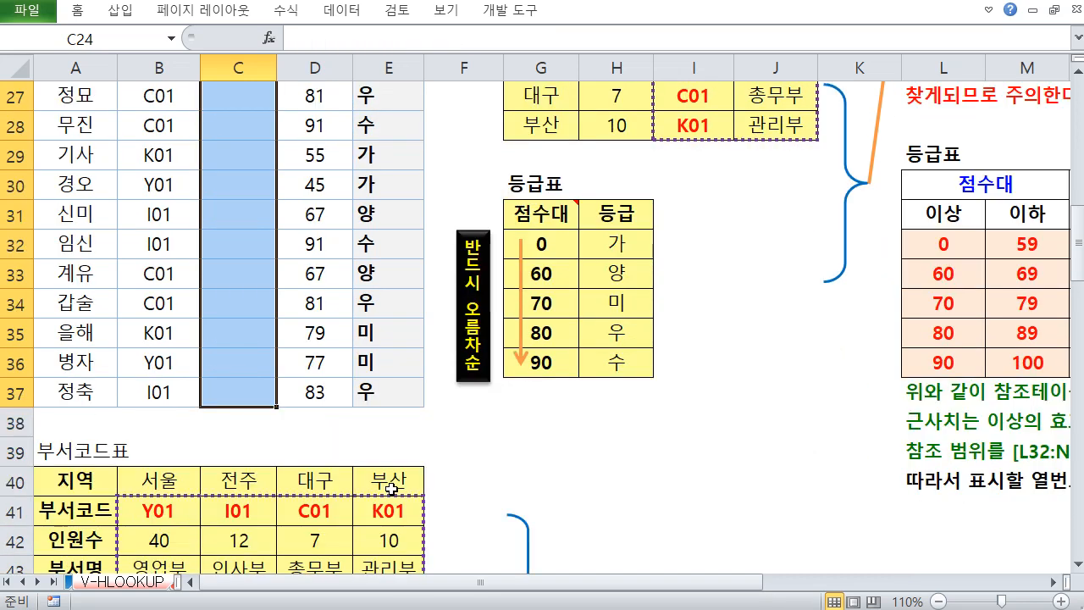
pyautogui.moveTo(78, 391); pyautogui.dragTo(377, 485)
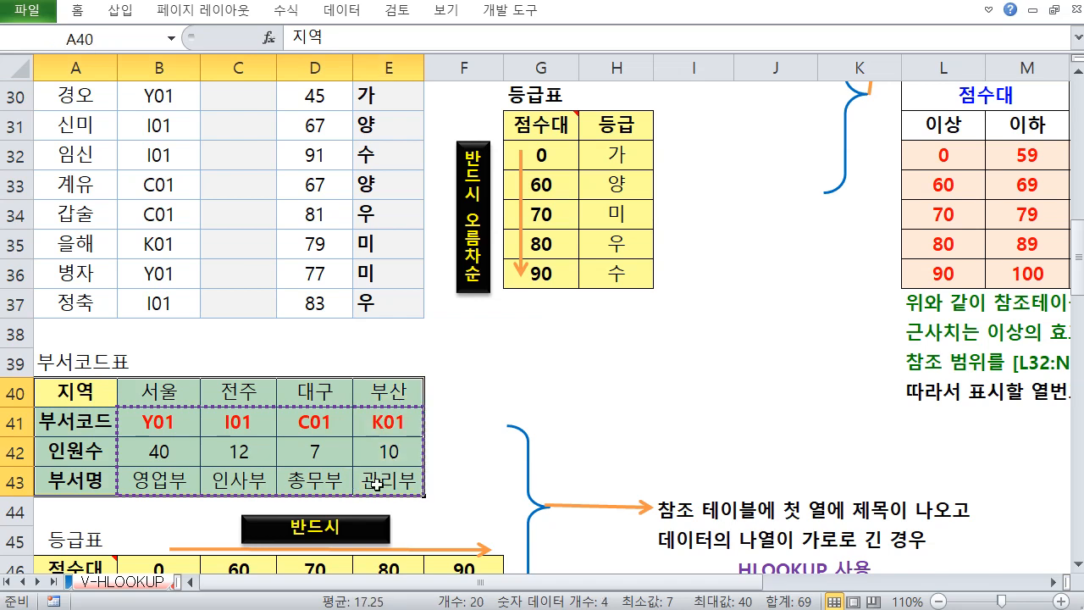
pyautogui.moveTo(88, 400); pyautogui.dragTo(85, 481)
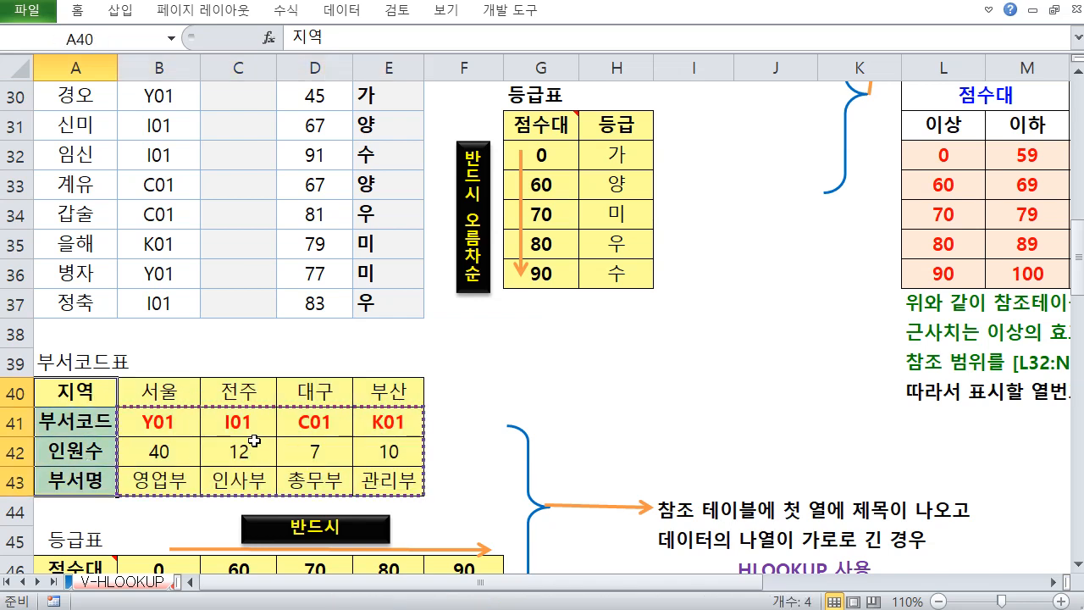
pyautogui.scroll(4, 271, 440)
pyautogui.click(246, 281)
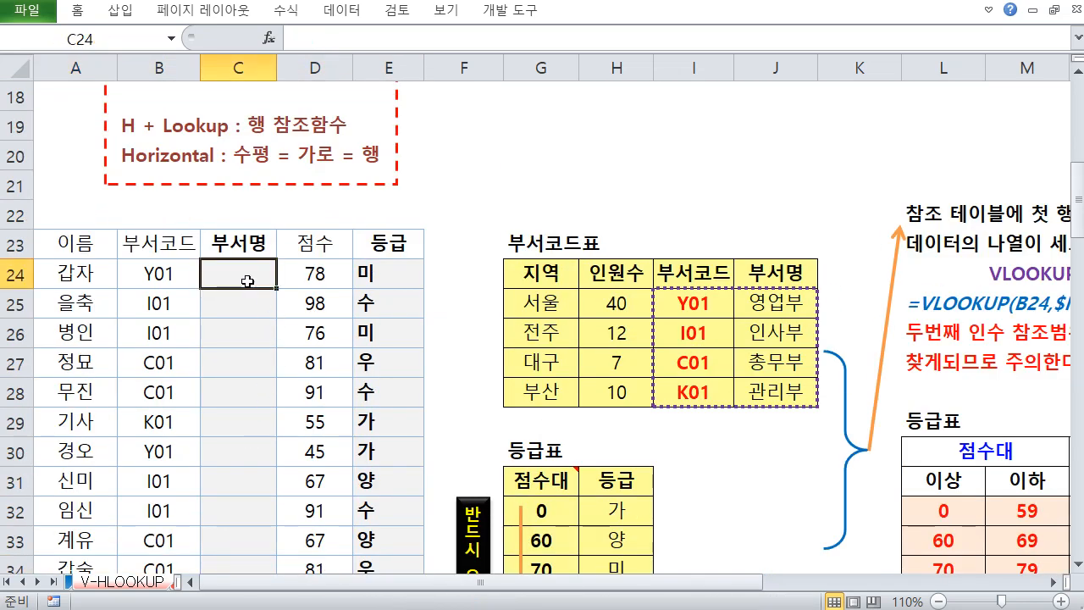
# Start an HLOOKUP formula in C24 with B24 as the lookup value
pyautogui.scroll(-1, 246, 280)
pyautogui.write('=')
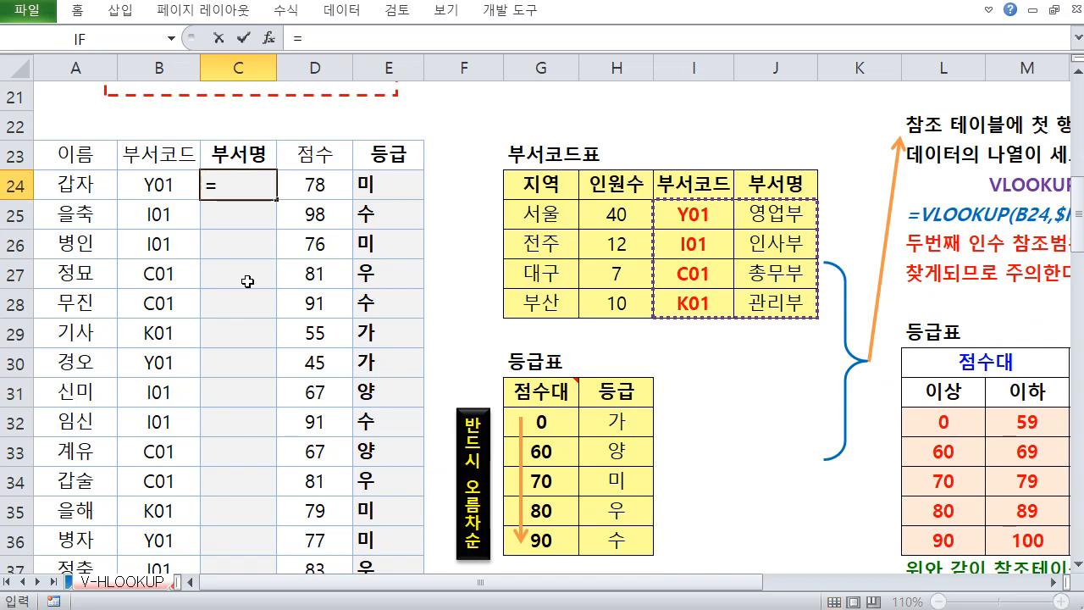
pyautogui.write('HL')
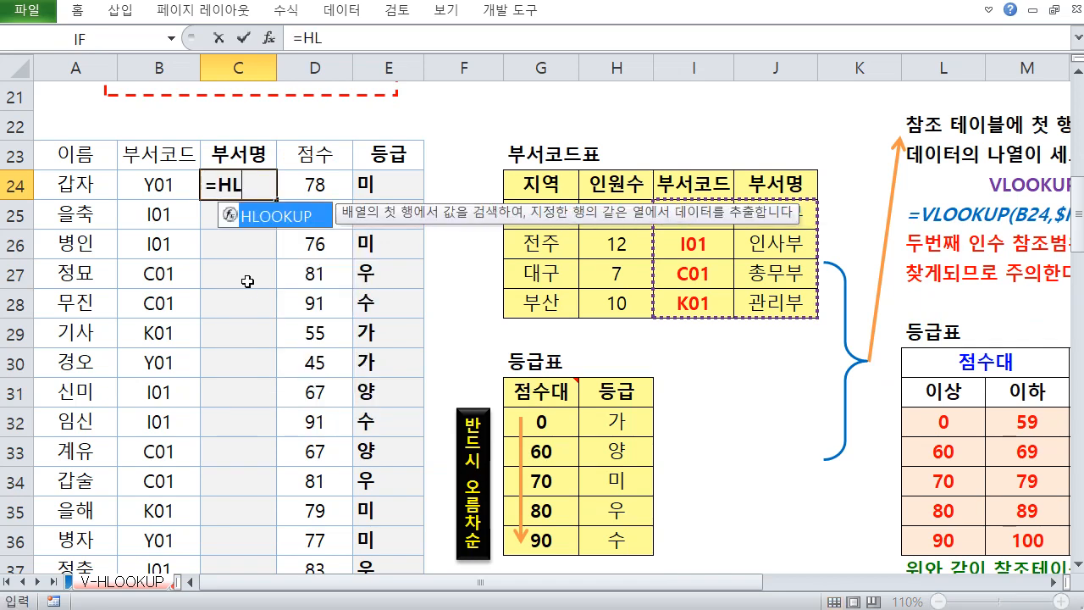
pyautogui.press('Tab')
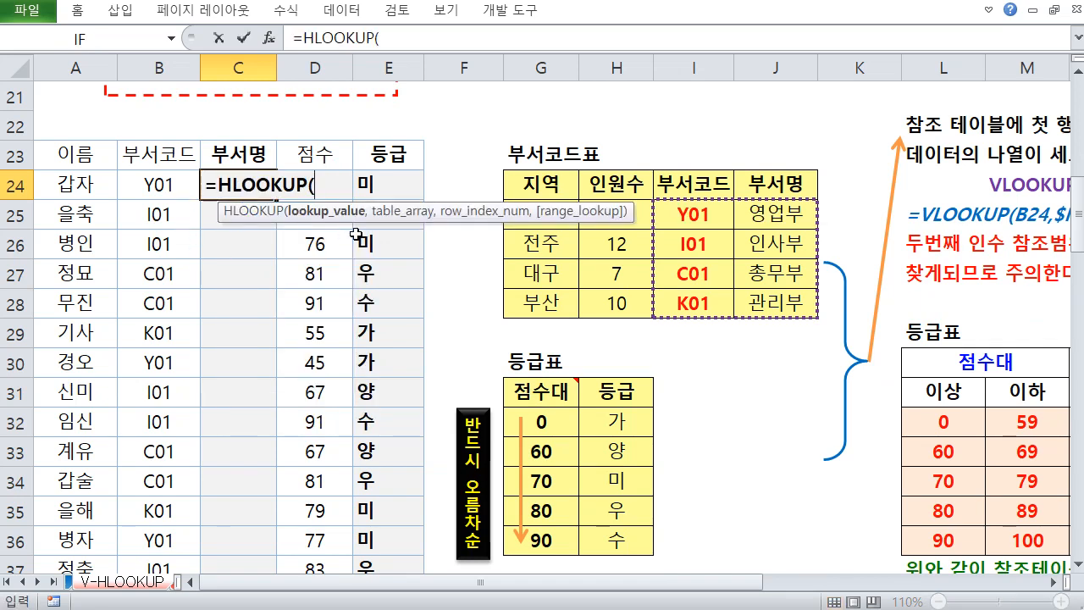
pyautogui.click(174, 181)
# Set the table_array to the department code table as absolute range $B$41:$E$43
pyautogui.scroll(-2, 204, 279)
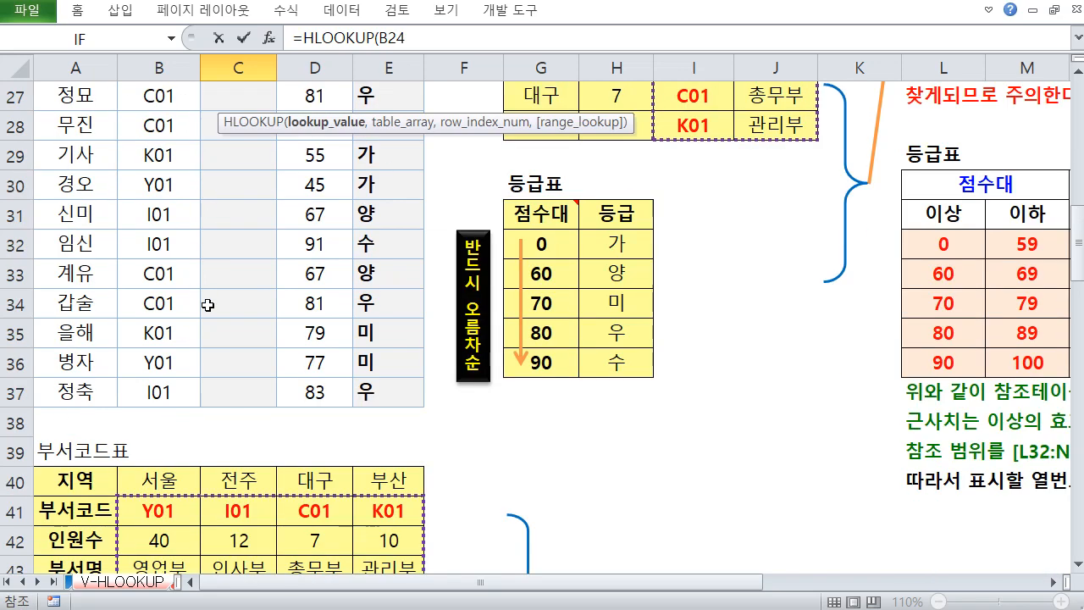
pyautogui.scroll(1, 232, 501)
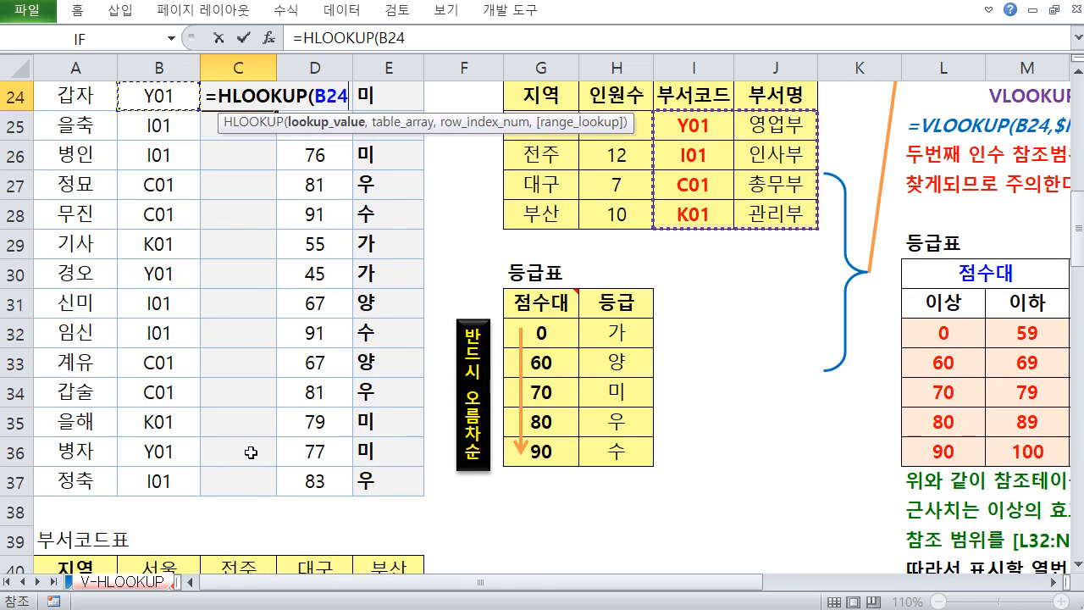
pyautogui.write(',')
pyautogui.scroll(3, 315, 407)
pyautogui.scroll(-6, 197, 441)
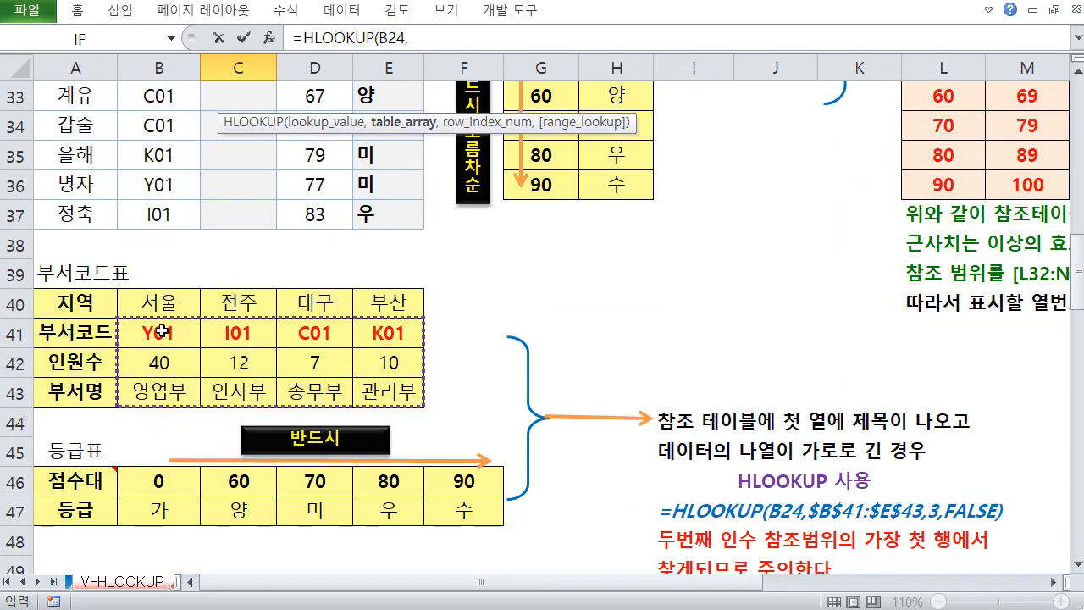
pyautogui.moveTo(163, 333); pyautogui.dragTo(360, 398)
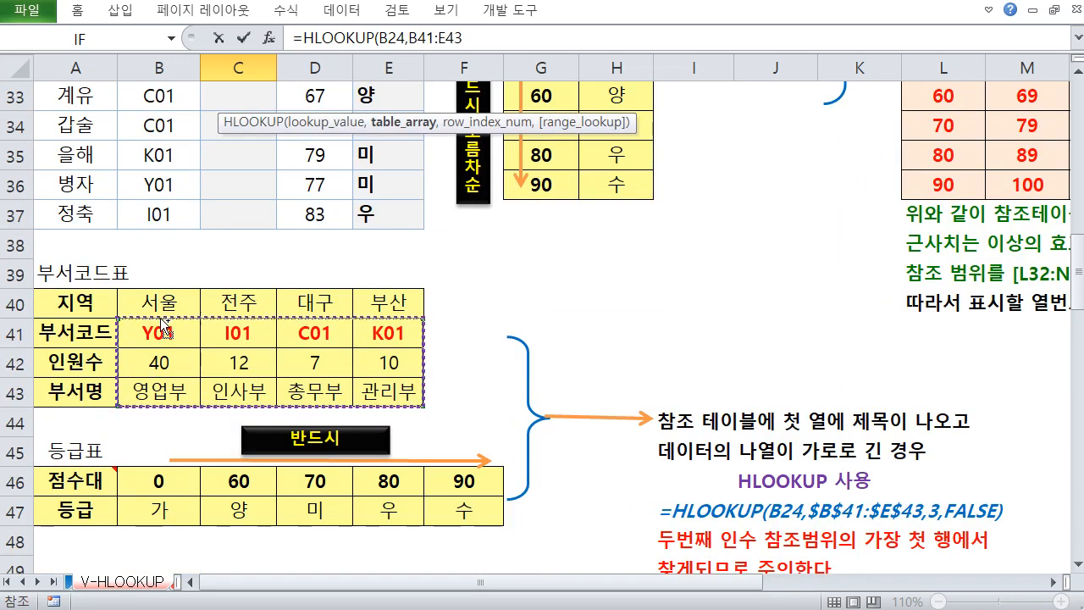
pyautogui.moveTo(146, 303)
pyautogui.mouseDown()
pyautogui.moveTo(412, 301)
pyautogui.moveTo(350, 327)
pyautogui.moveTo(414, 330)
pyautogui.mouseUp()
pyautogui.press('Escape')
pyautogui.scroll(3, 158, 315)
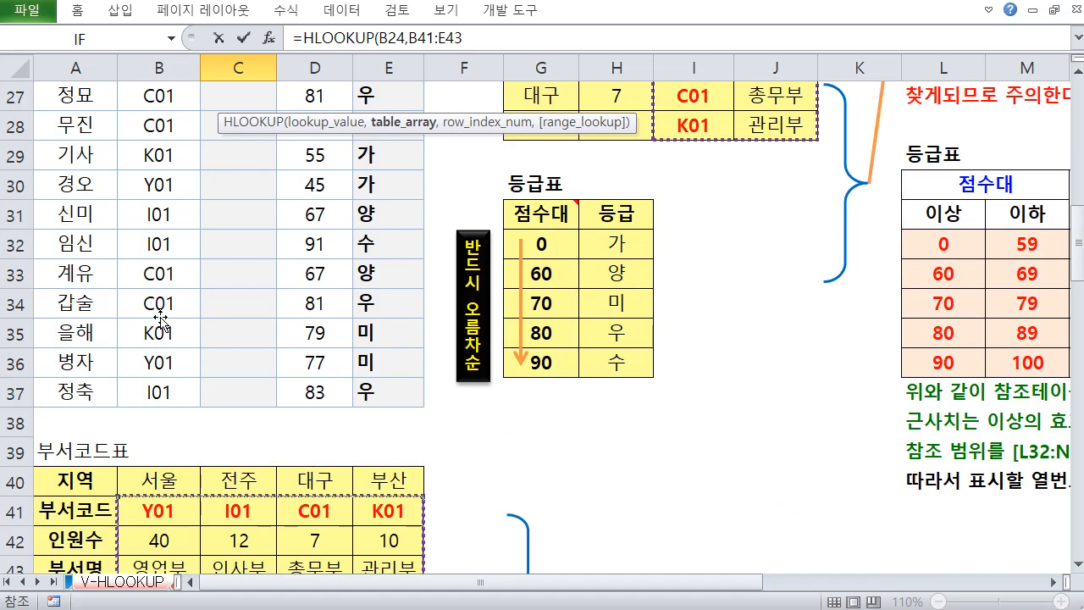
pyautogui.press('F4')
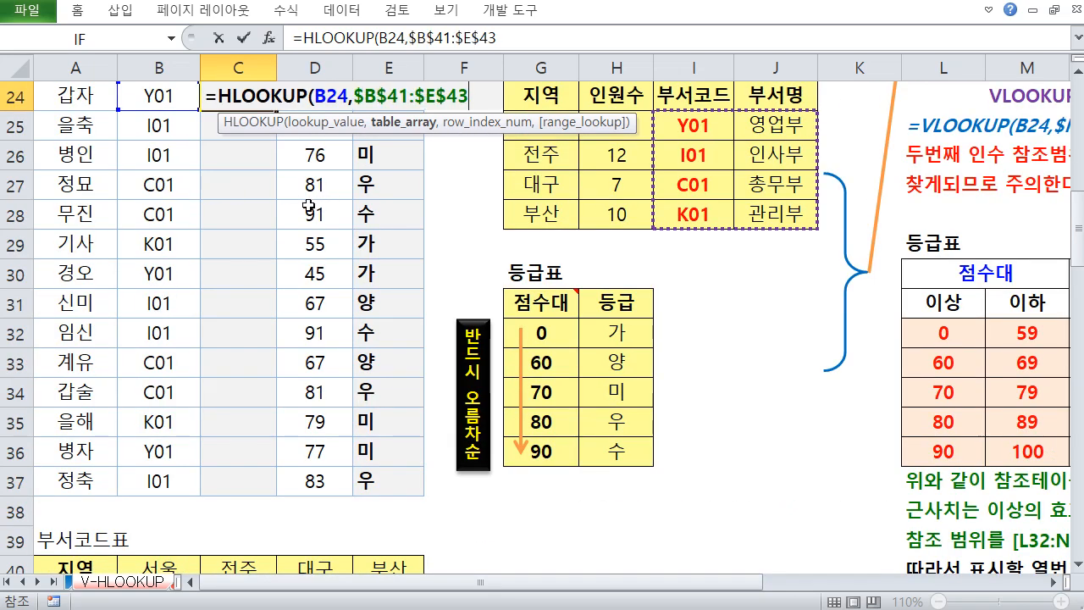
pyautogui.write(',')
# Set the row_index_num to 3 for the department name row
pyautogui.scroll(-2, 308, 206)
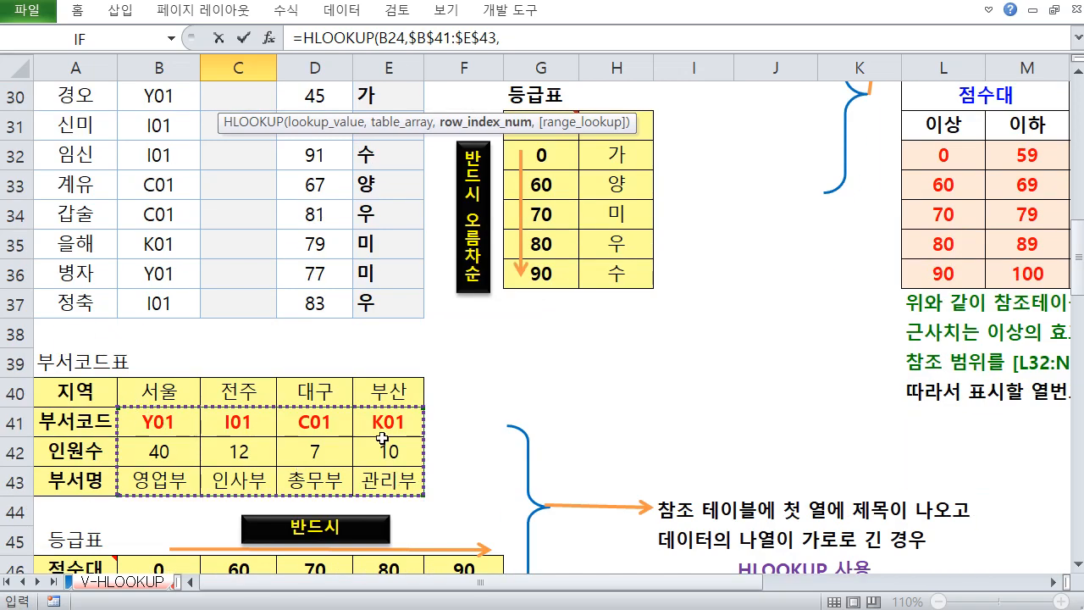
pyautogui.scroll(3, 383, 438)
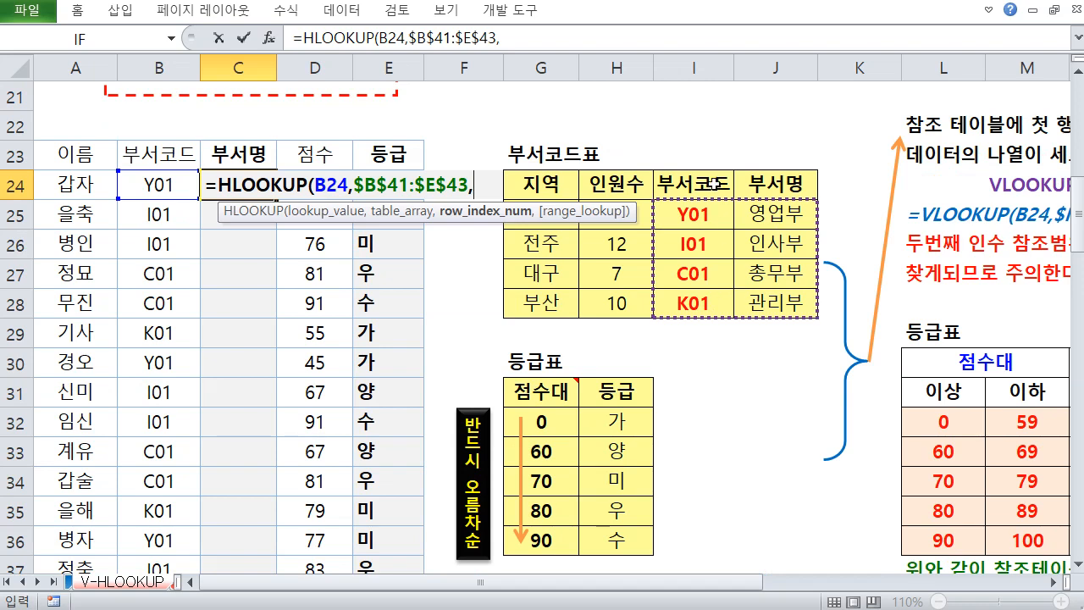
pyautogui.scroll(-4, 346, 323)
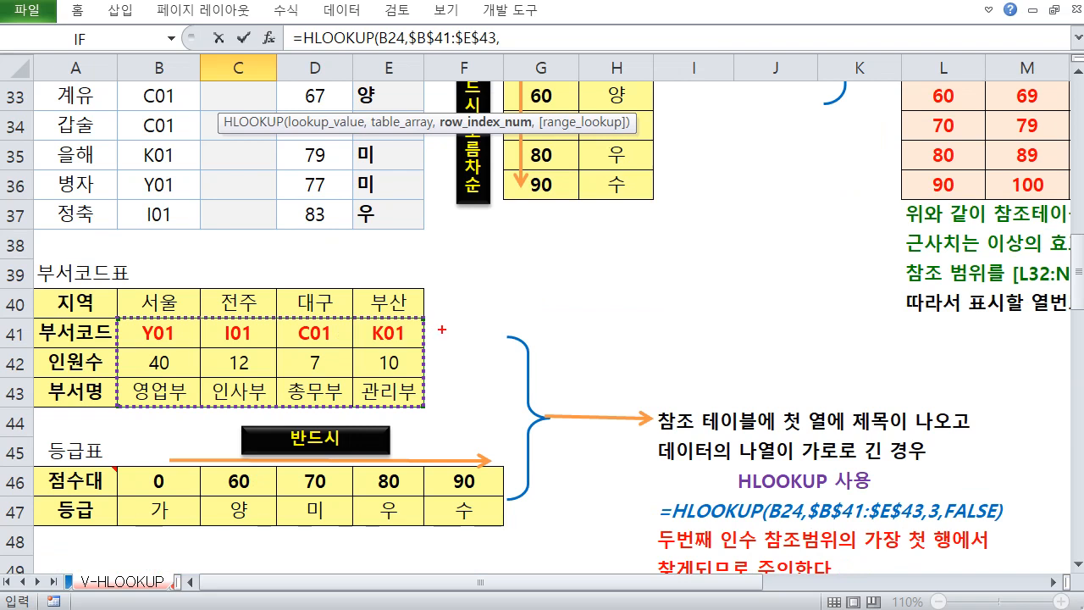
pyautogui.moveTo(455, 320)
pyautogui.mouseDown()
pyautogui.moveTo(442, 339)
pyautogui.moveTo(460, 365)
pyautogui.mouseUp()
pyautogui.moveTo(444, 381)
pyautogui.mouseDown()
pyautogui.moveTo(457, 383)
pyautogui.moveTo(449, 398)
pyautogui.mouseUp()
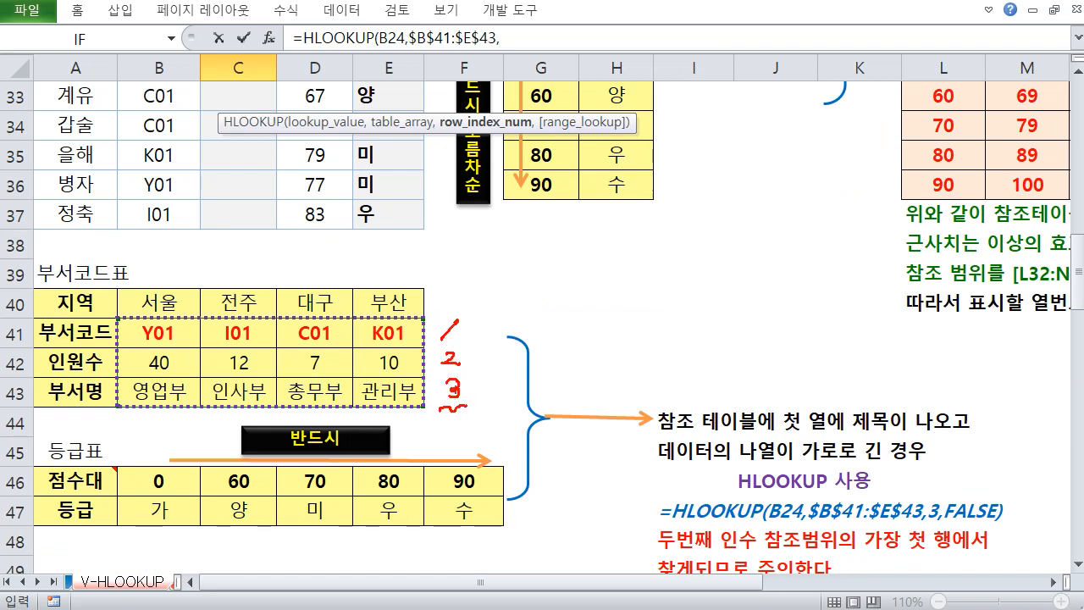
pyautogui.press('Escape')
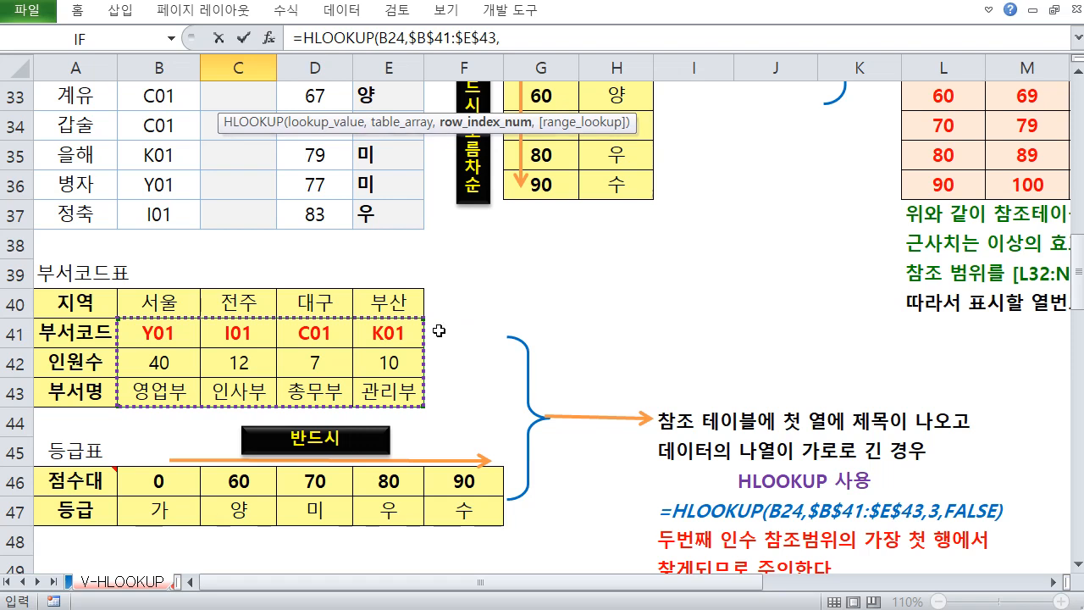
pyautogui.scroll(4, 438, 331)
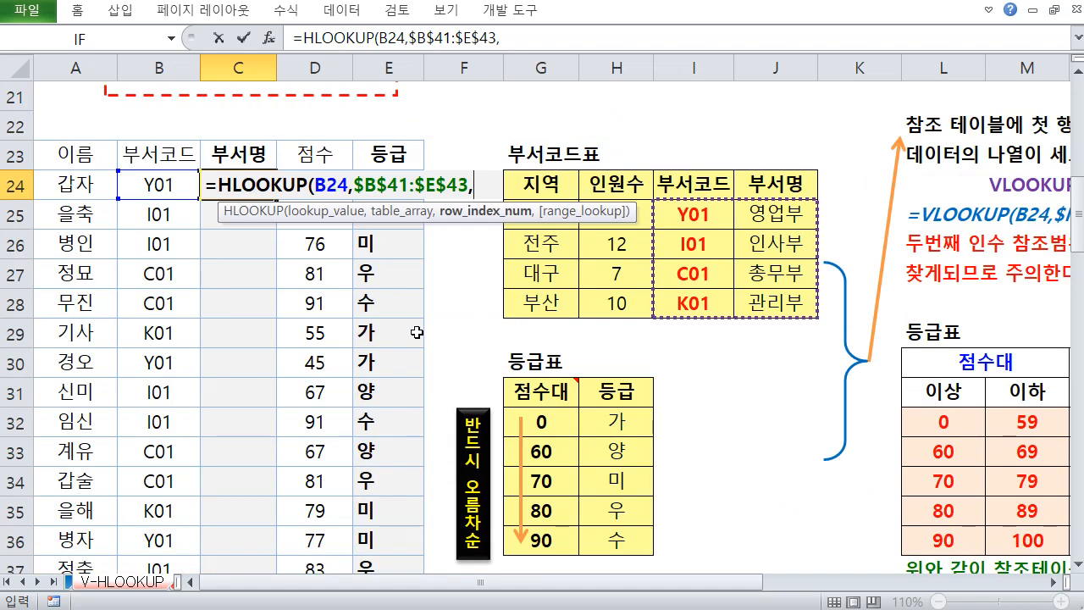
pyautogui.write('3,')
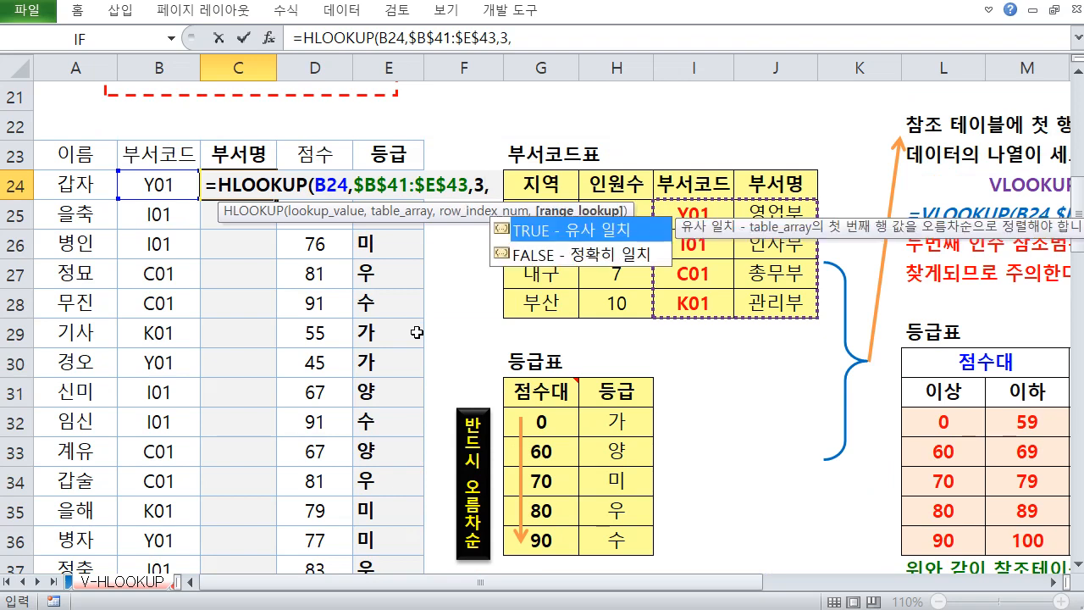
# Choose FALSE exact match, close the parenthesis and enter the formula in C24
pyautogui.click(606, 257)
pyautogui.doubleClick(606, 256)
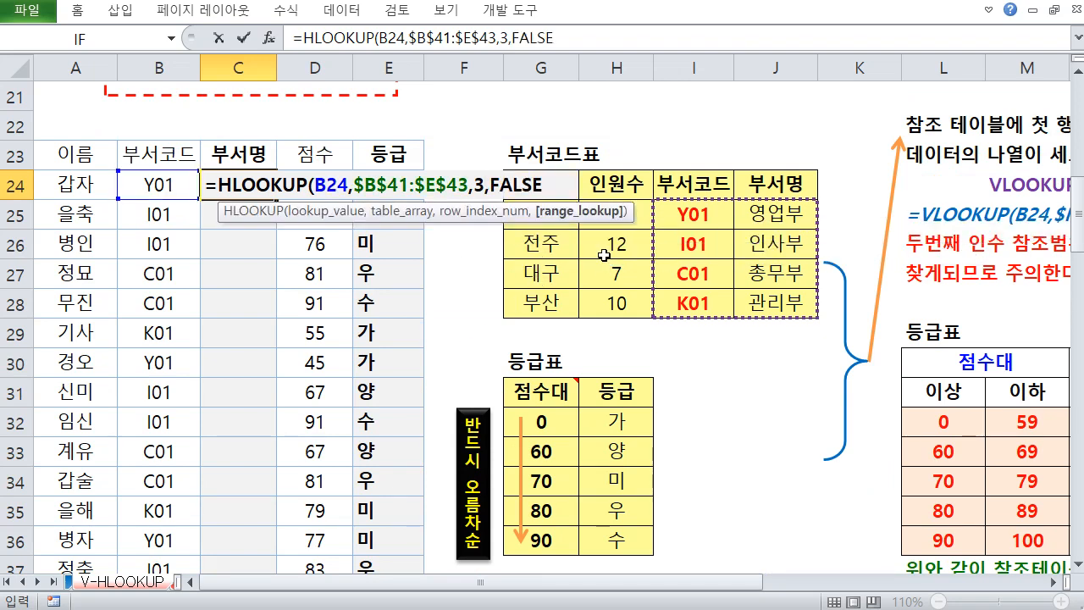
pyautogui.write(')')
pyautogui.press('Return')
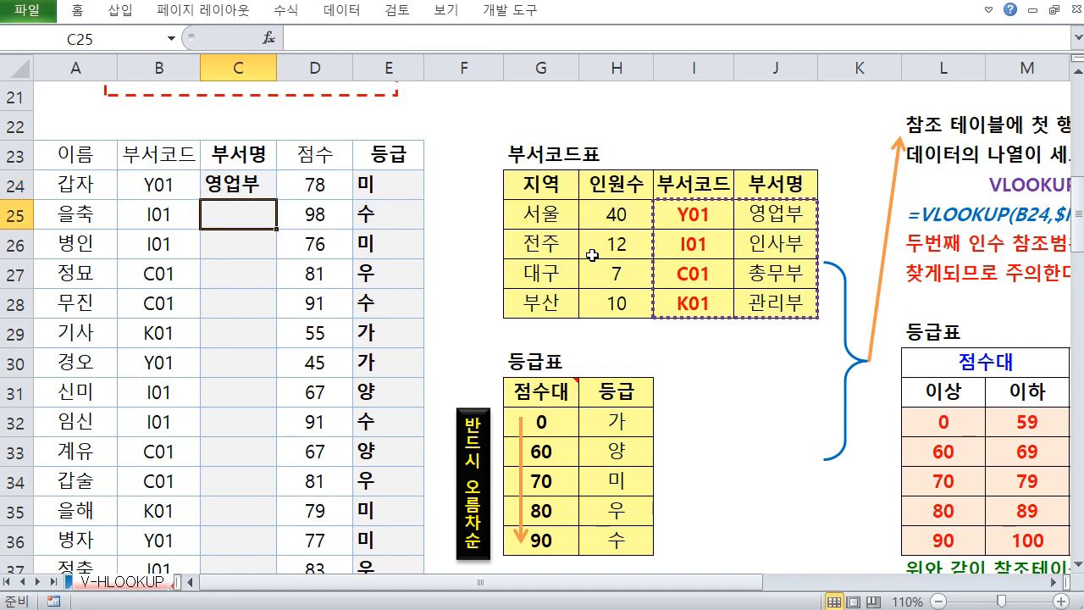
# Copy the C24 department formula down through C37
pyautogui.click(269, 182)
pyautogui.moveTo(276, 198); pyautogui.dragTo(250, 517)
pyautogui.scroll(2, 349, 362)
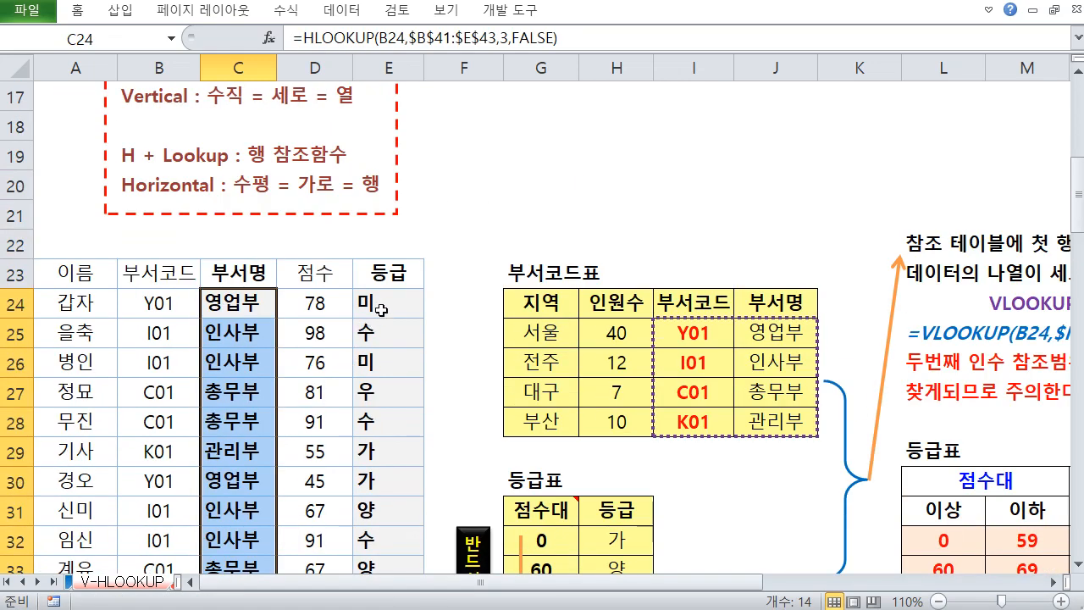
# Clear the grade formula in E24
pyautogui.click(383, 303)
pyautogui.press('Delete')
pyautogui.write('=')
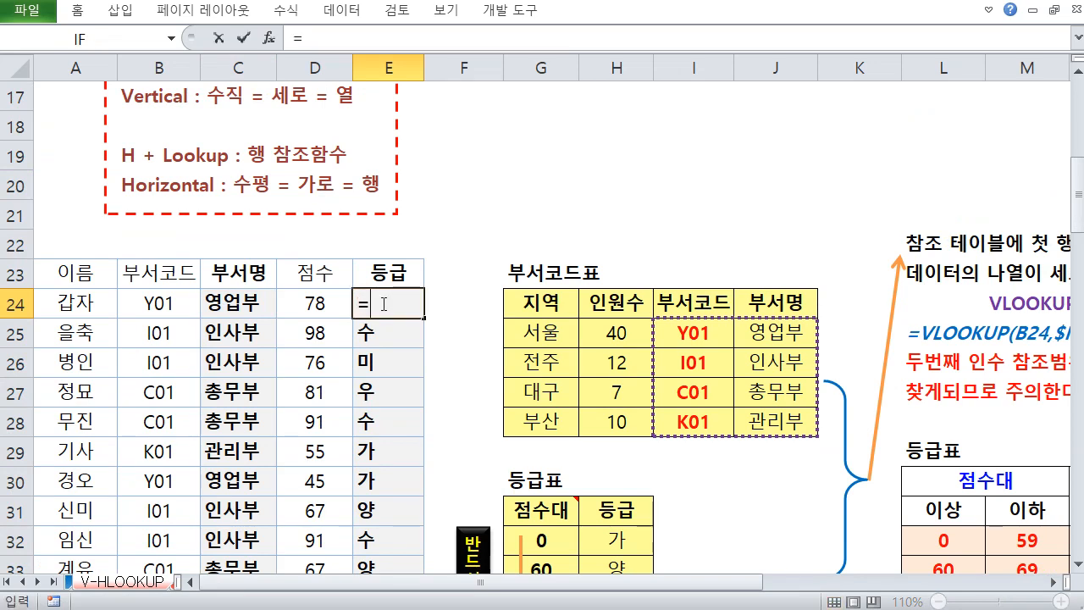
pyautogui.write('HL')
pyautogui.press('Tab')
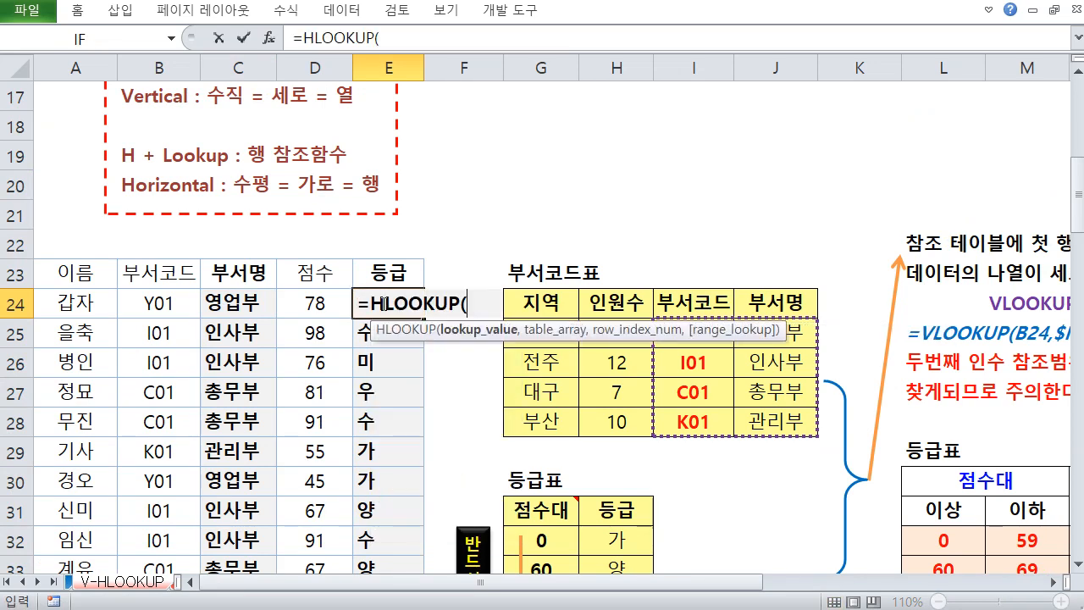
pyautogui.click(305, 305)
pyautogui.scroll(-5, 301, 326)
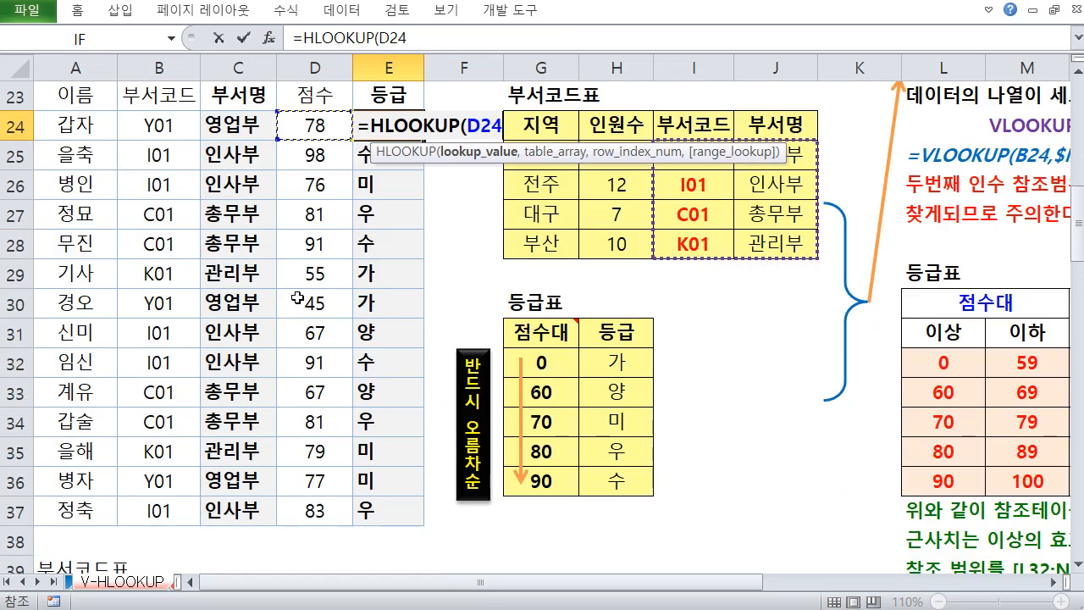
pyautogui.write(',')
pyautogui.scroll(-1, 301, 349)
pyautogui.moveTo(161, 421); pyautogui.dragTo(448, 441)
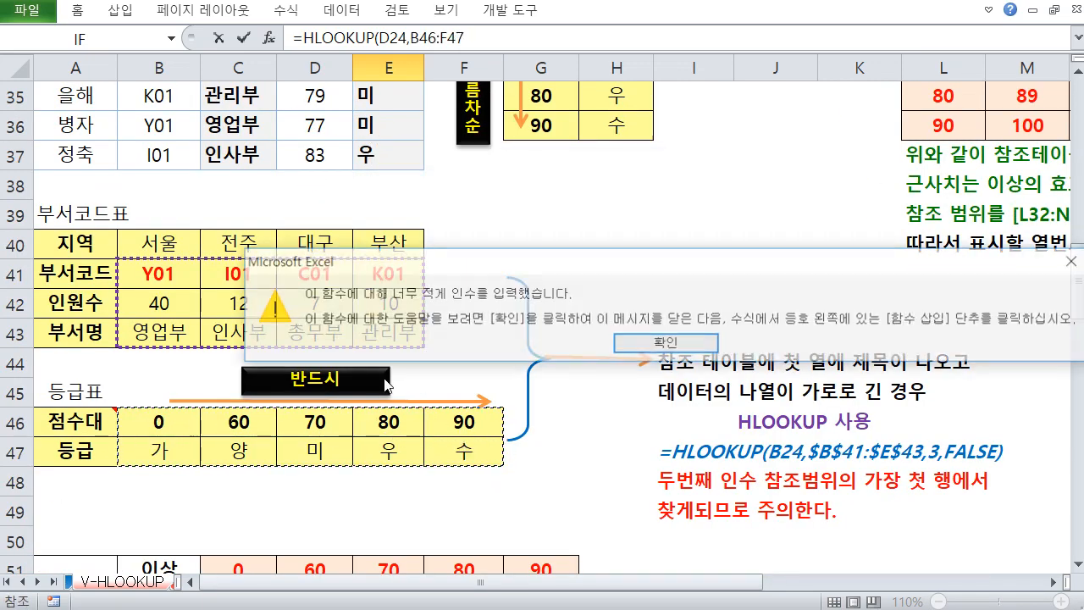
pyautogui.press('Return')
pyautogui.click(644, 344)
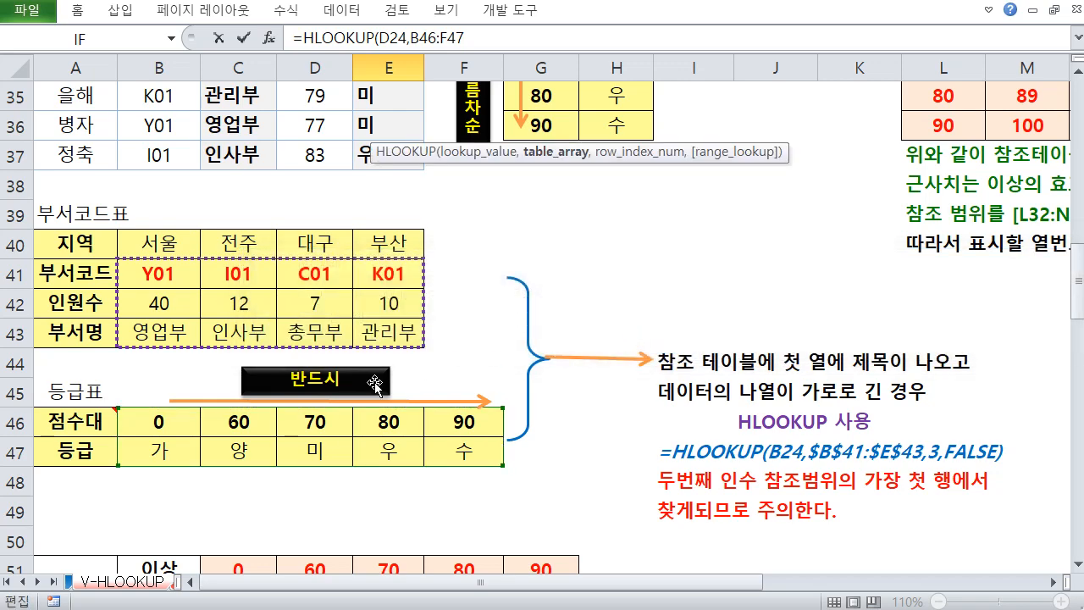
pyautogui.press('Return')
pyautogui.press('Return')
pyautogui.press('Escape')
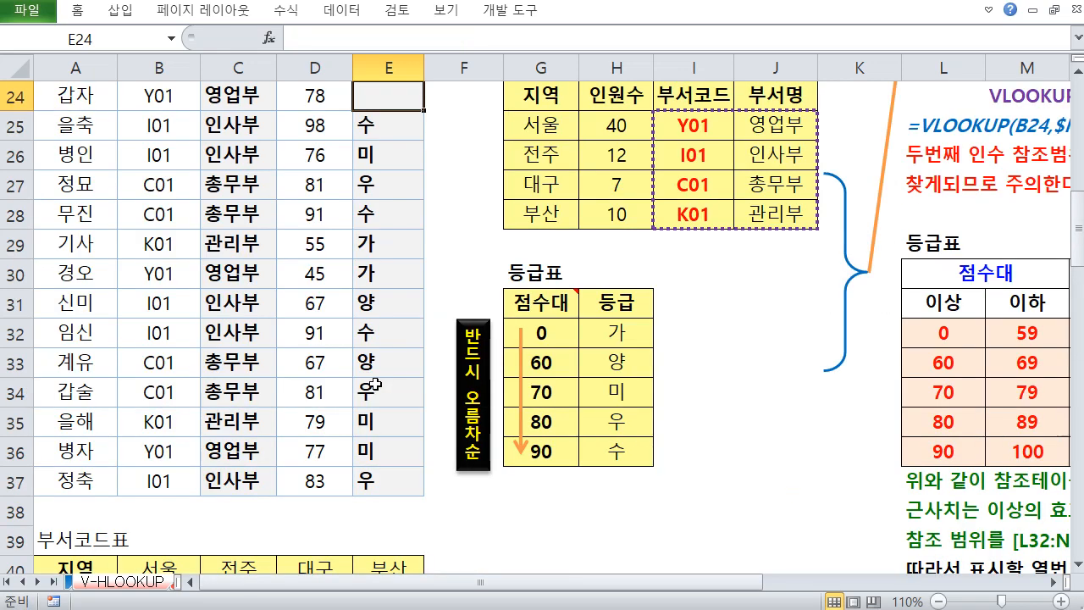
# Widen the 반드시 label shape above the grade table so it reads 반드시 오름차순
pyautogui.scroll(-4, 374, 396)
pyautogui.click(347, 360)
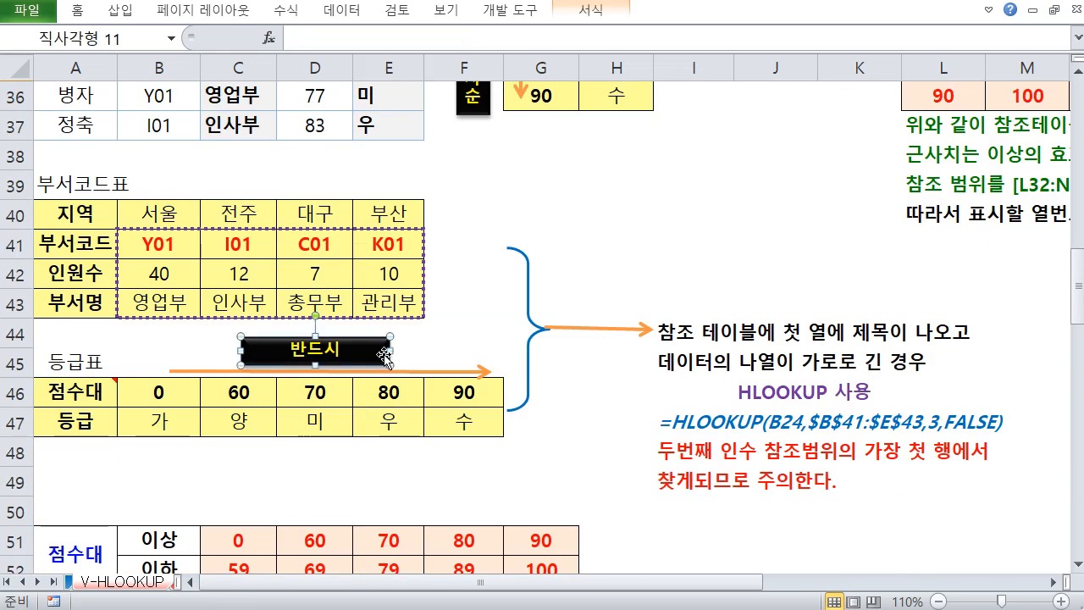
pyautogui.moveTo(390, 351); pyautogui.dragTo(418, 351)
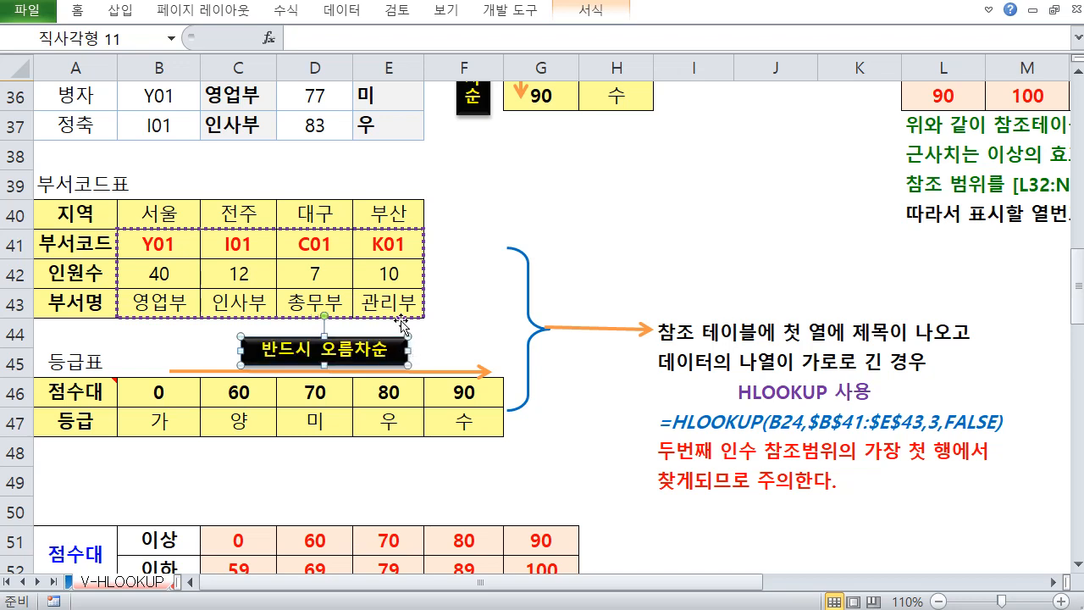
# Begin an HLOOKUP formula in E24 with D24 as the lookup value
pyautogui.scroll(4, 378, 295)
pyautogui.scroll(2, 381, 288)
pyautogui.click(386, 271)
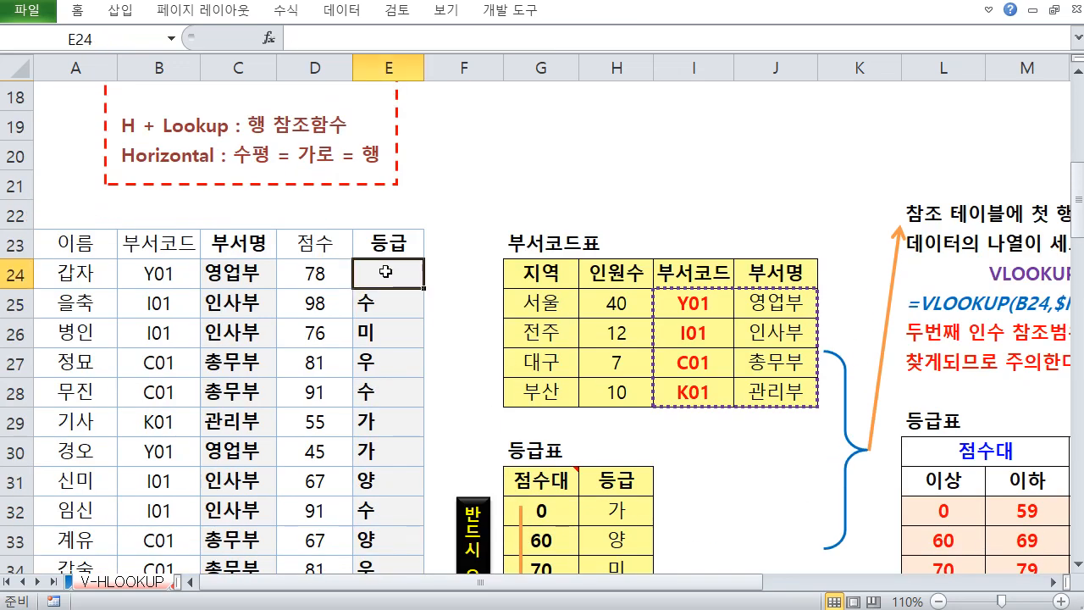
pyautogui.write('=HL')
pyautogui.press('Tab')
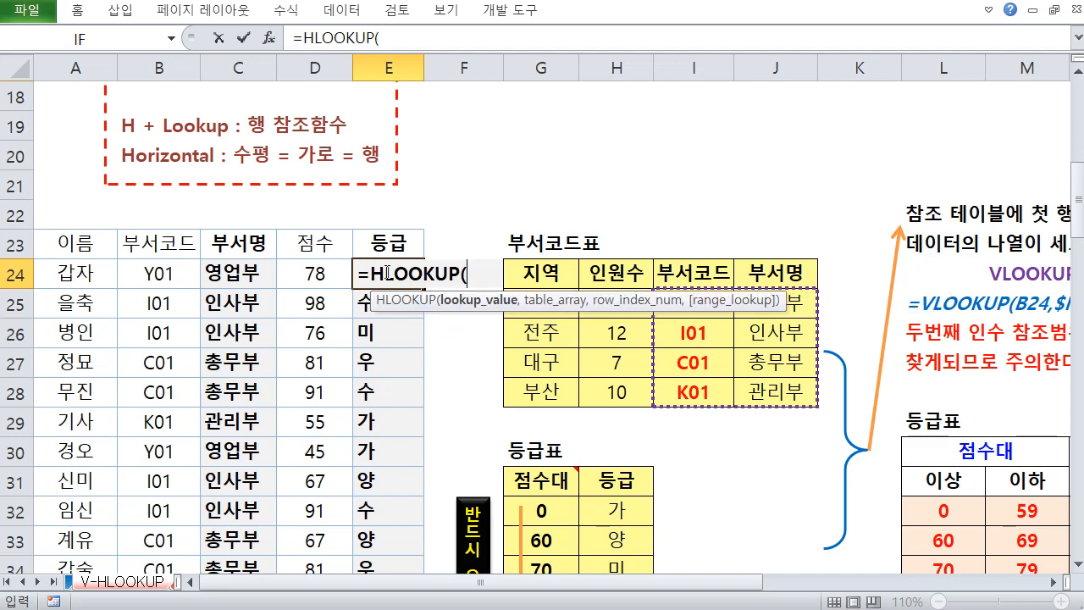
pyautogui.click(284, 271)
pyautogui.write(',')
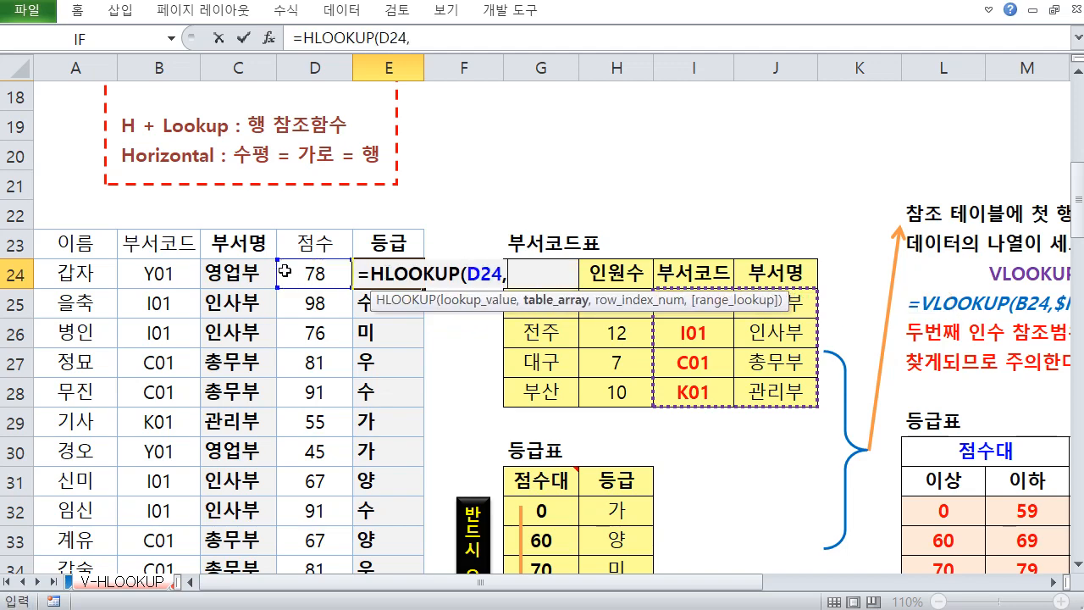
# Set the HLOOKUP table array in E24 to the horizontal grade table as the absolute range $B$46:$F$47
pyautogui.scroll(-6, 284, 271)
pyautogui.click(184, 388)
pyautogui.moveTo(183, 388); pyautogui.dragTo(477, 415)
pyautogui.scroll(4, 445, 420)
pyautogui.scroll(2, 440, 390)
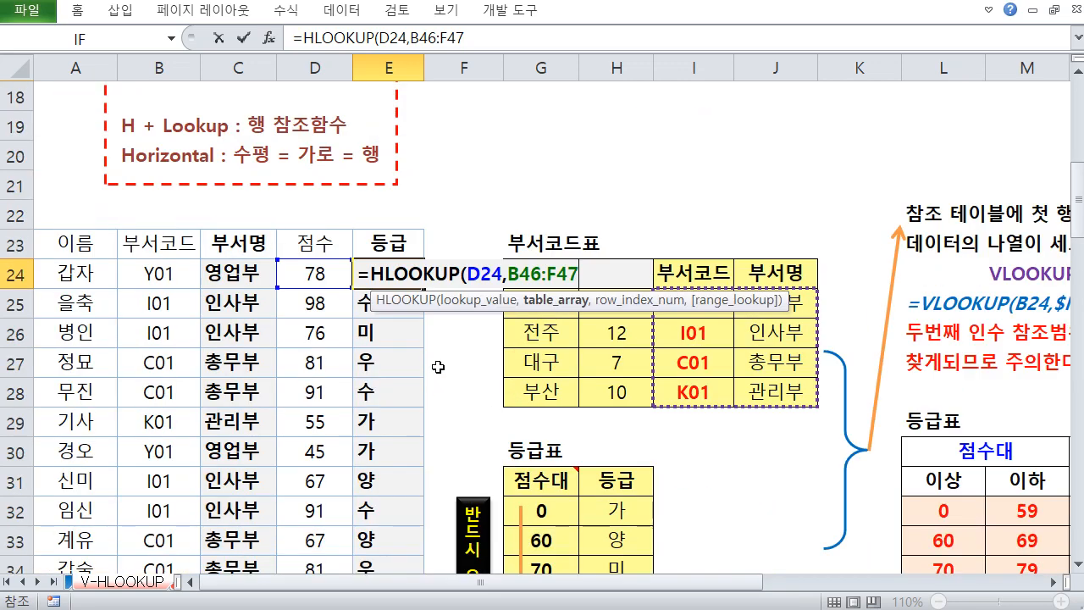
pyautogui.press('F4')
pyautogui.write(',')
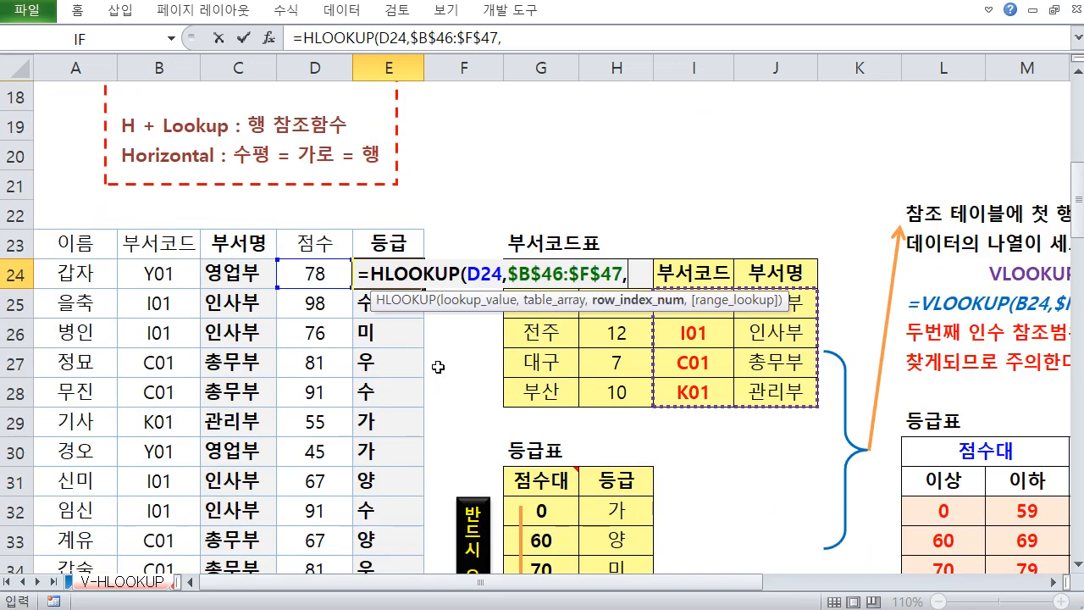
# Finish the HLOOKUP with row index 2 and TRUE for approximate match, and enter the formula
pyautogui.scroll(-3, 557, 417)
pyautogui.scroll(-2, 509, 478)
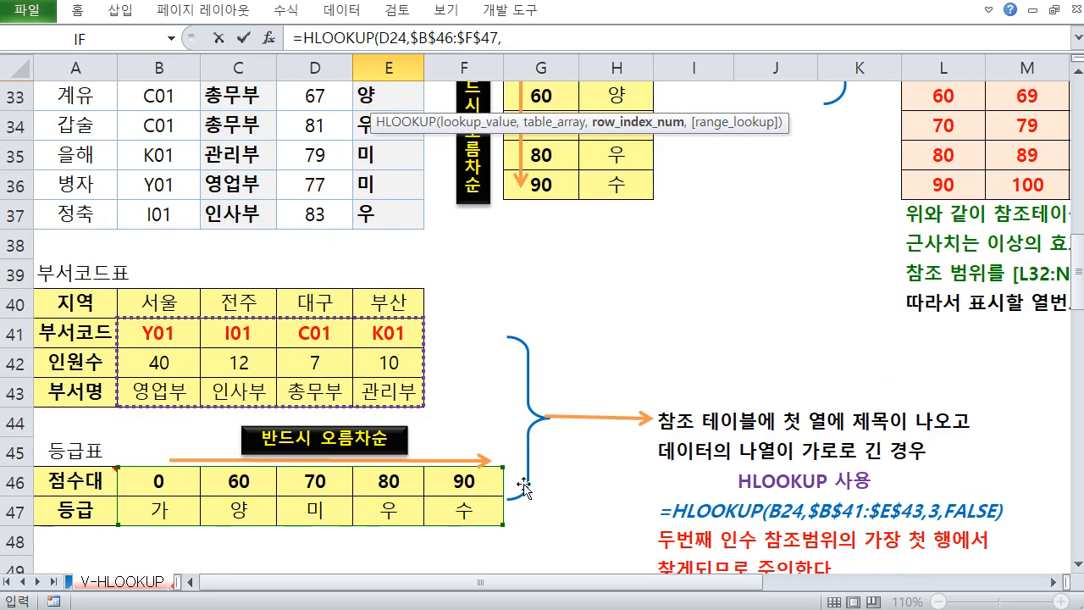
pyautogui.scroll(-1, 543, 487)
pyautogui.scroll(4, 467, 430)
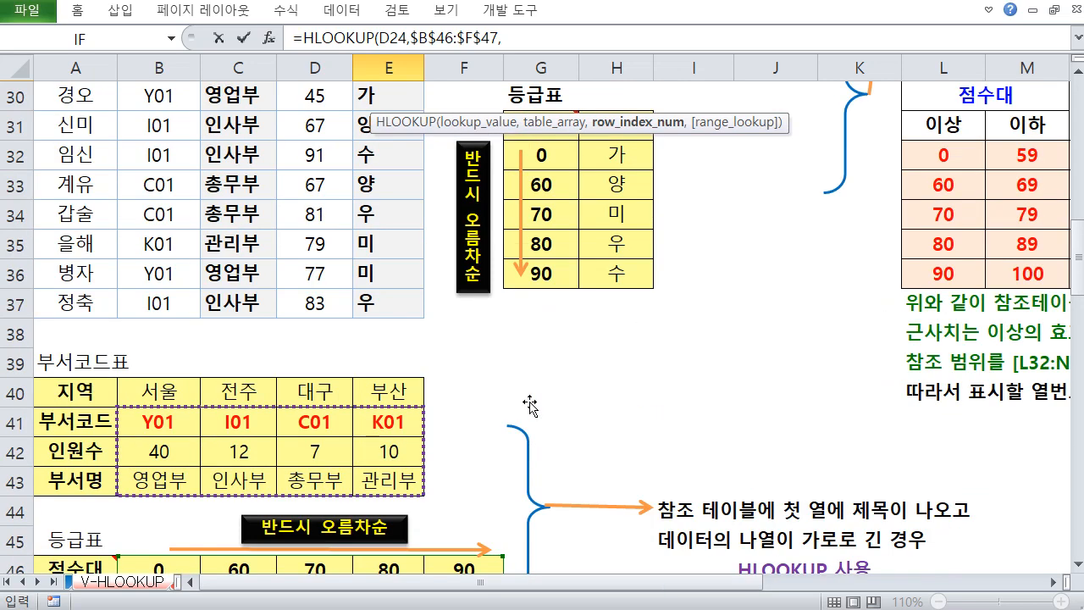
pyautogui.write('2')
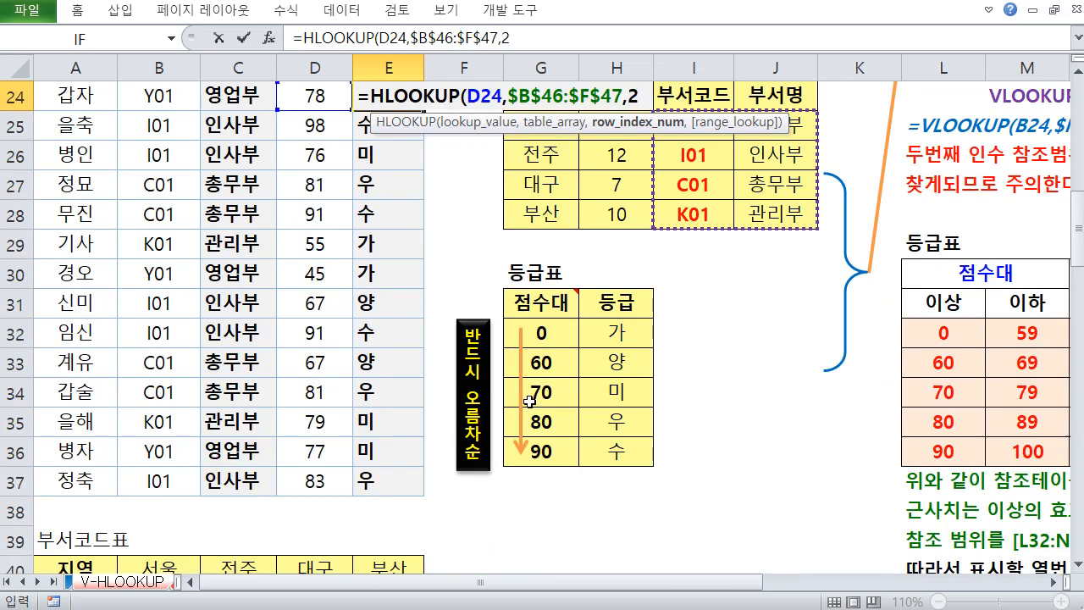
pyautogui.write(',')
pyautogui.scroll(2, 685, 263)
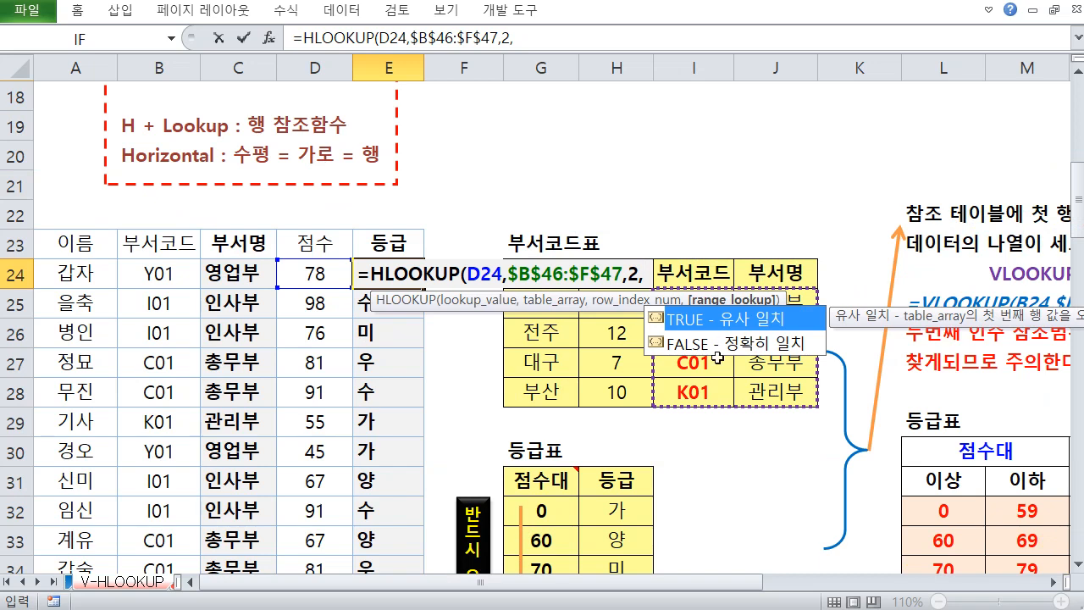
pyautogui.doubleClick(733, 319)
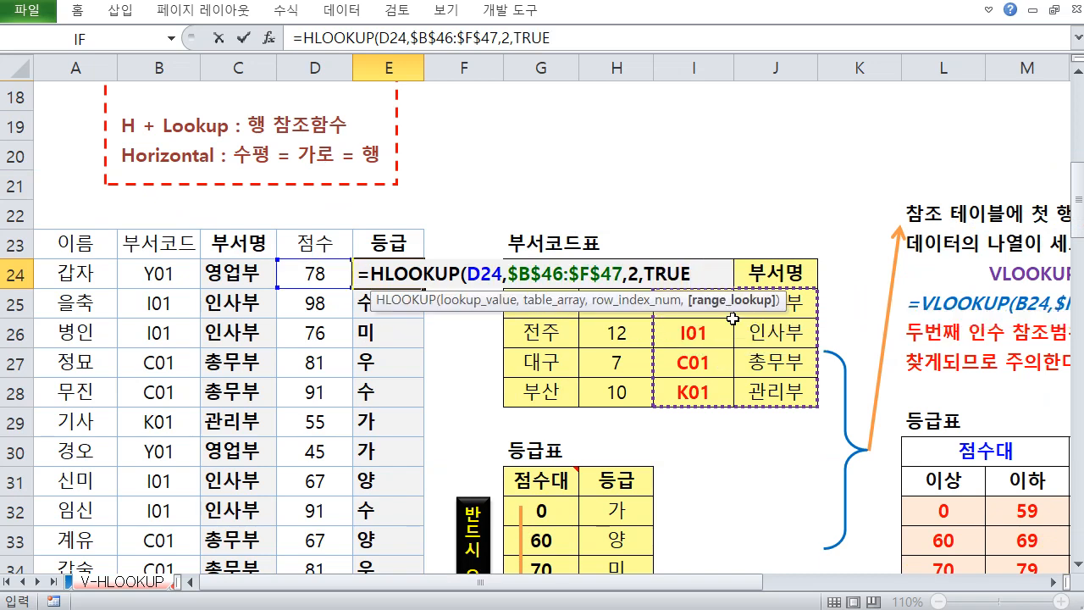
pyautogui.write(')')
pyautogui.press('Return')
# Fill the E24 HLOOKUP grade formula down through E37
pyautogui.press('Up')
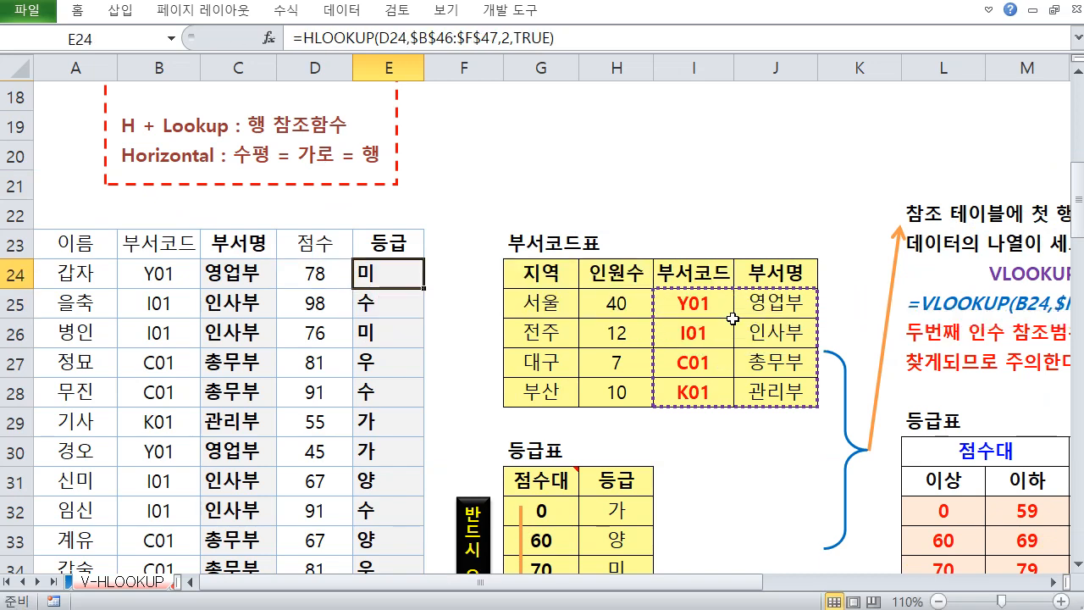
pyautogui.moveTo(424, 288); pyautogui.dragTo(410, 547)
pyautogui.click(386, 333)
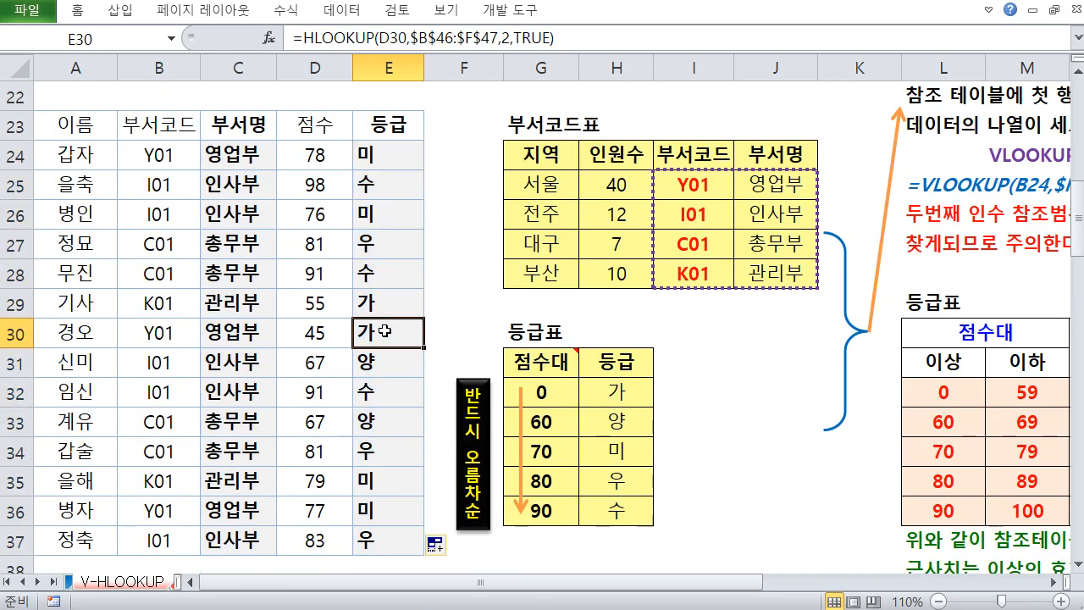
# Review the sheet's lookup explanations and the range-based grade tables on both the vertical and horizontal layouts
pyautogui.scroll(3, 386, 333)
pyautogui.scroll(2, 385, 333)
pyautogui.scroll(1, 490, 354)
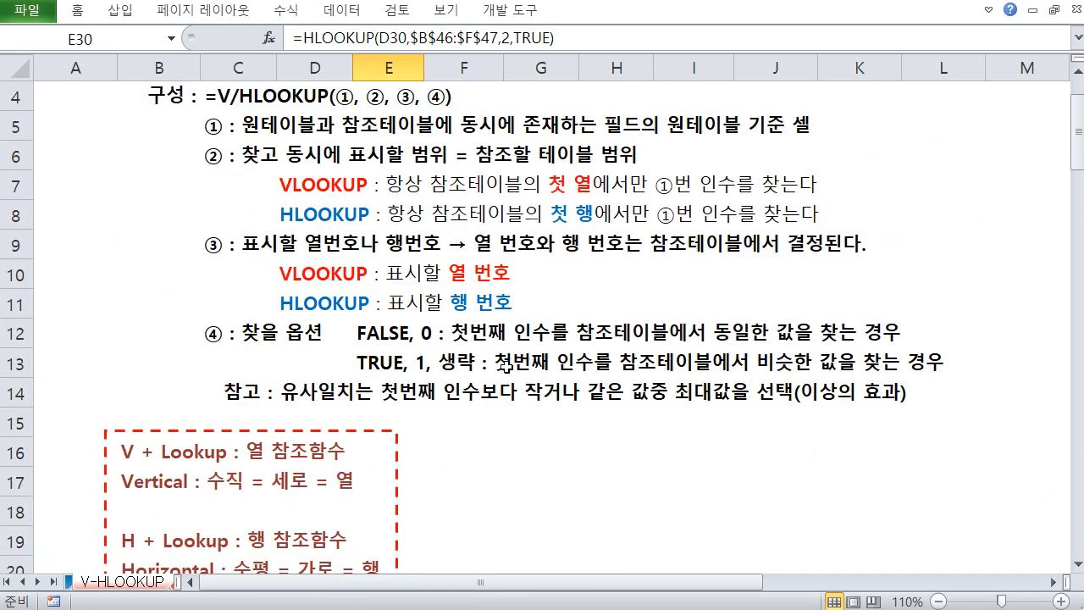
pyautogui.scroll(-2, 513, 370)
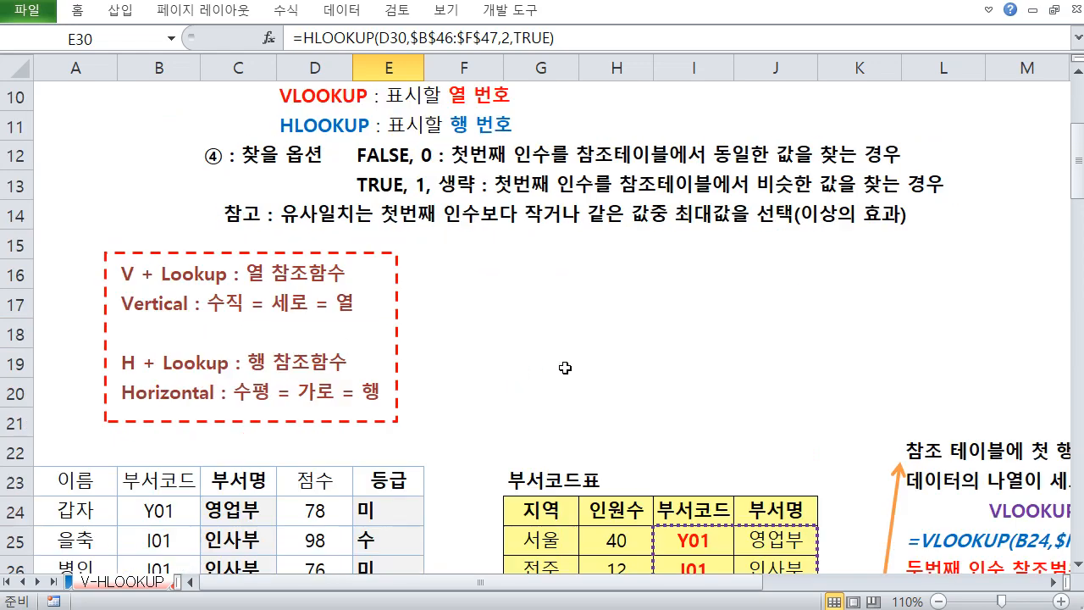
pyautogui.scroll(-1, 566, 369)
pyautogui.scroll(-1, 517, 238)
pyautogui.scroll(-3, 534, 254)
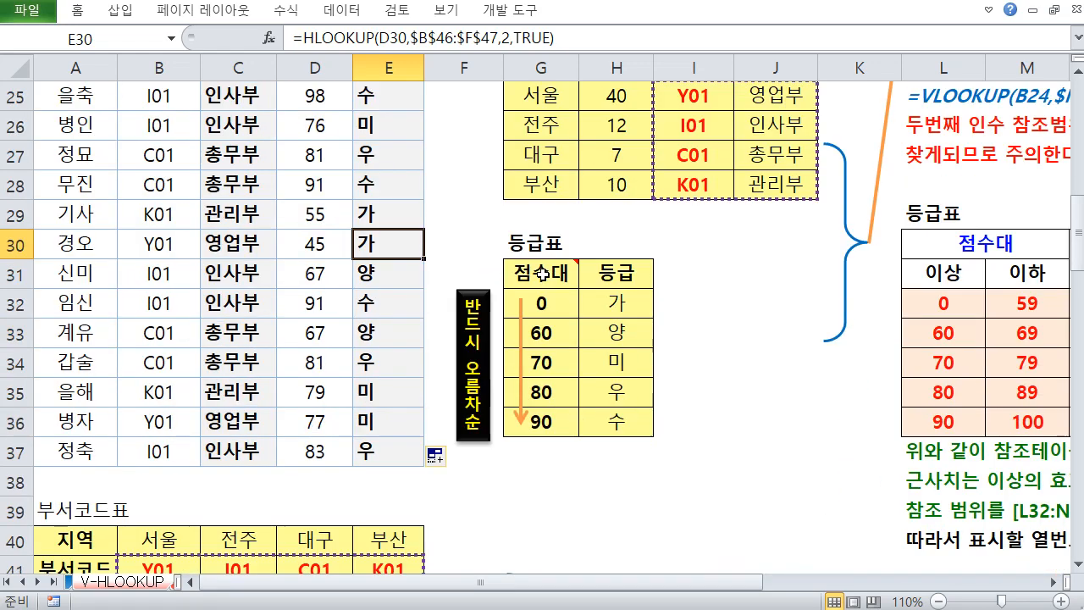
pyautogui.scroll(1, 590, 246)
pyautogui.scroll(-2, 610, 282)
pyautogui.click(678, 303)
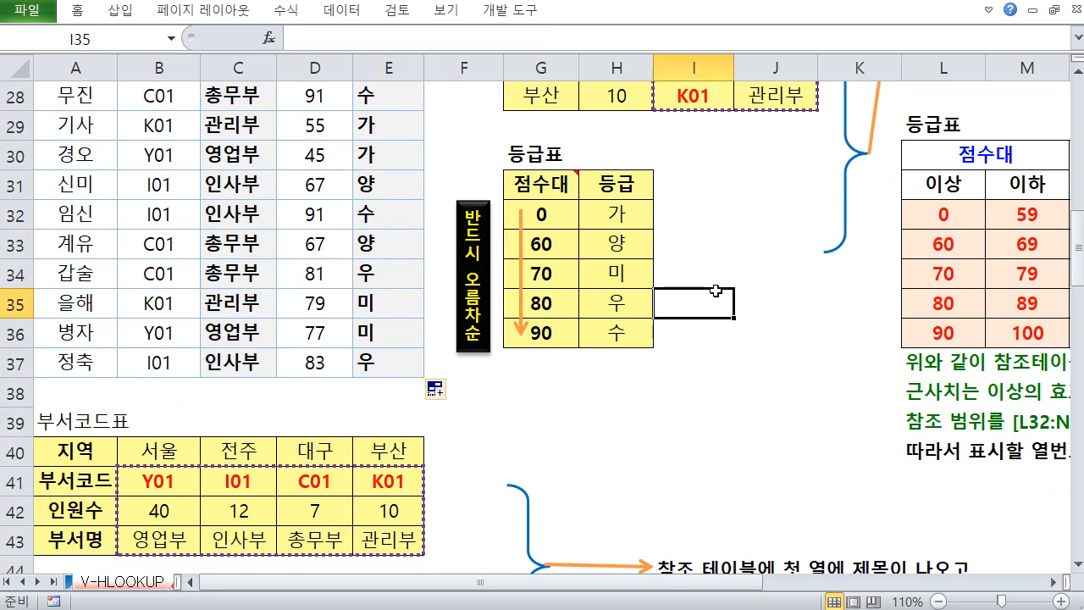
pyautogui.click(767, 303)
pyautogui.click(1054, 582)
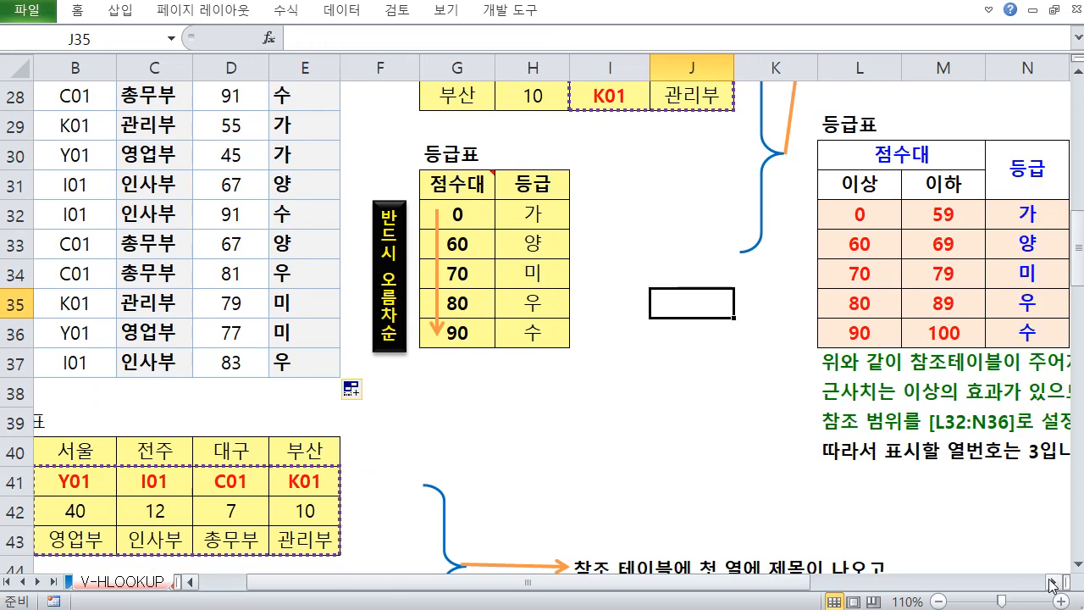
pyautogui.click(1054, 581)
pyautogui.scroll(1, 869, 493)
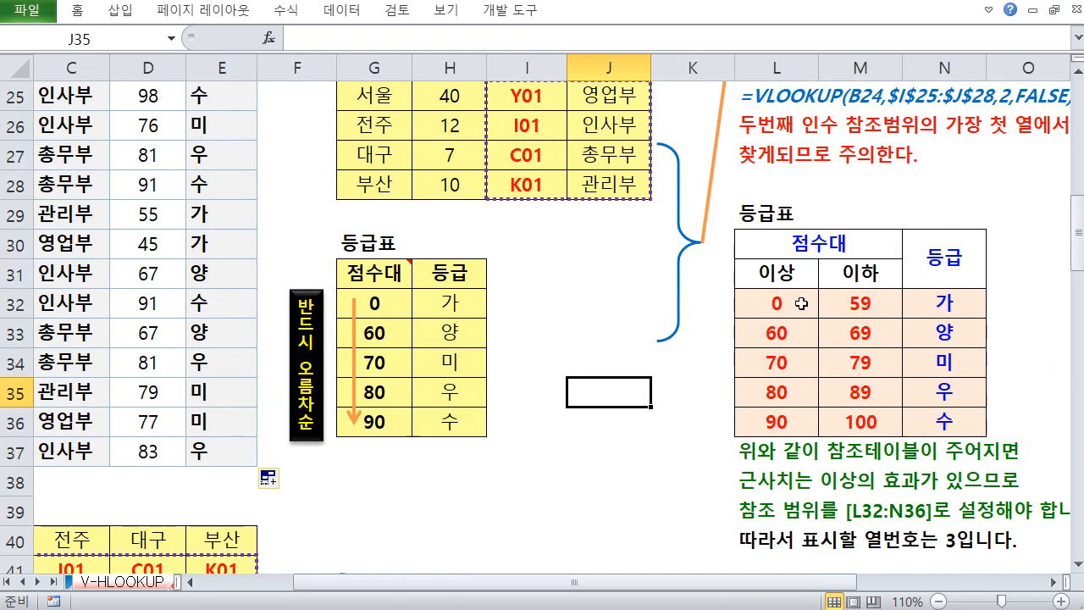
pyautogui.moveTo(779, 244); pyautogui.dragTo(936, 427)
pyautogui.scroll(-3, 333, 438)
pyautogui.scroll(-2, 333, 438)
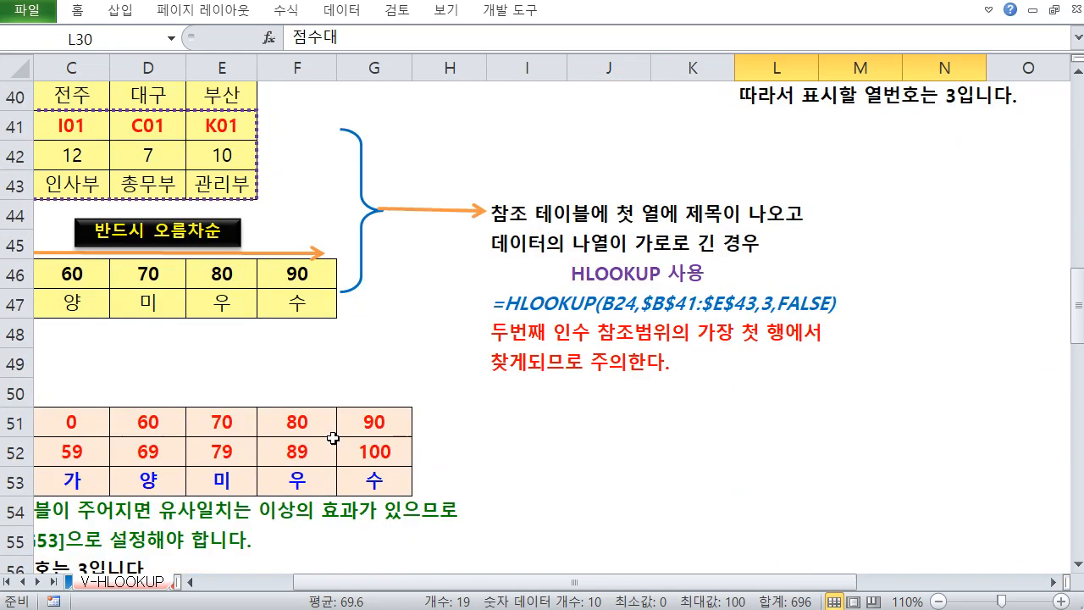
pyautogui.moveTo(183, 394); pyautogui.dragTo(30, 395)
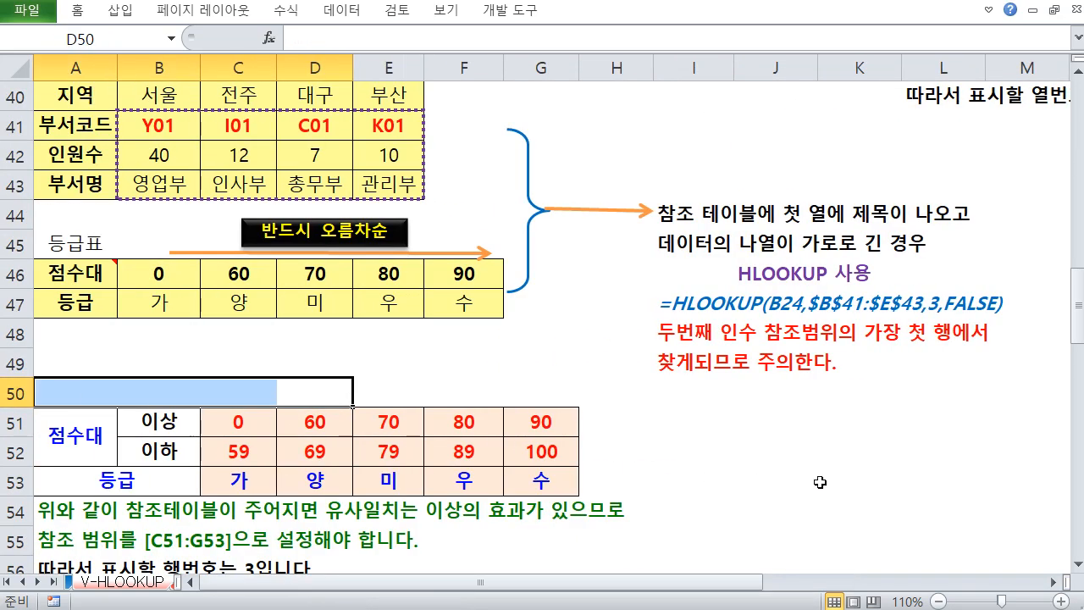
pyautogui.click(1055, 583)
pyautogui.click(1056, 583)
pyautogui.scroll(6, 331, 245)
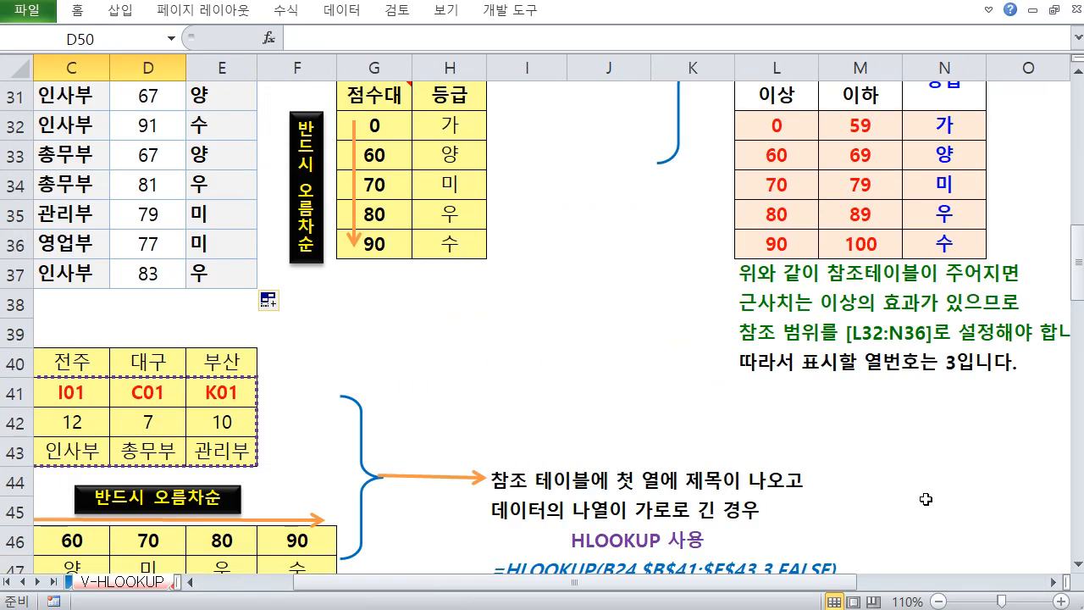
# Clear E24 and start a VLOOKUP formula there with D24 as the lookup value
pyautogui.click(237, 162)
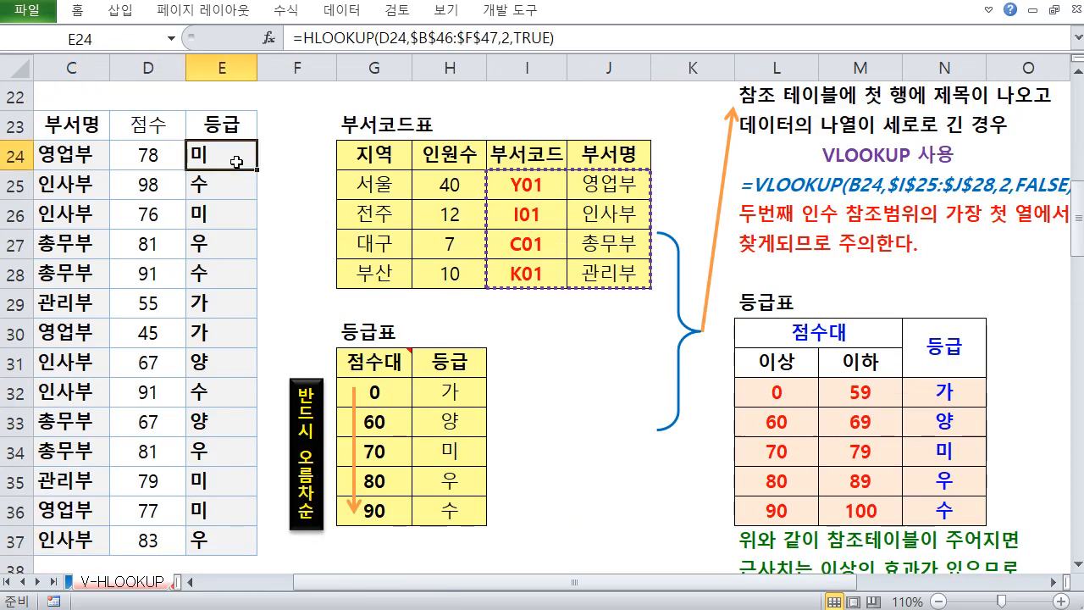
pyautogui.press('Delete')
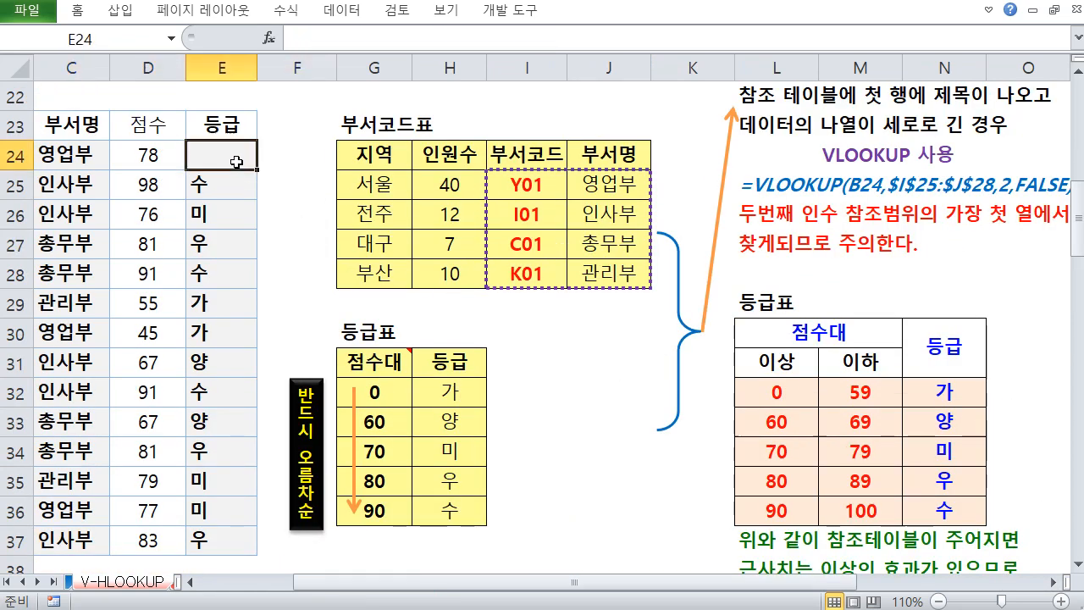
pyautogui.write('=VK')
pyautogui.press('BackSpace')
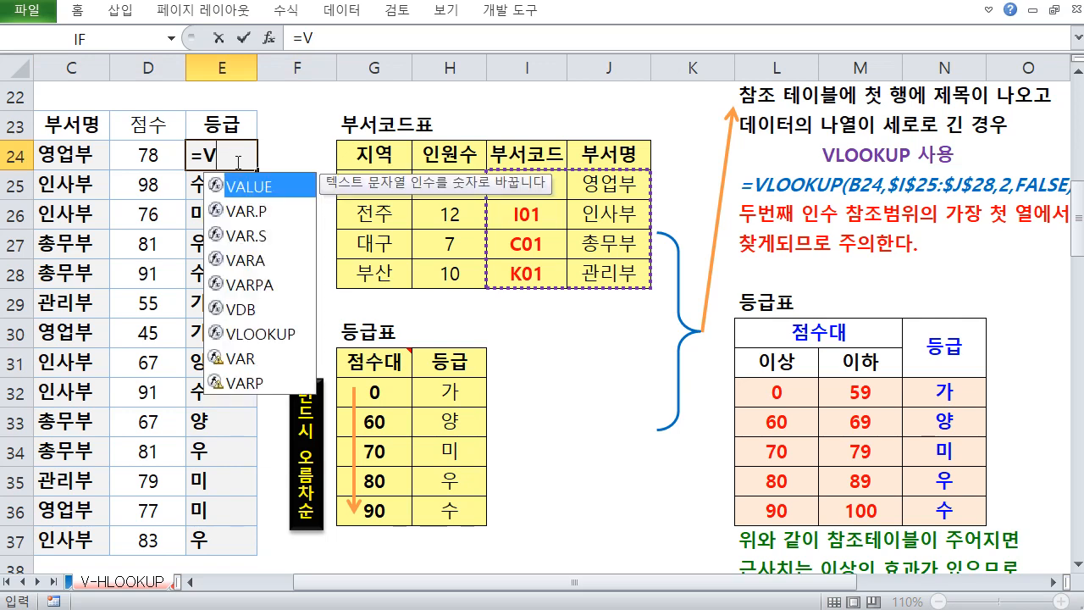
pyautogui.write('L')
pyautogui.press('Tab')
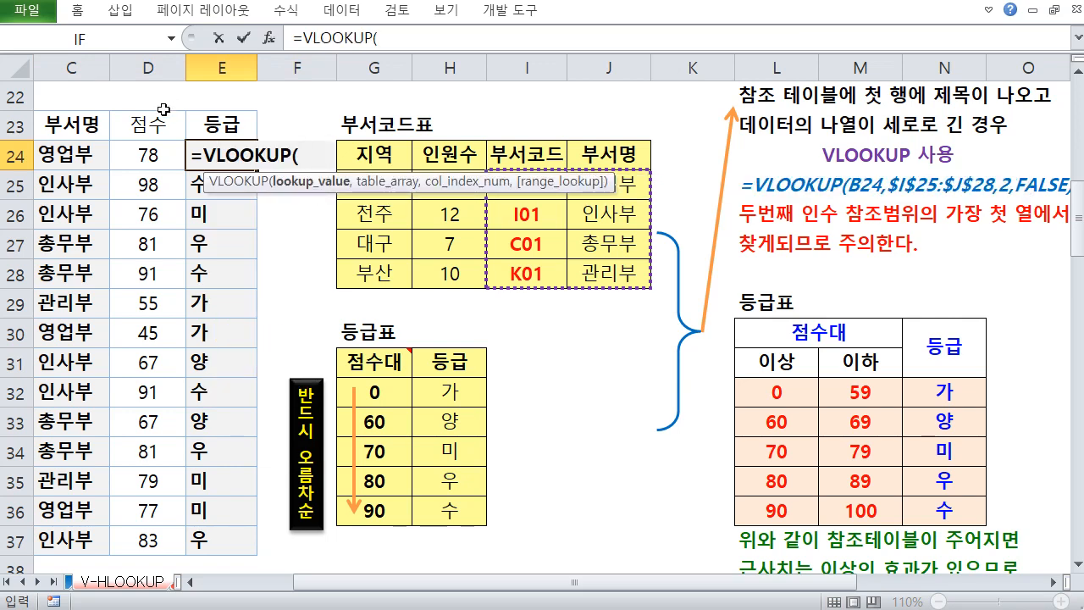
pyautogui.click(135, 150)
pyautogui.write(',')
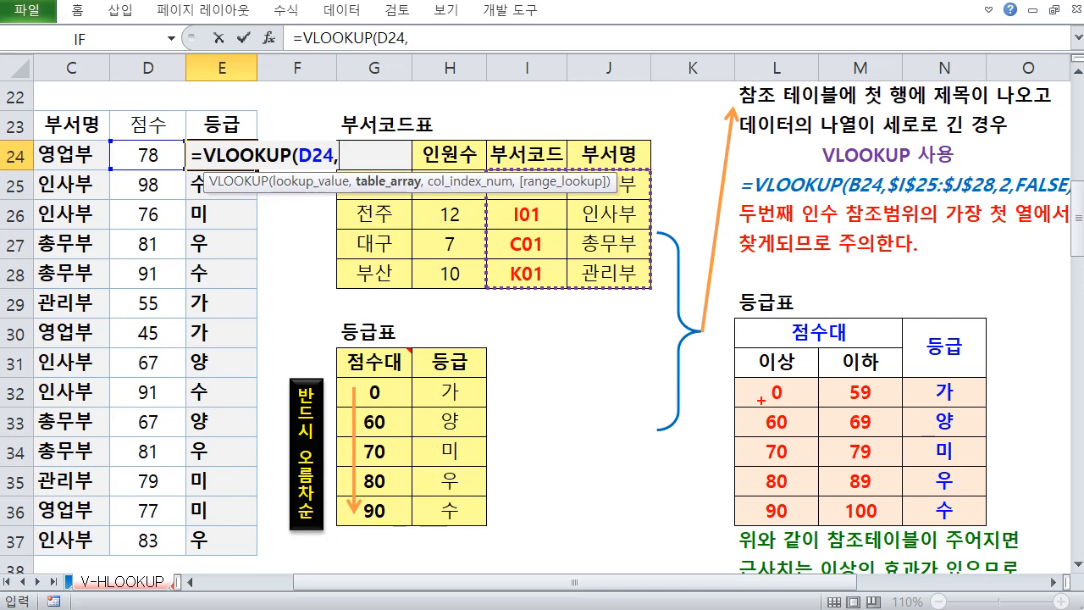
pyautogui.moveTo(740, 376)
pyautogui.mouseDown()
pyautogui.moveTo(985, 513)
pyautogui.moveTo(988, 527)
pyautogui.mouseUp()
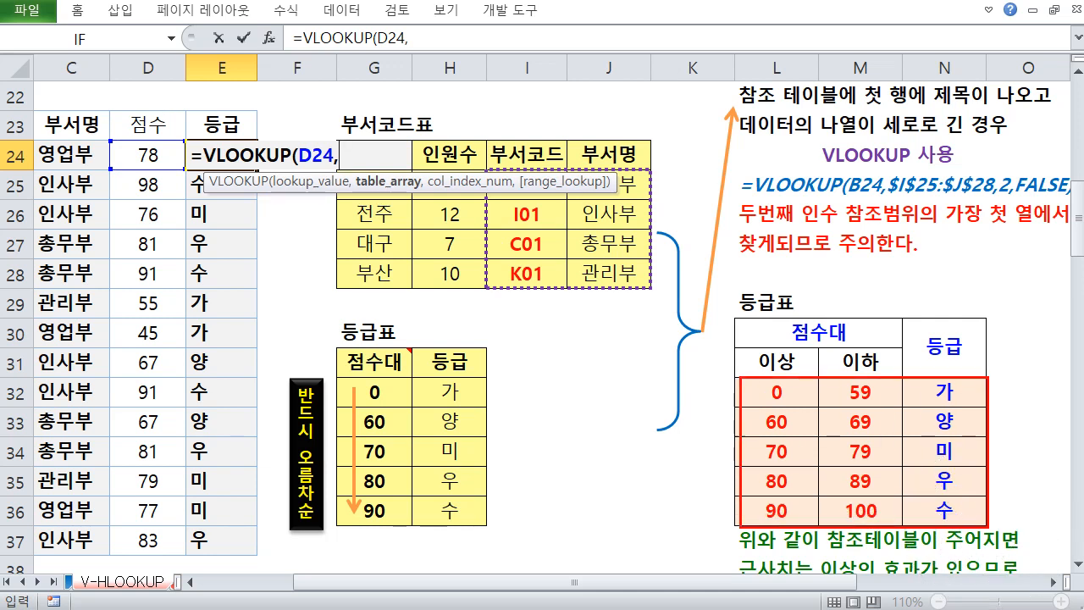
pyautogui.moveTo(835, 379); pyautogui.dragTo(971, 525)
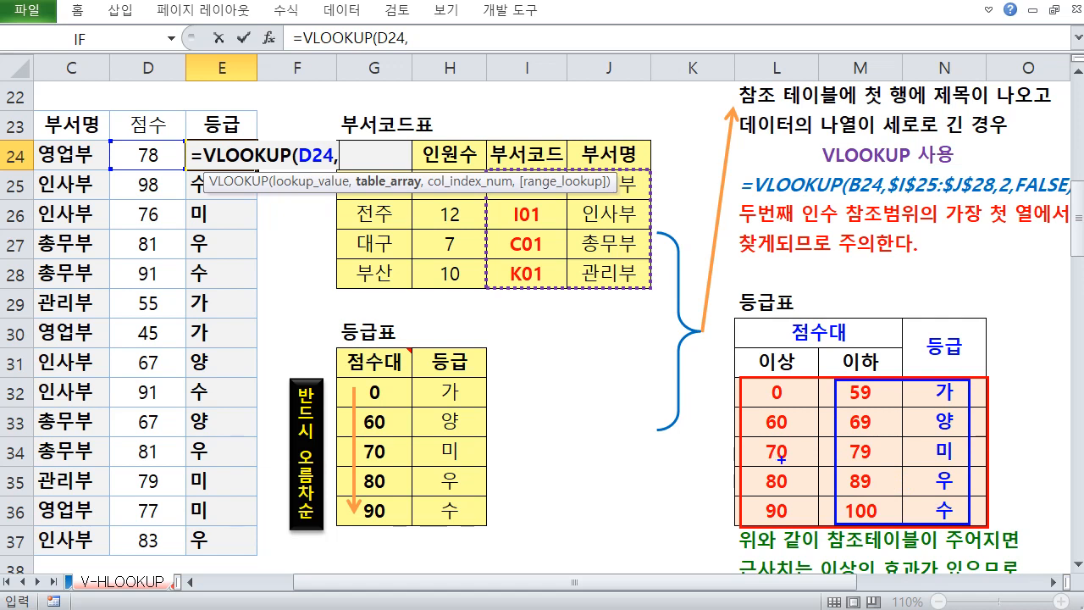
pyautogui.press('Escape')
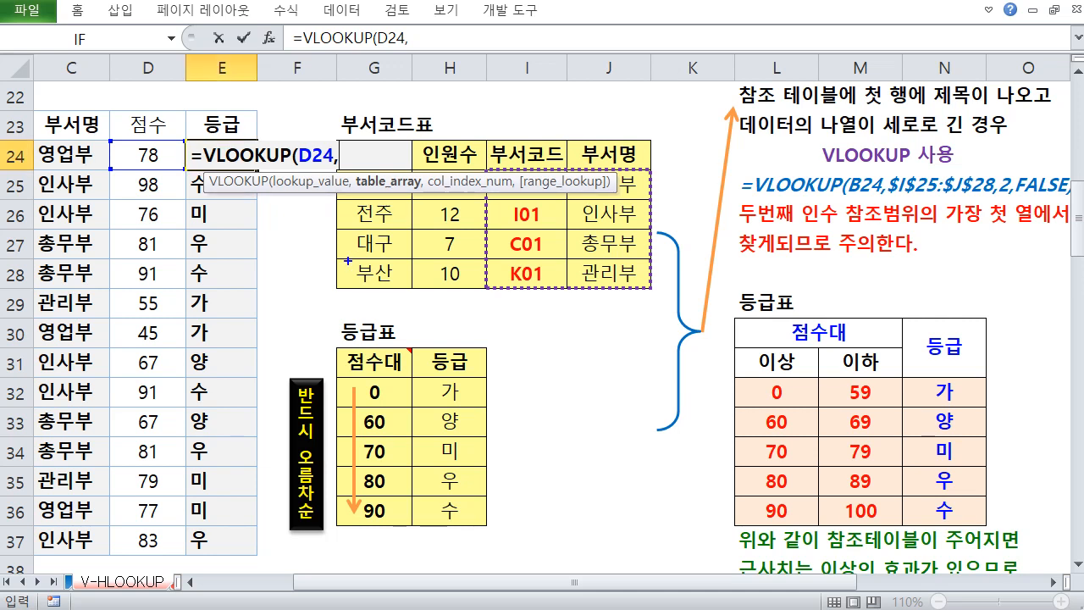
pyautogui.moveTo(163, 168)
pyautogui.mouseDown()
pyautogui.moveTo(133, 147)
pyautogui.moveTo(162, 160)
pyautogui.mouseUp()
pyautogui.moveTo(746, 427)
pyautogui.mouseDown()
pyautogui.moveTo(746, 463)
pyautogui.moveTo(756, 456)
pyautogui.mouseUp()
pyautogui.moveTo(835, 422); pyautogui.dragTo(834, 454)
pyautogui.moveTo(829, 446); pyautogui.dragTo(835, 454)
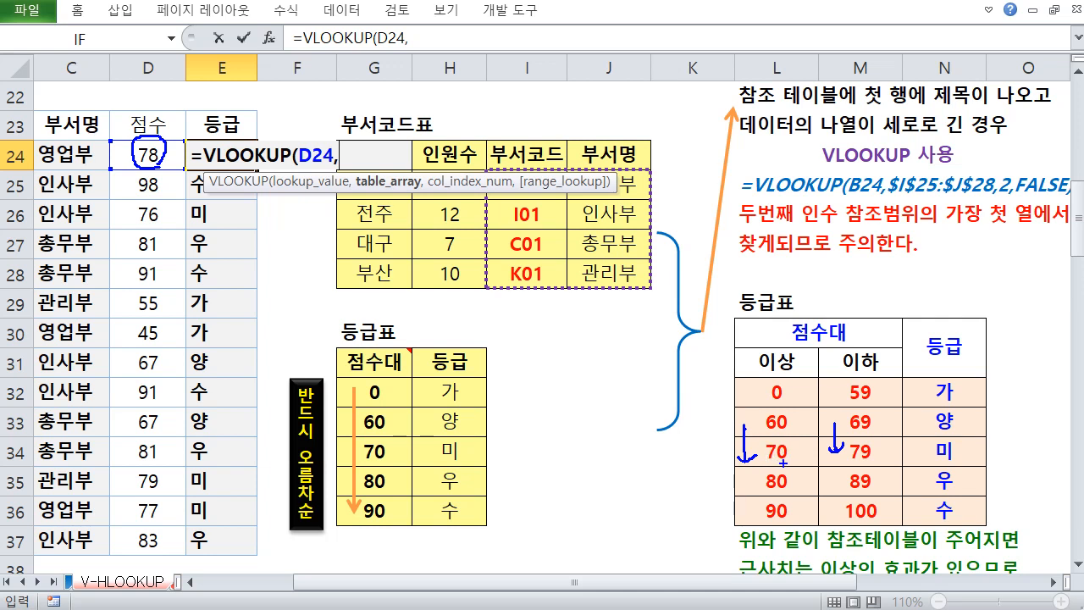
pyautogui.moveTo(769, 446)
pyautogui.mouseDown()
pyautogui.moveTo(791, 459)
pyautogui.moveTo(785, 464)
pyautogui.moveTo(814, 451)
pyautogui.mouseUp()
pyautogui.moveTo(859, 412)
pyautogui.mouseDown()
pyautogui.moveTo(863, 429)
pyautogui.moveTo(898, 431)
pyautogui.mouseUp()
pyautogui.press('Escape')
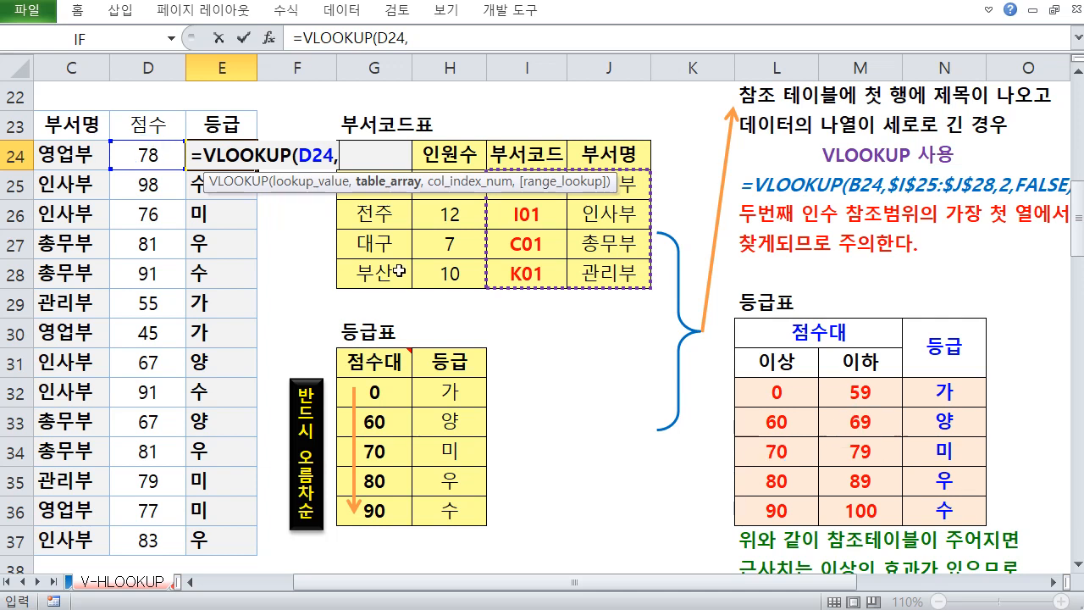
# Complete the VLOOKUP using absolute range $L$32:$N$36, column 3 and TRUE, and enter it
pyautogui.moveTo(788, 395); pyautogui.dragTo(949, 510)
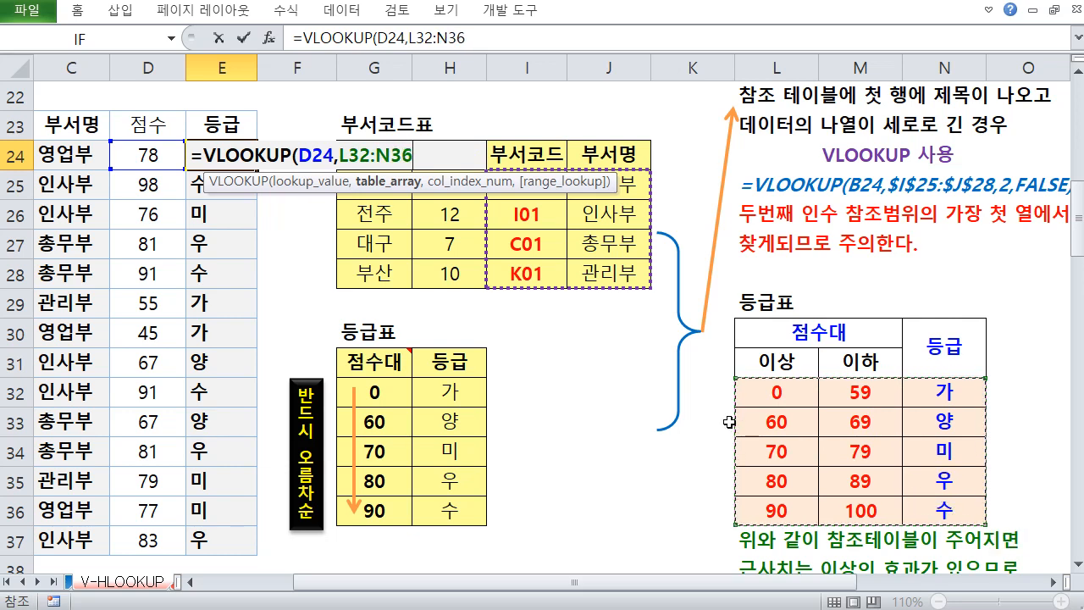
pyautogui.press('F4')
pyautogui.write(',')
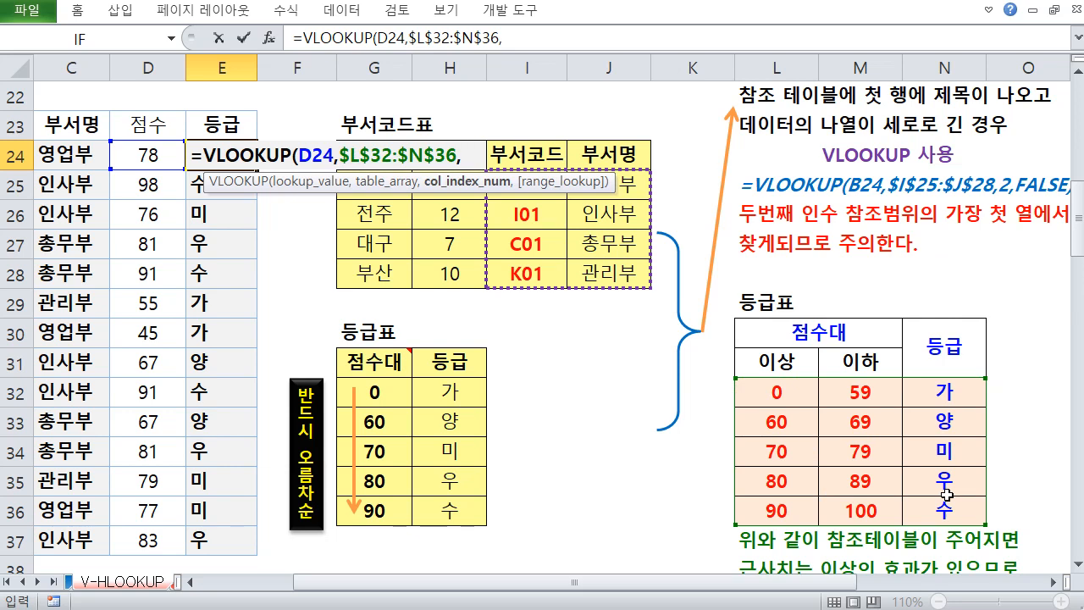
pyautogui.write('3,')
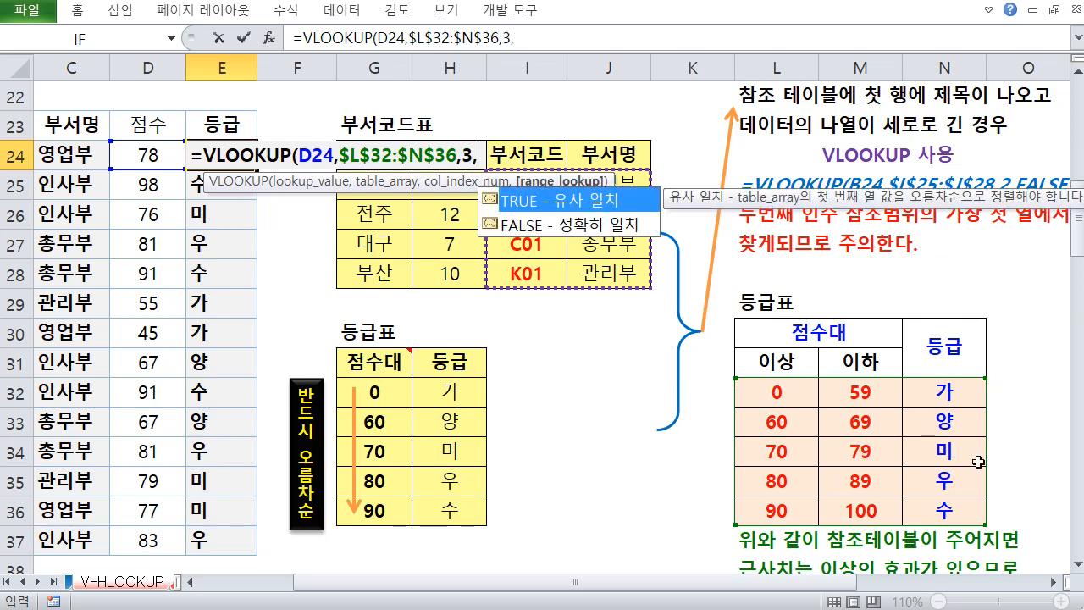
pyautogui.doubleClick(570, 200)
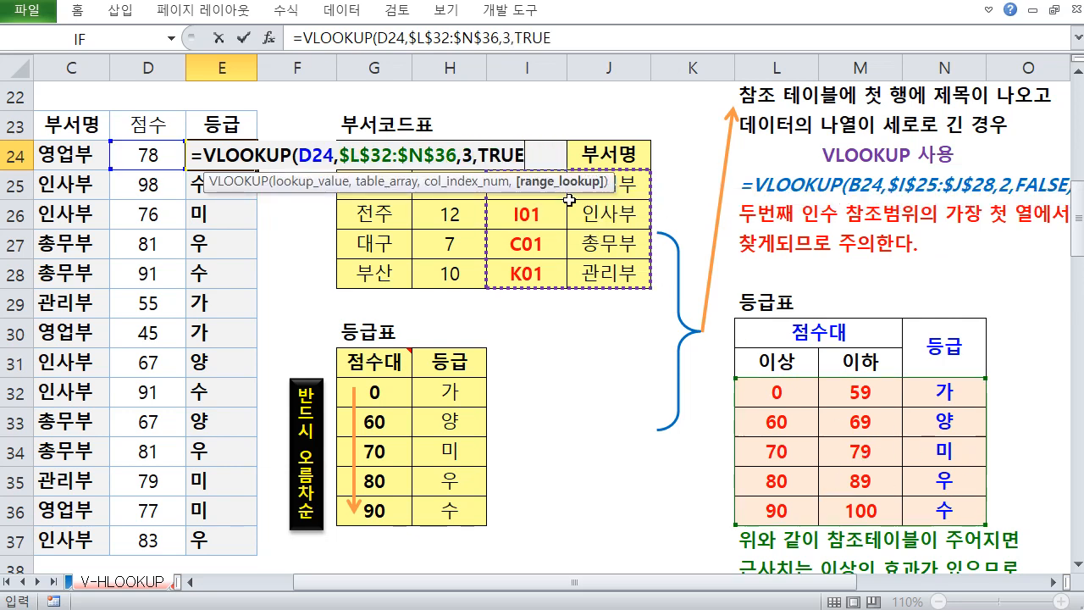
pyautogui.write(')')
pyautogui.press('Return')
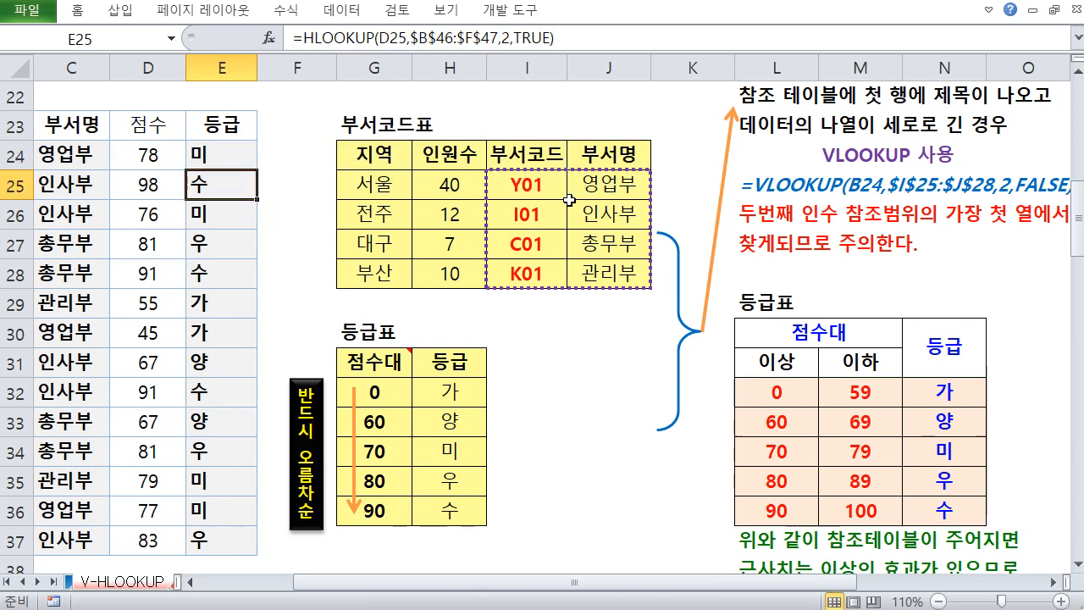
# Copy the new VLOOKUP grade formula from E24 down to E37
pyautogui.click(247, 153)
pyautogui.moveTo(255, 169); pyautogui.dragTo(249, 531)
pyautogui.click(244, 370)
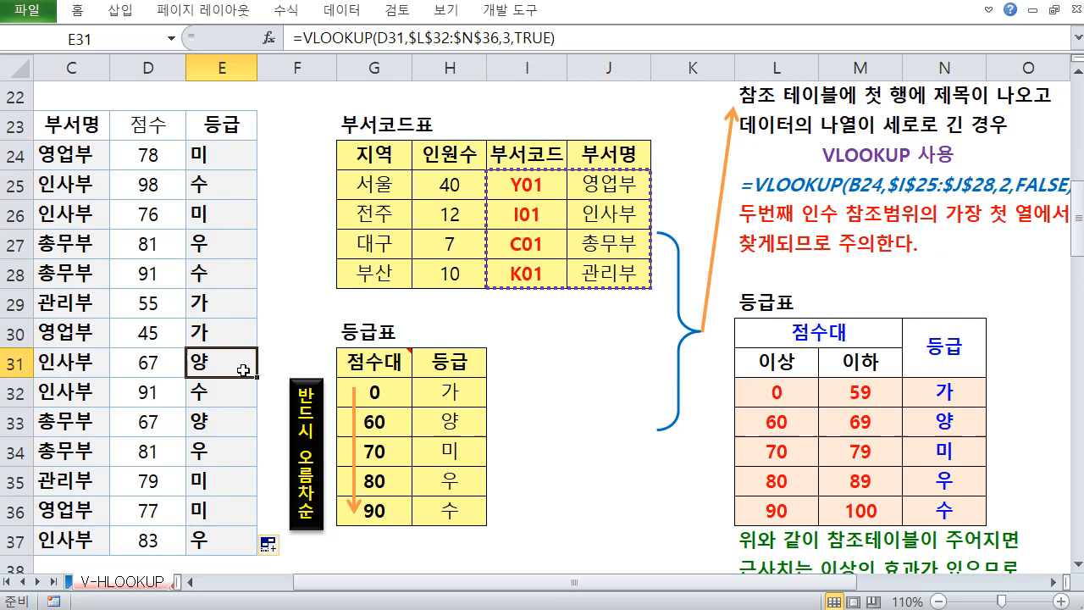
pyautogui.click(559, 390)
pyautogui.moveTo(777, 375); pyautogui.dragTo(917, 502)
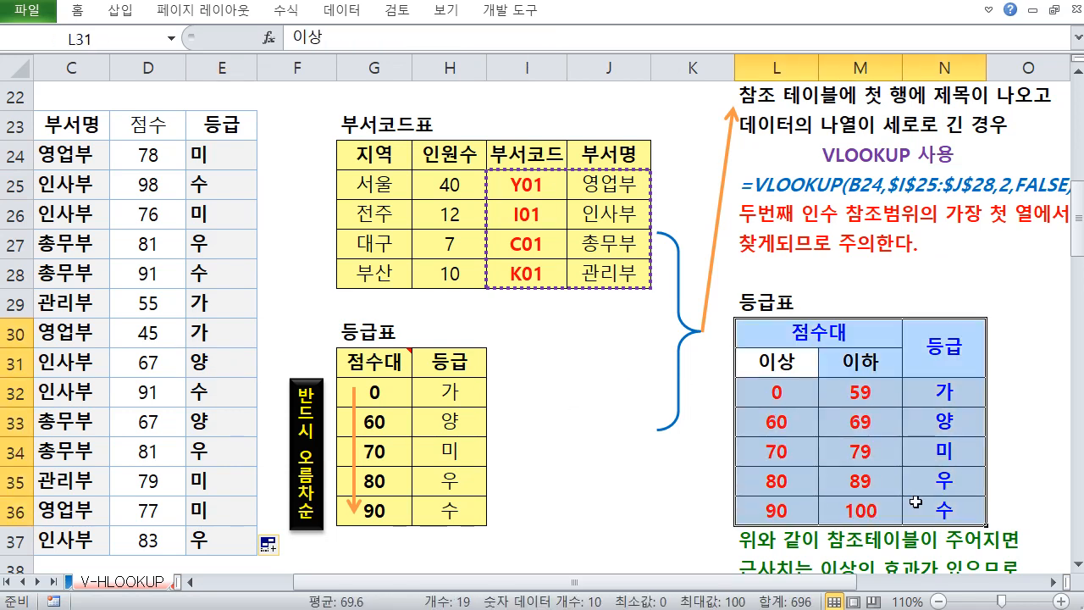
# Examine the horizontal range-based grade table in rows 51 to 53 and its note on the C51:G53 reference range
pyautogui.click(602, 366)
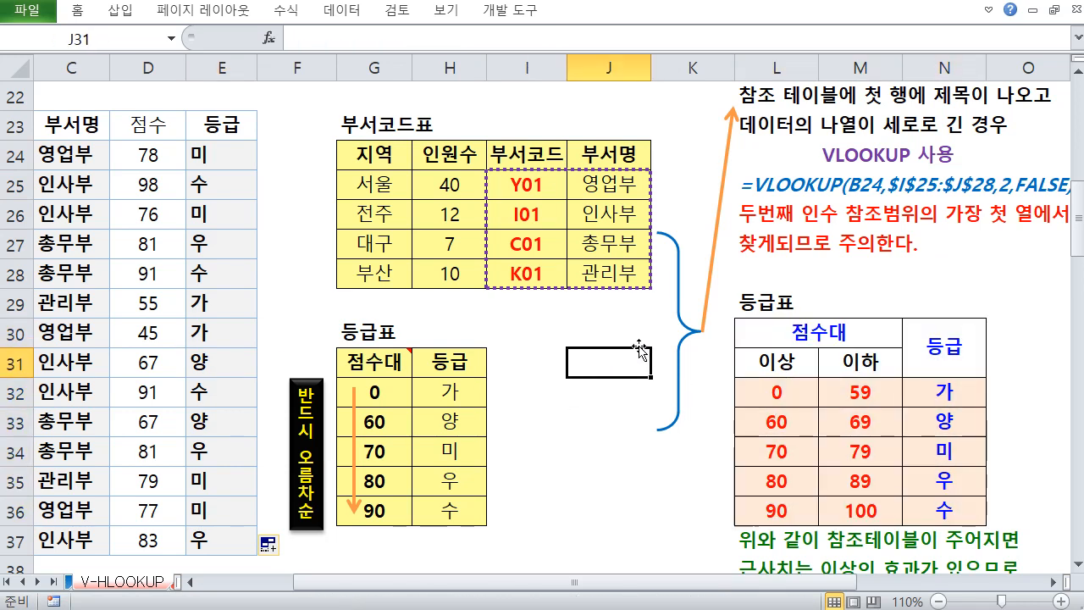
pyautogui.scroll(-2, 618, 319)
pyautogui.scroll(-6, 545, 317)
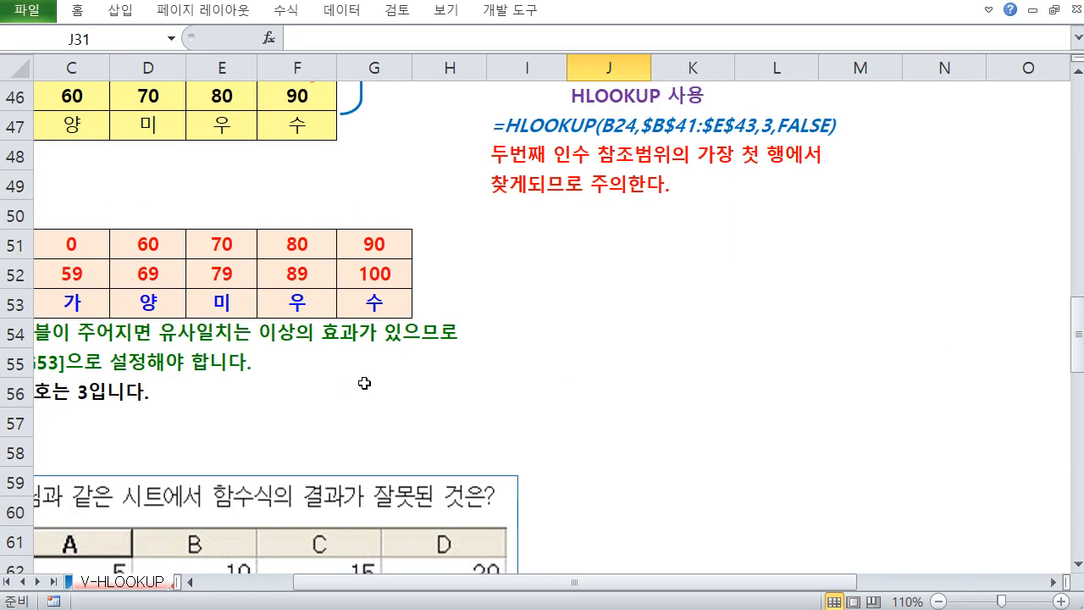
pyautogui.moveTo(363, 390); pyautogui.dragTo(61, 404)
pyautogui.scroll(1, 61, 404)
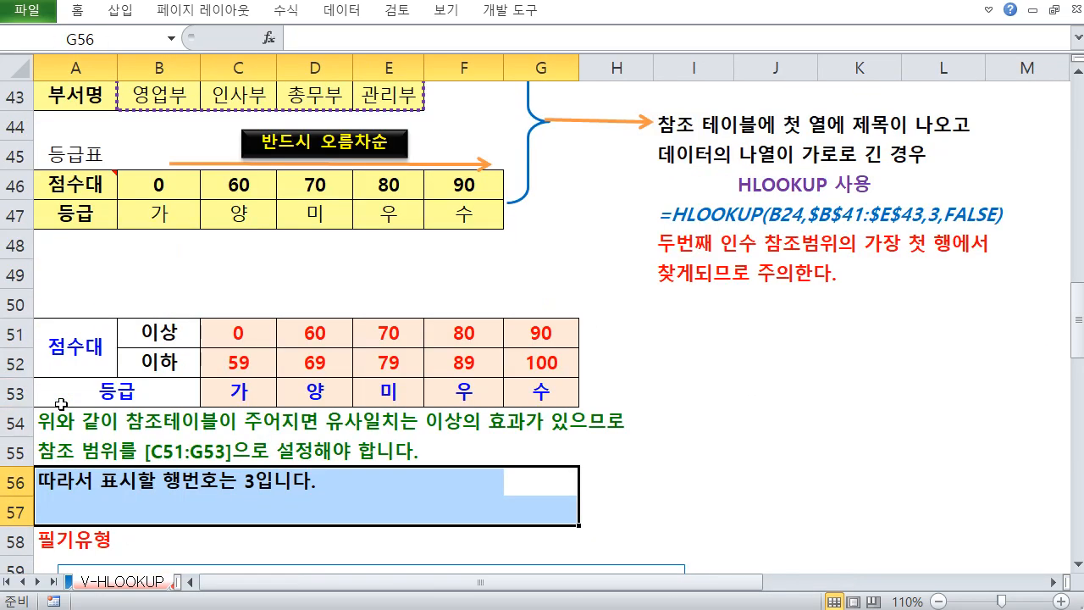
pyautogui.click(72, 478)
pyautogui.click(75, 451)
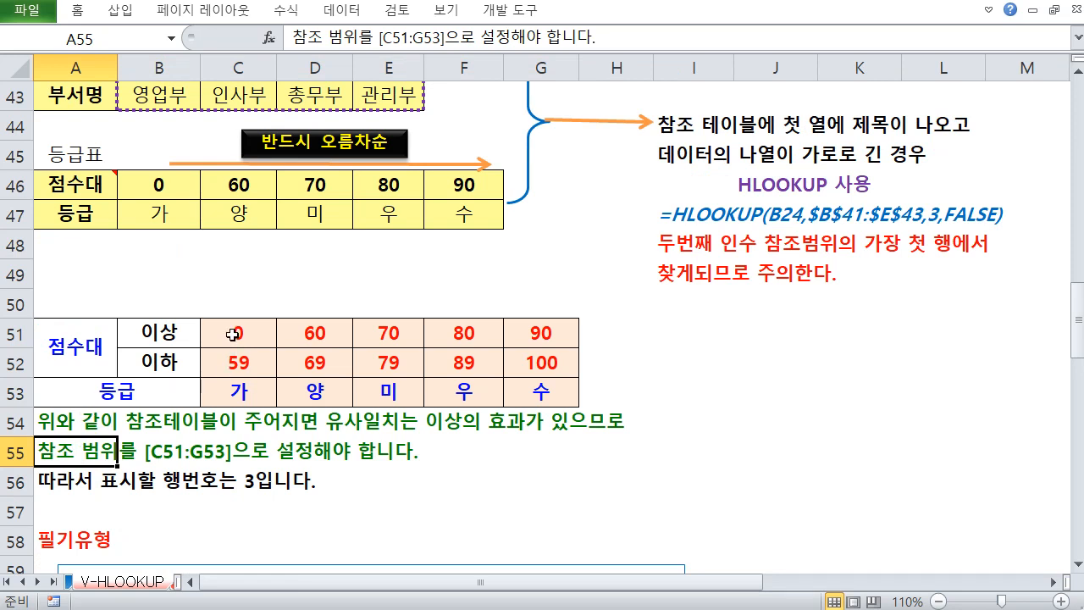
pyautogui.moveTo(234, 333); pyautogui.dragTo(549, 405)
pyautogui.moveTo(259, 338); pyautogui.dragTo(542, 337)
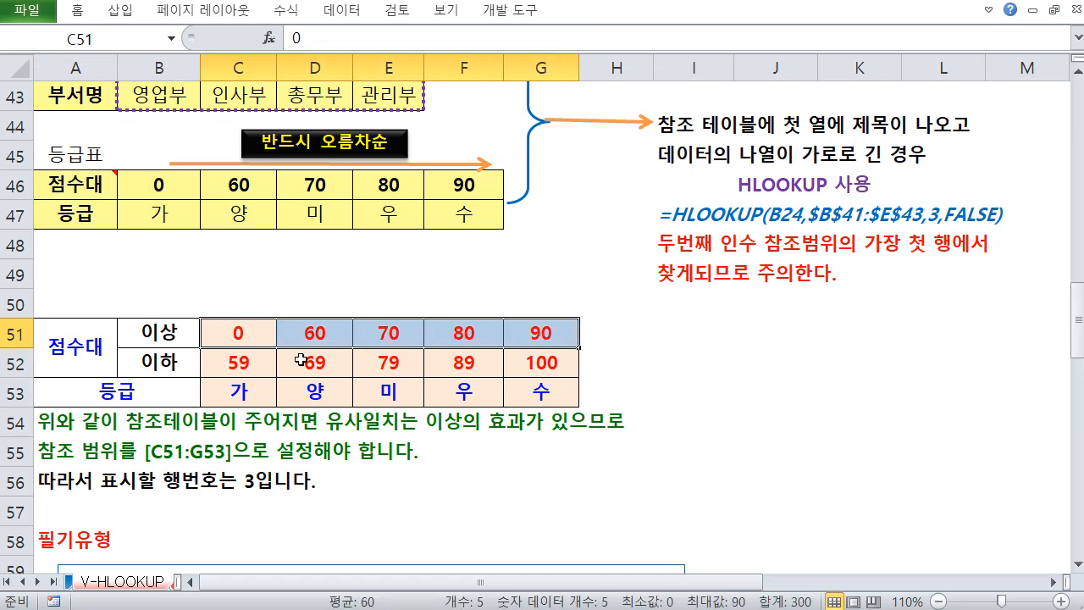
pyautogui.moveTo(254, 361); pyautogui.dragTo(542, 392)
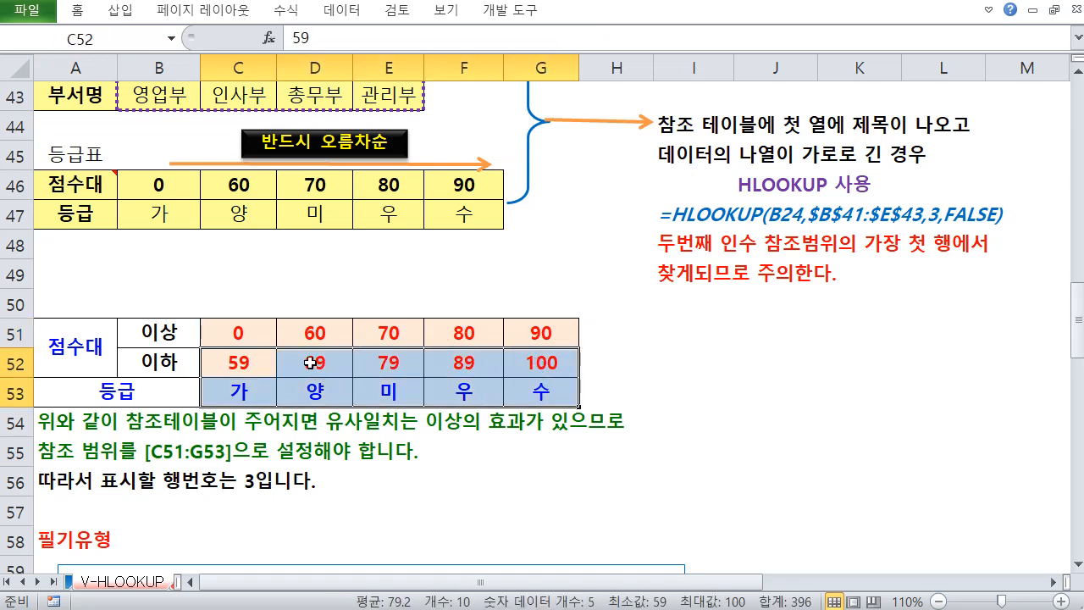
pyautogui.click(383, 293)
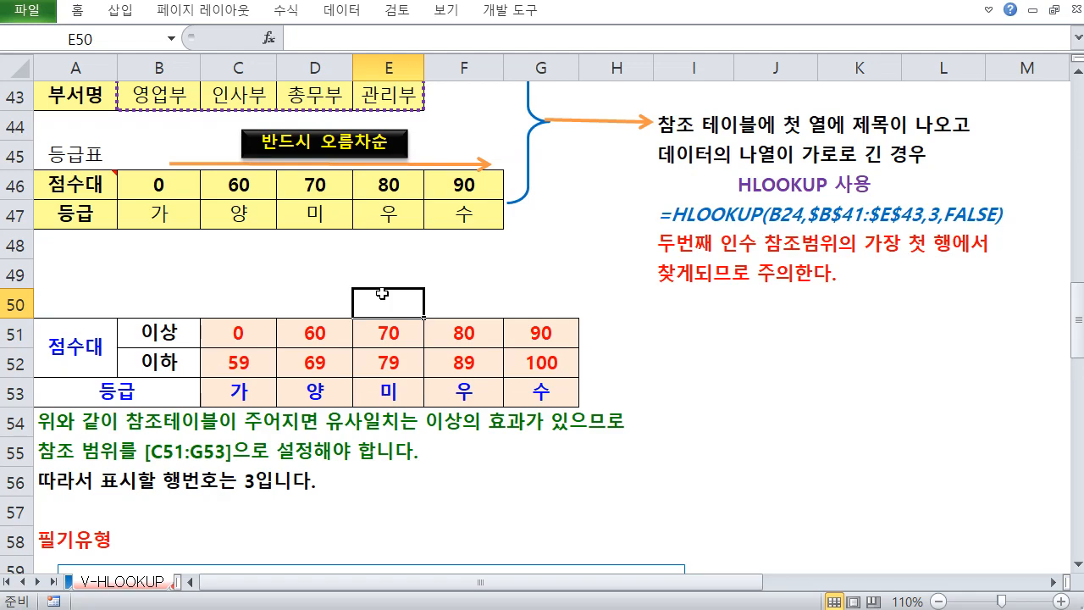
# Review the explanation of the four VLOOKUP/HLOOKUP arguments and the approximate-match note at the top of the sheet
pyautogui.scroll(8, 383, 293)
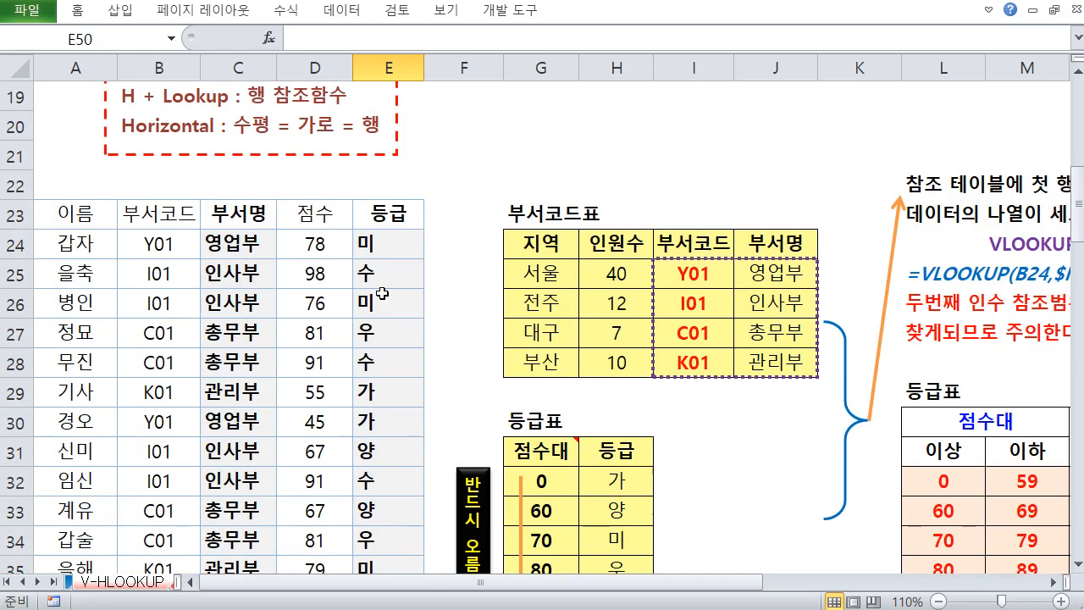
pyautogui.click(383, 273)
pyautogui.scroll(6, 385, 272)
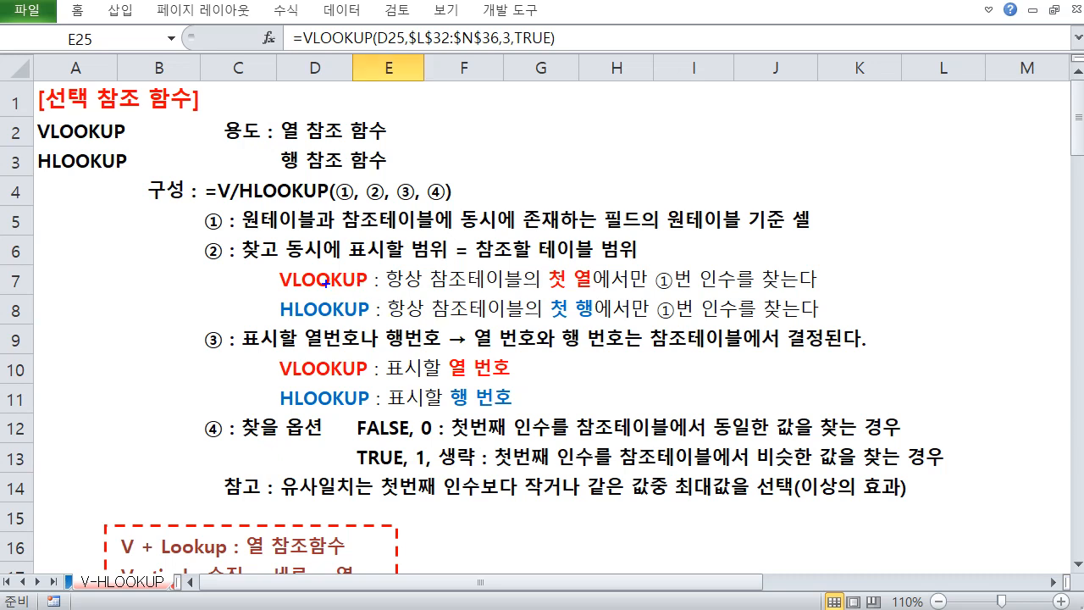
pyautogui.moveTo(238, 200)
pyautogui.mouseDown()
pyautogui.moveTo(339, 224)
pyautogui.moveTo(330, 236)
pyautogui.moveTo(558, 234)
pyautogui.mouseUp()
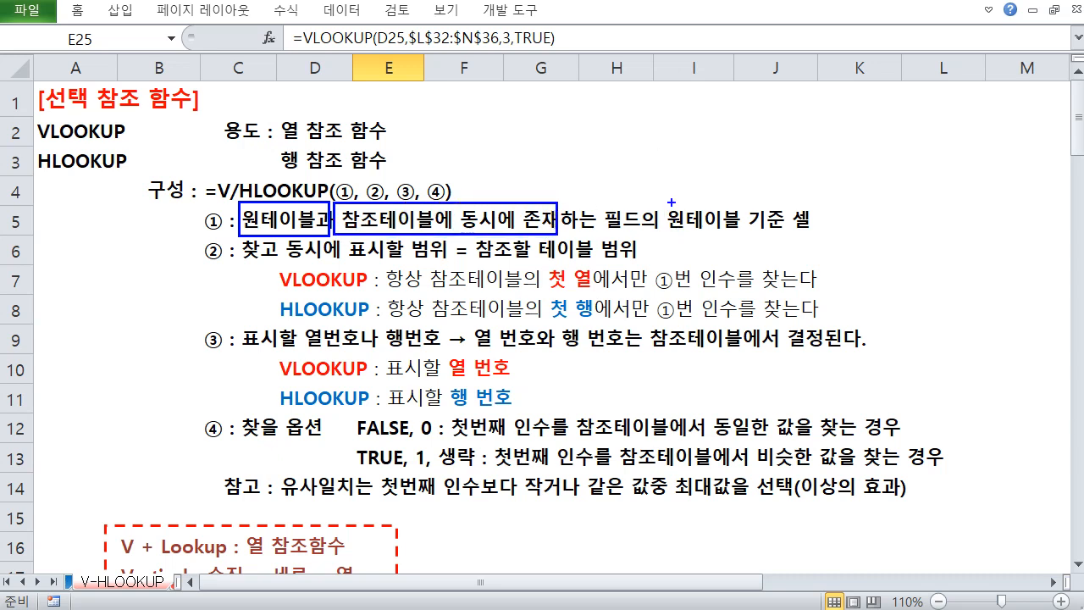
pyautogui.moveTo(671, 202)
pyautogui.mouseDown()
pyautogui.moveTo(801, 244)
pyautogui.moveTo(822, 240)
pyautogui.mouseUp()
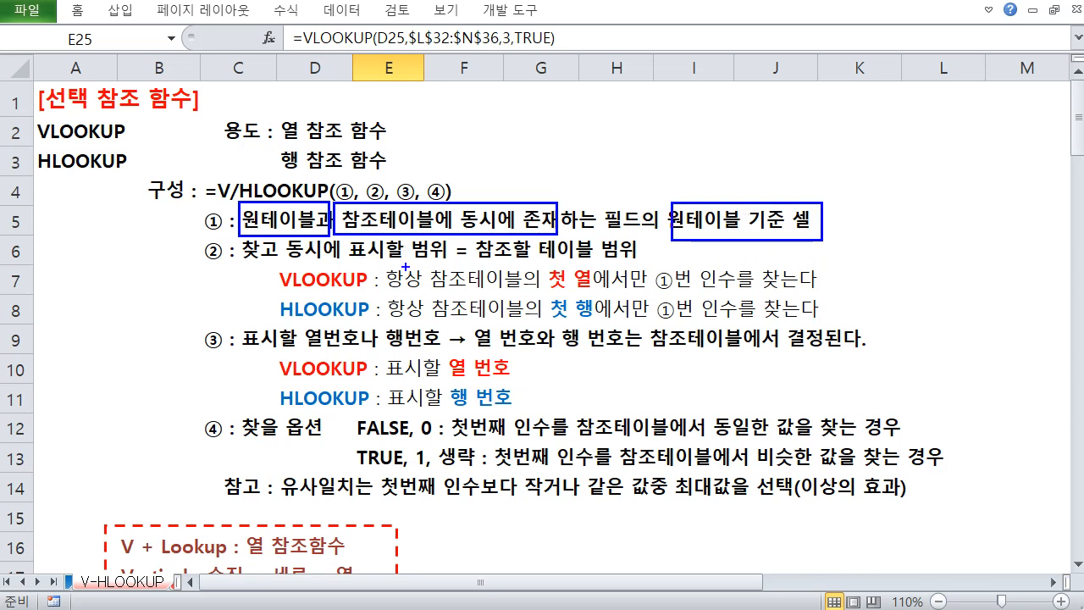
pyautogui.moveTo(246, 261); pyautogui.dragTo(639, 266)
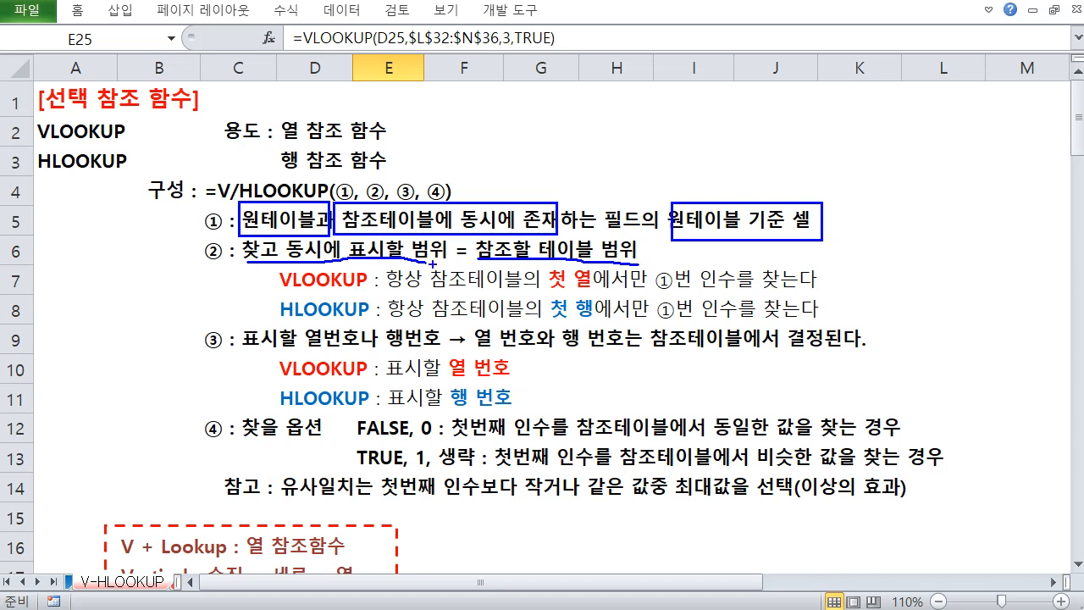
pyautogui.moveTo(155, 239)
pyautogui.mouseDown()
pyautogui.moveTo(167, 262)
pyautogui.moveTo(178, 238)
pyautogui.mouseUp()
pyautogui.moveTo(92, 288)
pyautogui.mouseDown()
pyautogui.moveTo(81, 368)
pyautogui.moveTo(127, 337)
pyautogui.moveTo(135, 297)
pyautogui.moveTo(96, 294)
pyautogui.moveTo(173, 313)
pyautogui.moveTo(196, 300)
pyautogui.moveTo(191, 325)
pyautogui.mouseUp()
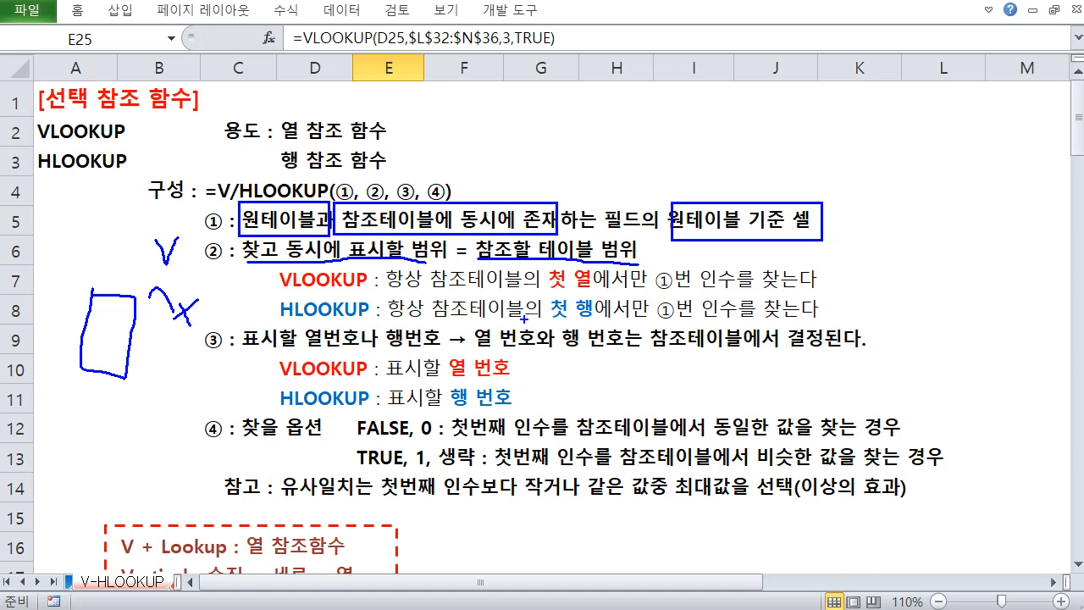
pyautogui.moveTo(548, 294)
pyautogui.mouseDown()
pyautogui.moveTo(583, 290)
pyautogui.moveTo(608, 320)
pyautogui.mouseUp()
pyautogui.moveTo(251, 283); pyautogui.dragTo(261, 316)
pyautogui.moveTo(649, 325)
pyautogui.mouseDown()
pyautogui.moveTo(717, 357)
pyautogui.moveTo(745, 354)
pyautogui.mouseUp()
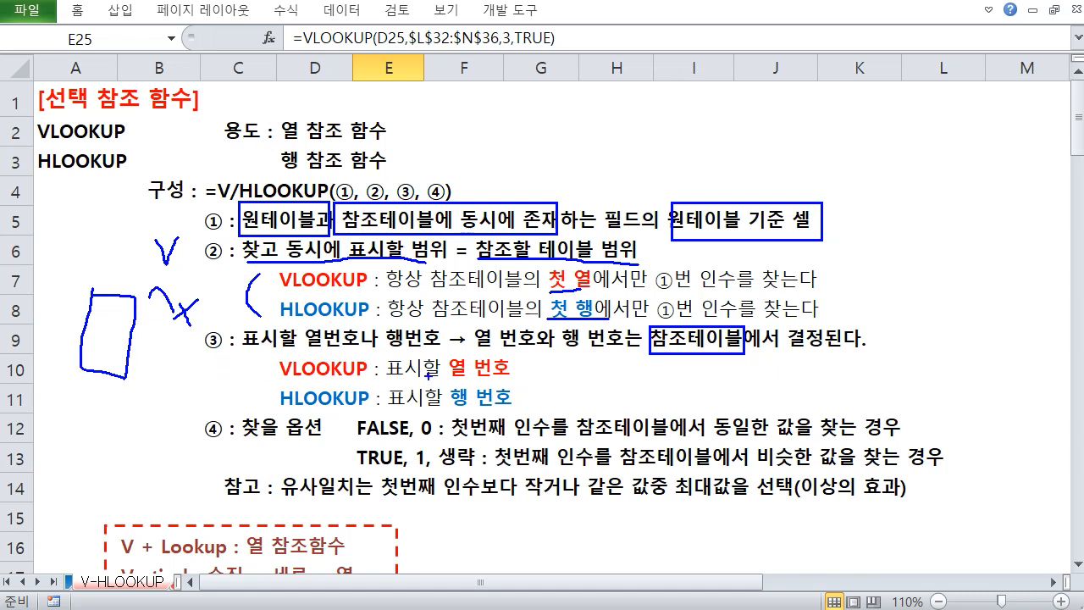
pyautogui.moveTo(404, 377); pyautogui.dragTo(484, 376)
pyautogui.moveTo(408, 414); pyautogui.dragTo(481, 414)
pyautogui.moveTo(361, 442); pyautogui.dragTo(430, 442)
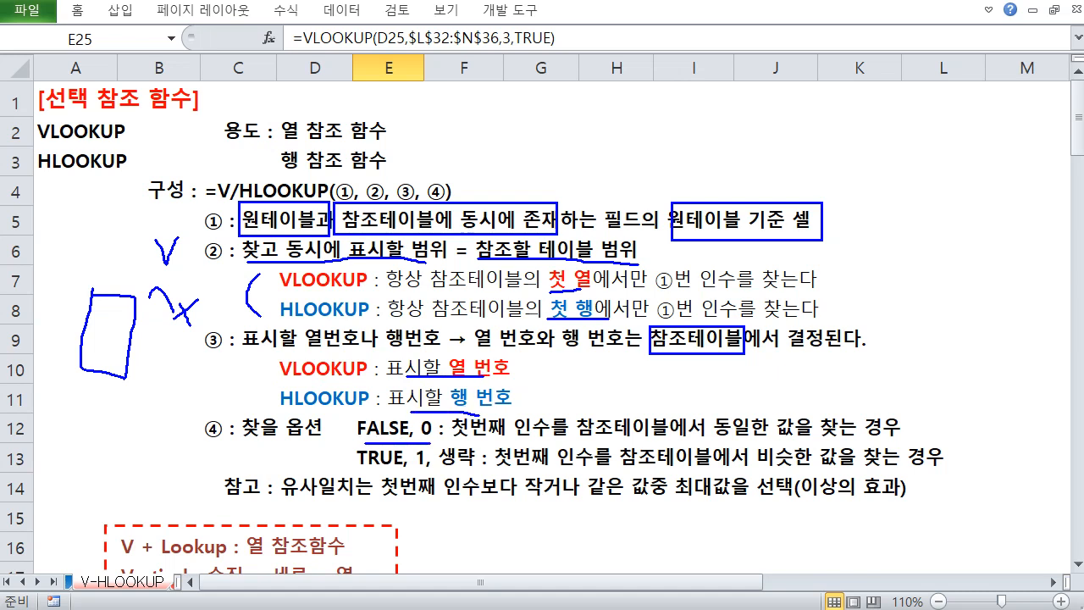
pyautogui.moveTo(364, 466); pyautogui.dragTo(481, 472)
pyautogui.moveTo(365, 416)
pyautogui.mouseDown()
pyautogui.moveTo(358, 424)
pyautogui.moveTo(412, 419)
pyautogui.moveTo(416, 469)
pyautogui.mouseUp()
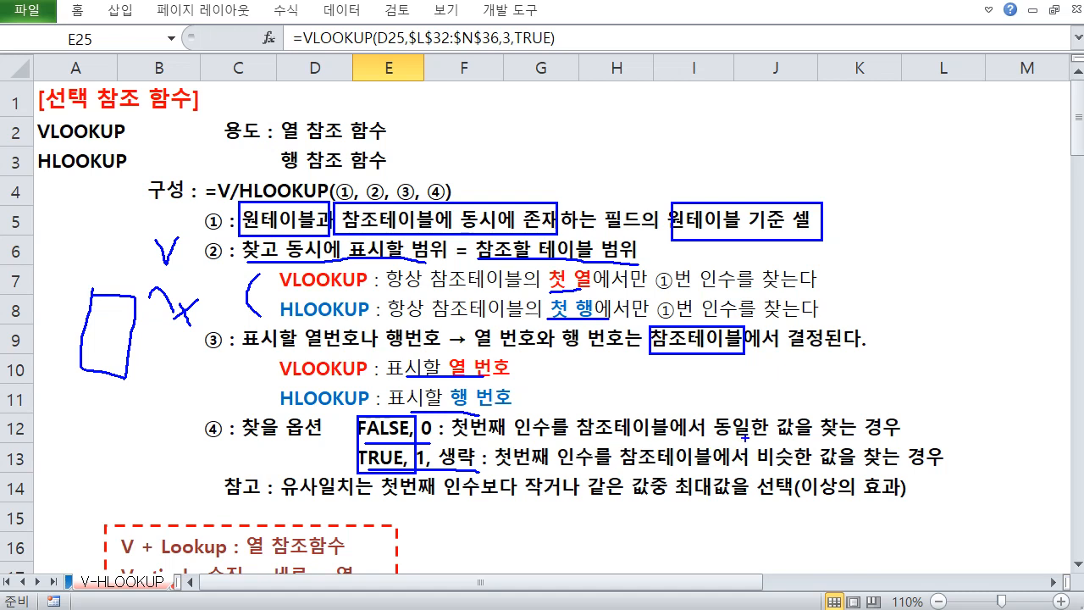
pyautogui.moveTo(719, 425)
pyautogui.mouseDown()
pyautogui.moveTo(749, 410)
pyautogui.moveTo(787, 428)
pyautogui.moveTo(780, 437)
pyautogui.moveTo(847, 440)
pyautogui.moveTo(758, 471)
pyautogui.moveTo(846, 471)
pyautogui.mouseUp()
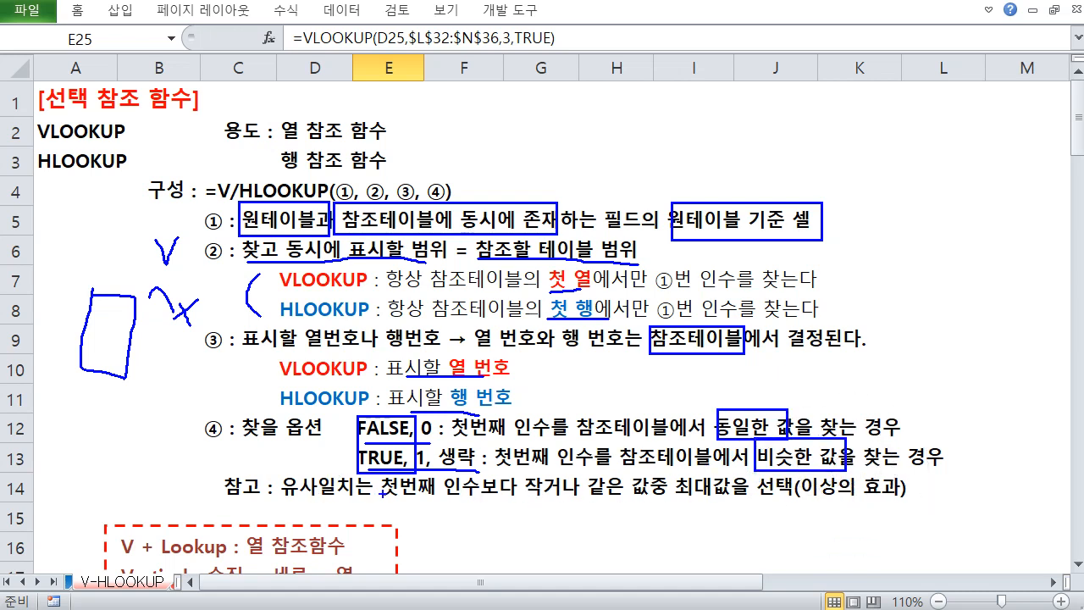
pyautogui.moveTo(383, 493)
pyautogui.mouseDown()
pyautogui.moveTo(725, 505)
pyautogui.moveTo(734, 480)
pyautogui.moveTo(726, 506)
pyautogui.mouseUp()
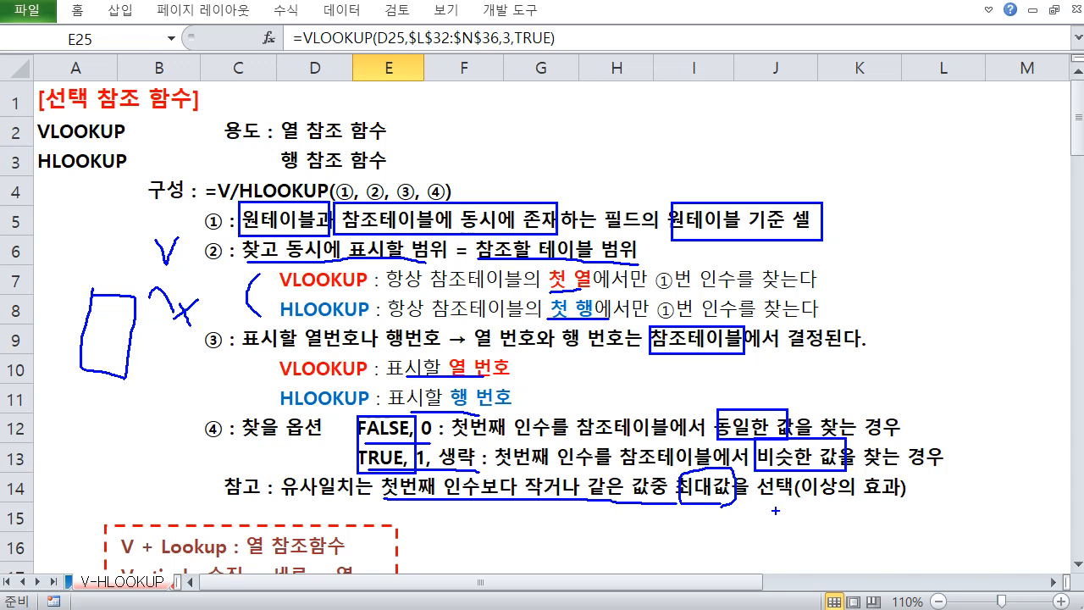
pyautogui.press('Escape')
pyautogui.click(616, 369)
pyautogui.scroll(-2, 588, 383)
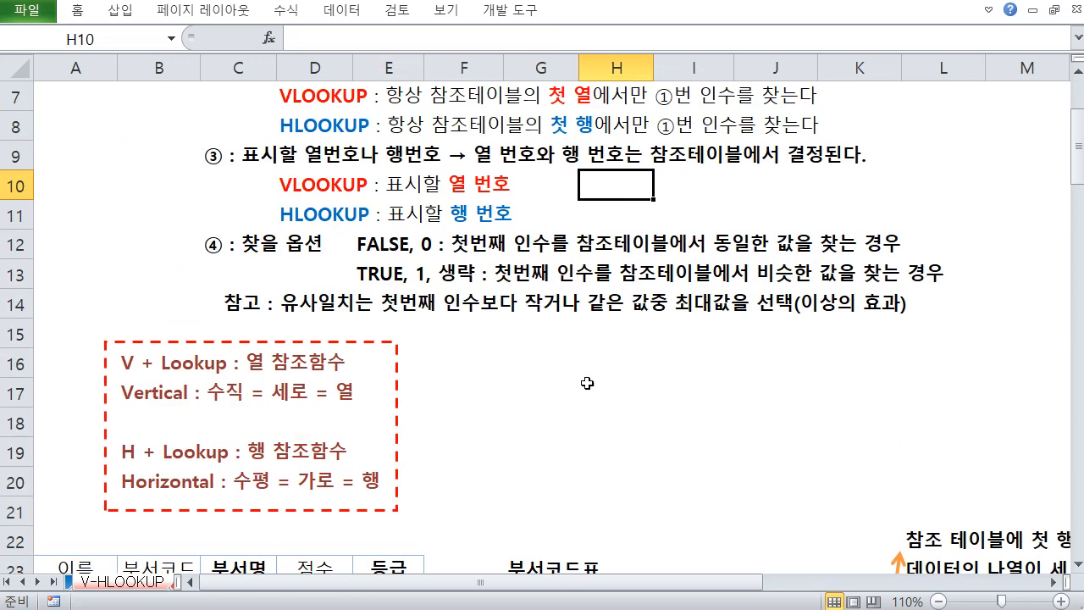
pyautogui.click(551, 331)
pyautogui.click(617, 326)
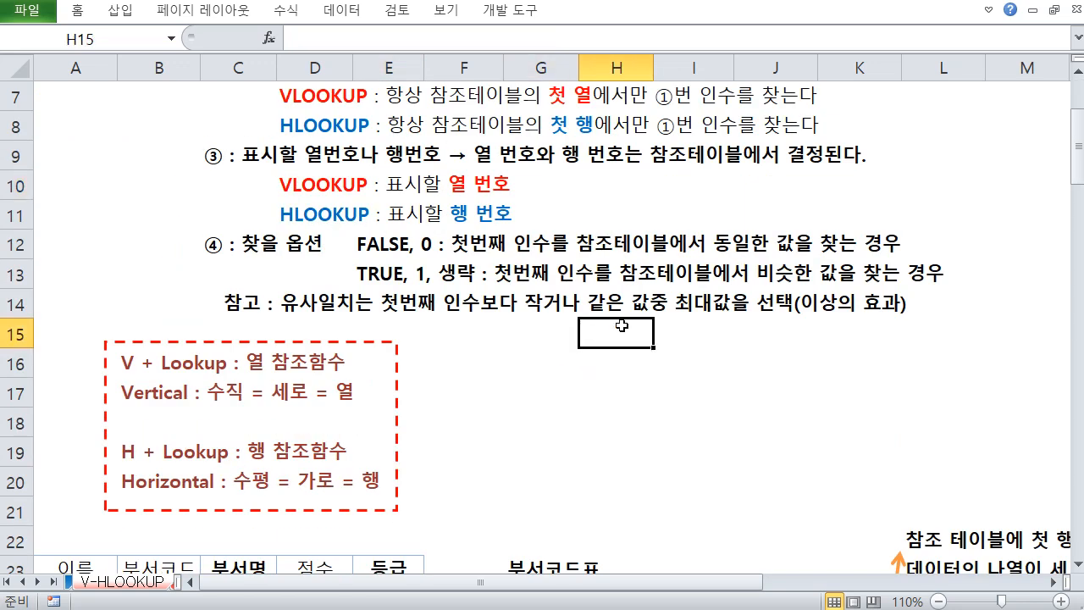
pyautogui.scroll(1, 593, 317)
pyautogui.click(485, 269)
pyautogui.click(507, 339)
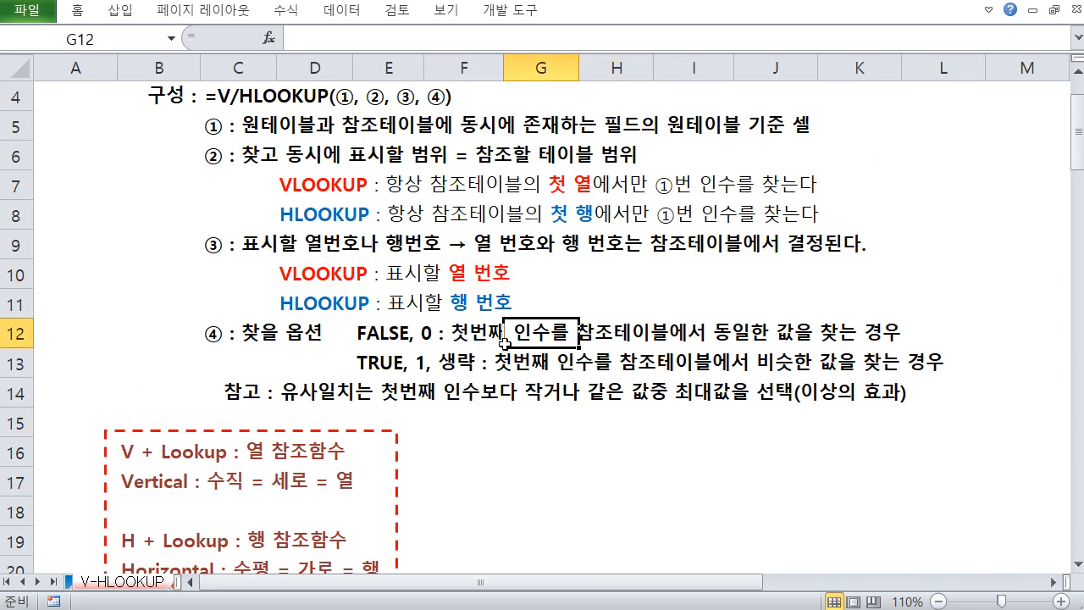
pyautogui.click(515, 388)
pyautogui.click(519, 370)
pyautogui.scroll(1, 520, 369)
pyautogui.scroll(-2, 519, 360)
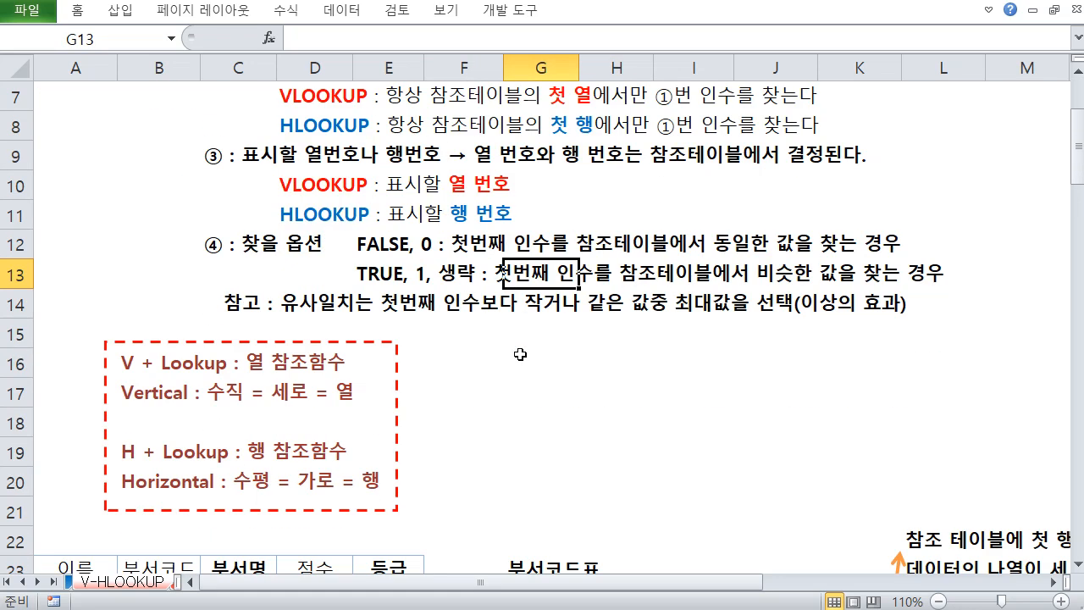
pyautogui.click(550, 330)
pyautogui.scroll(-1, 551, 331)
pyautogui.scroll(1, 551, 330)
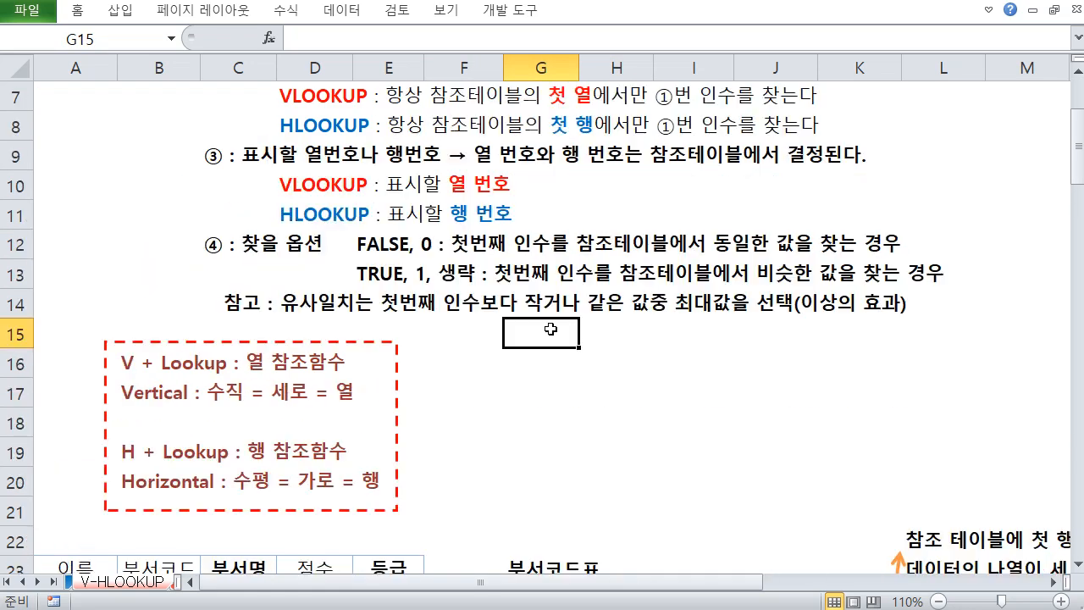
pyautogui.click(619, 344)
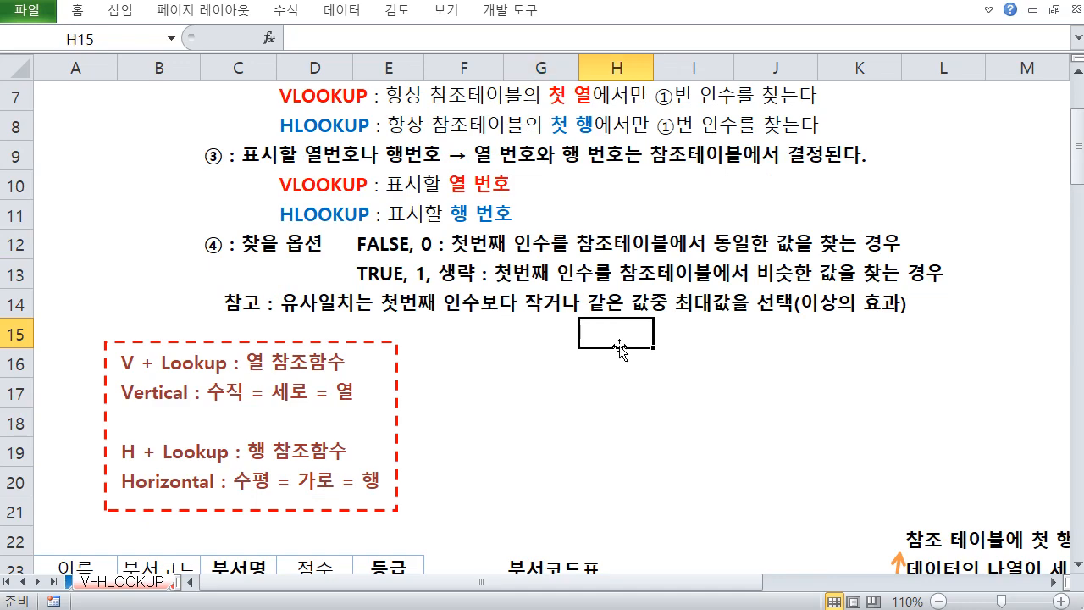
pyautogui.scroll(2, 619, 347)
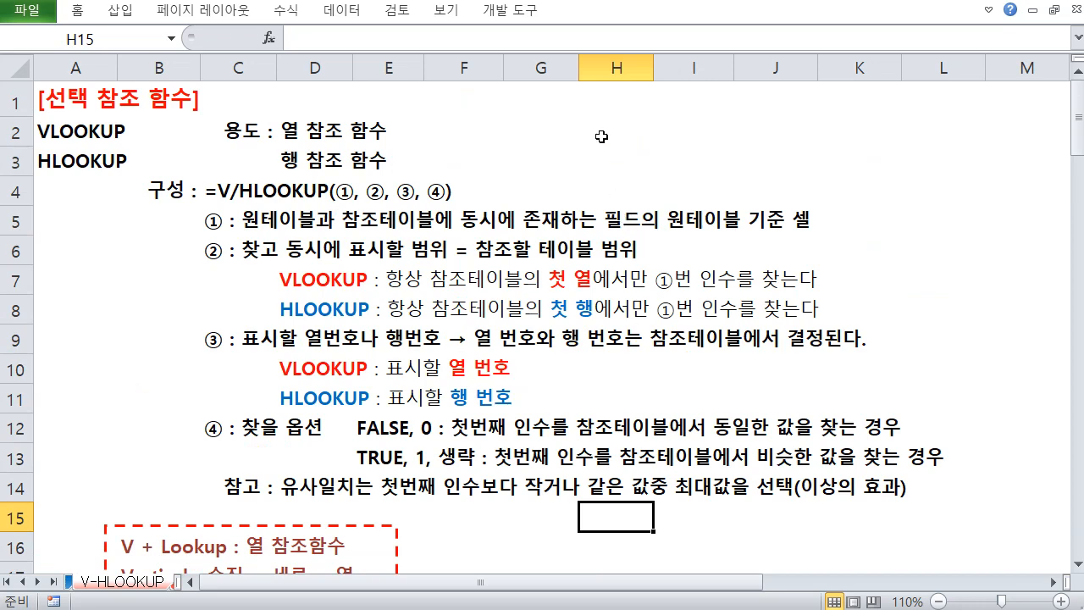